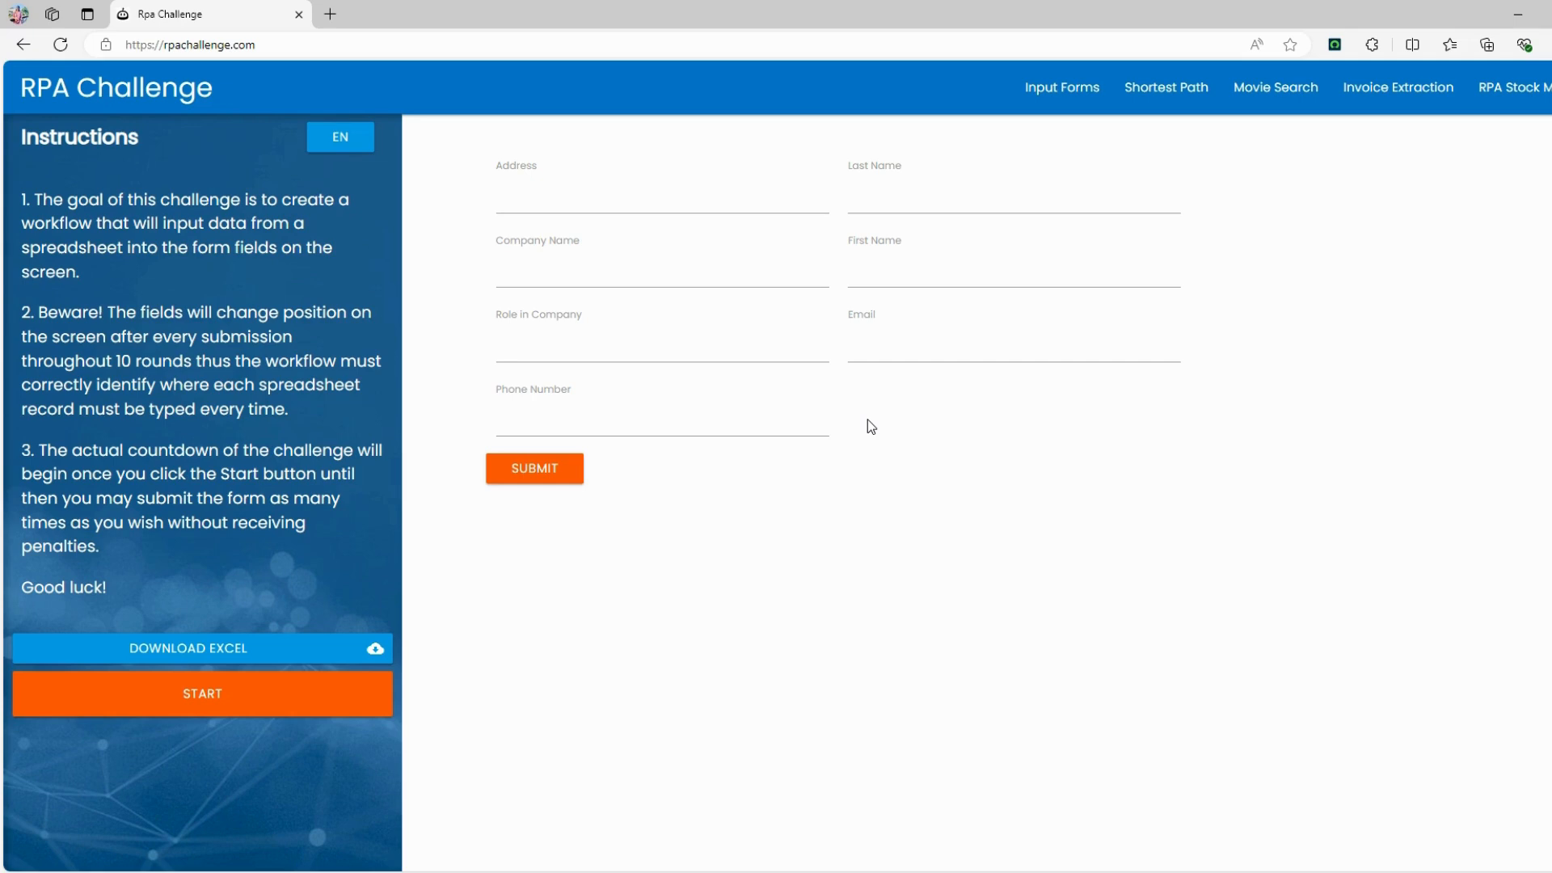
Open the challenge Excel file and examine its column headers and first data record
left_click(259, 650)
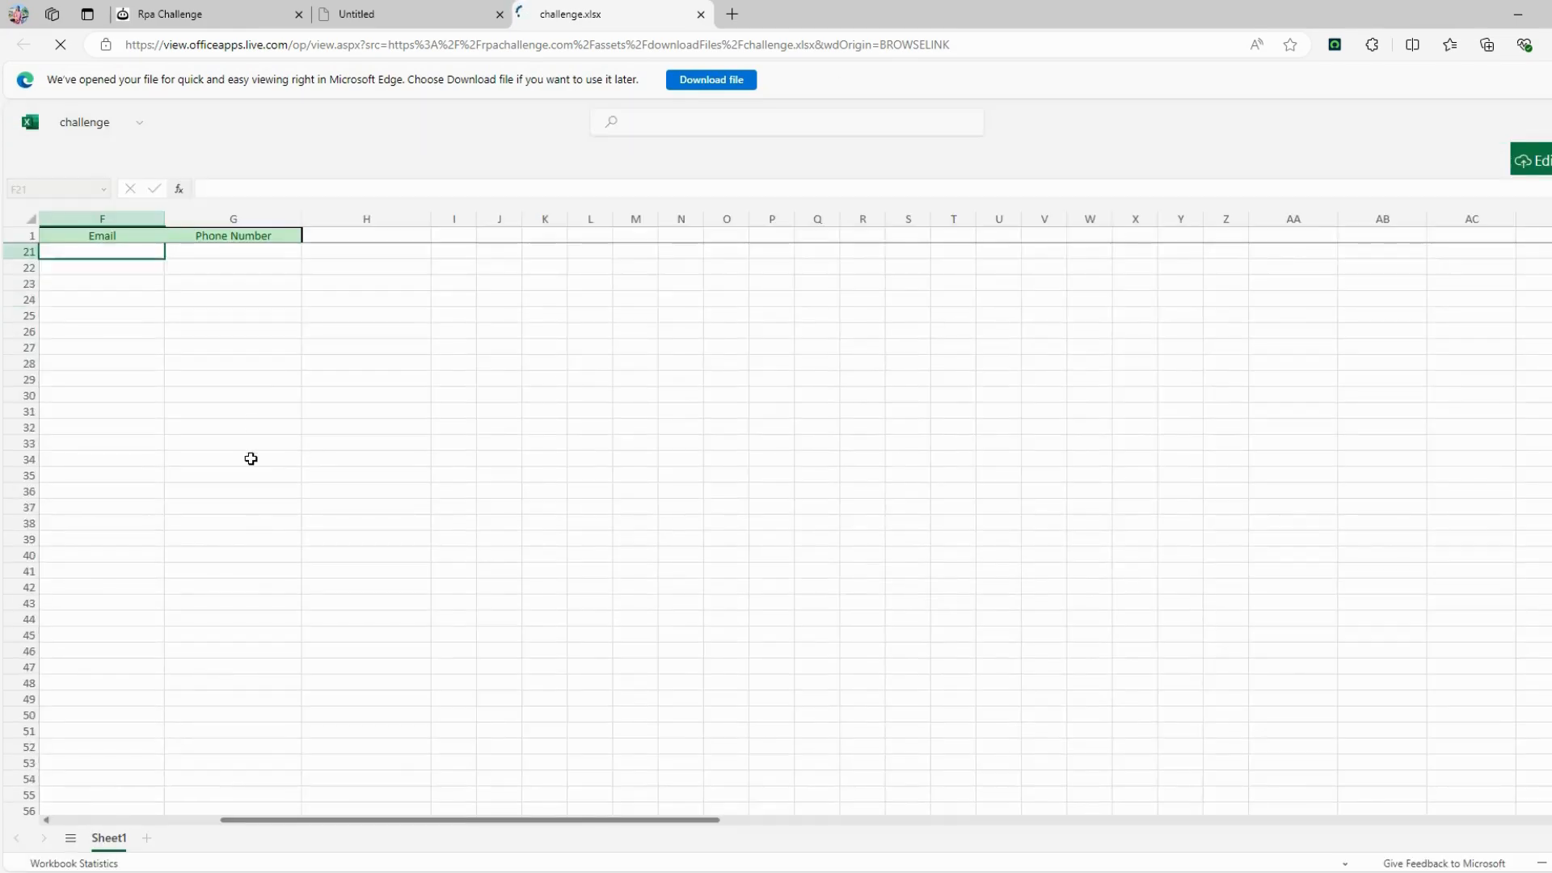
left_click_drag(381, 823, 117, 728)
left_click(55, 251)
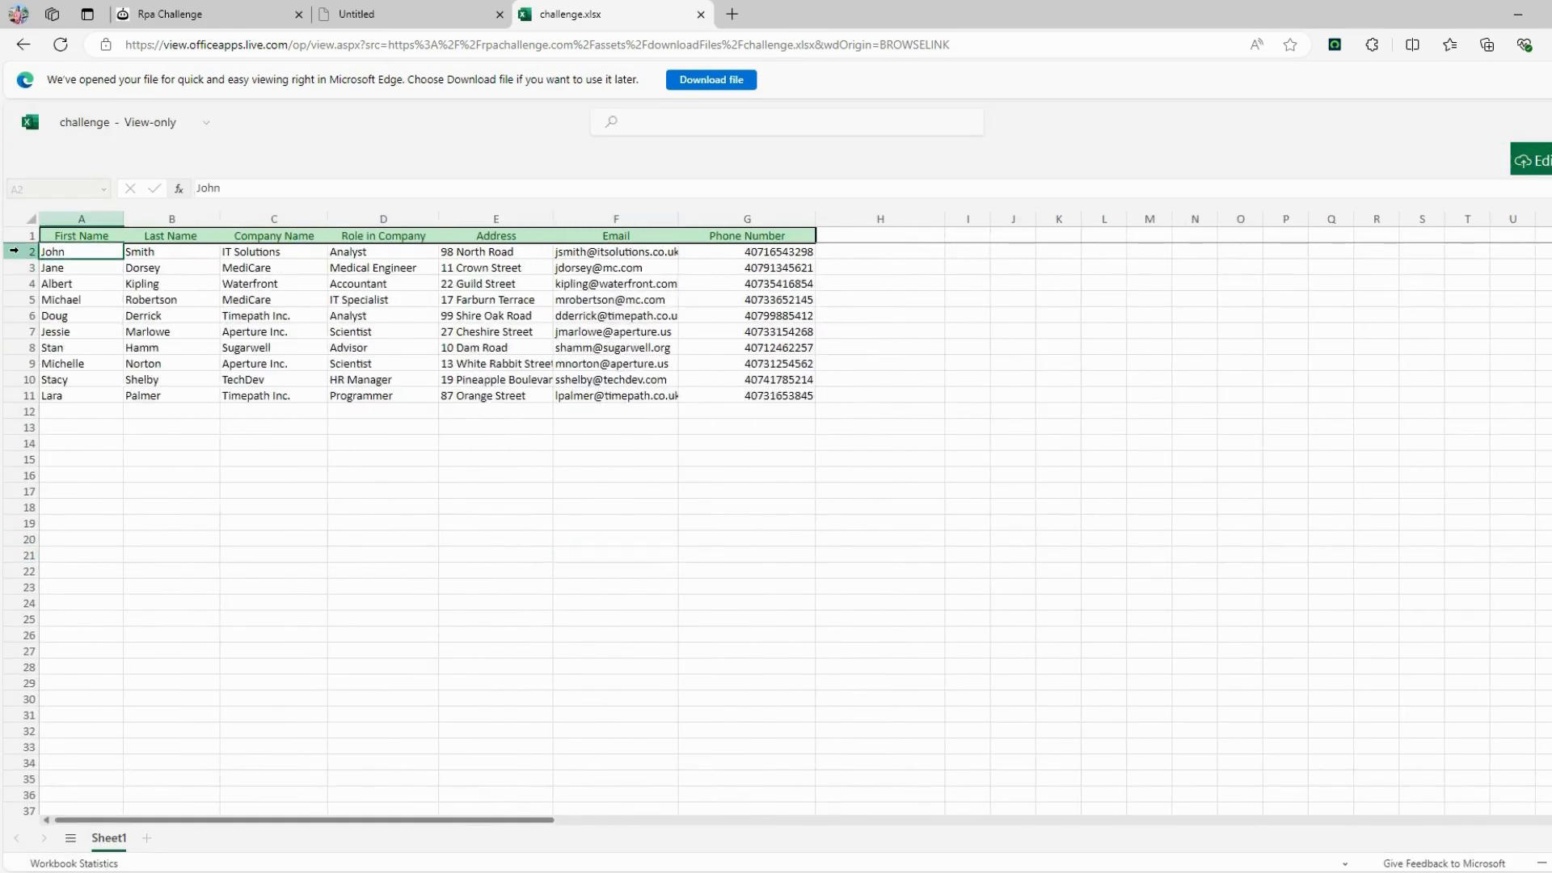
left_click(18, 251)
Return to the RPA Challenge form and submit it empty several times to examine how its fields rearrange
left_click(185, 18)
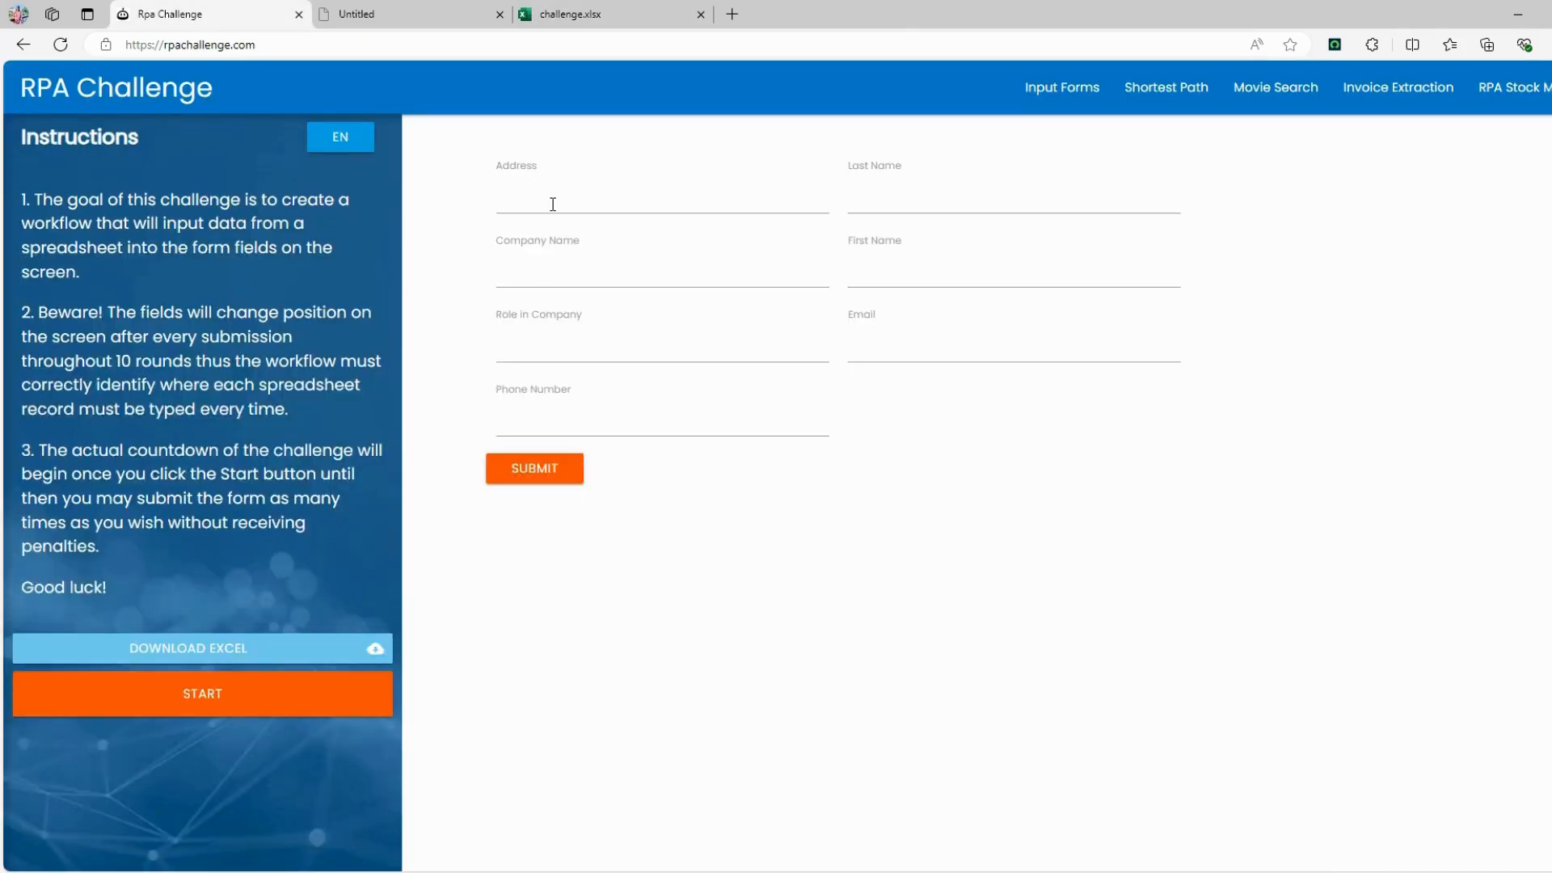
left_click(534, 469)
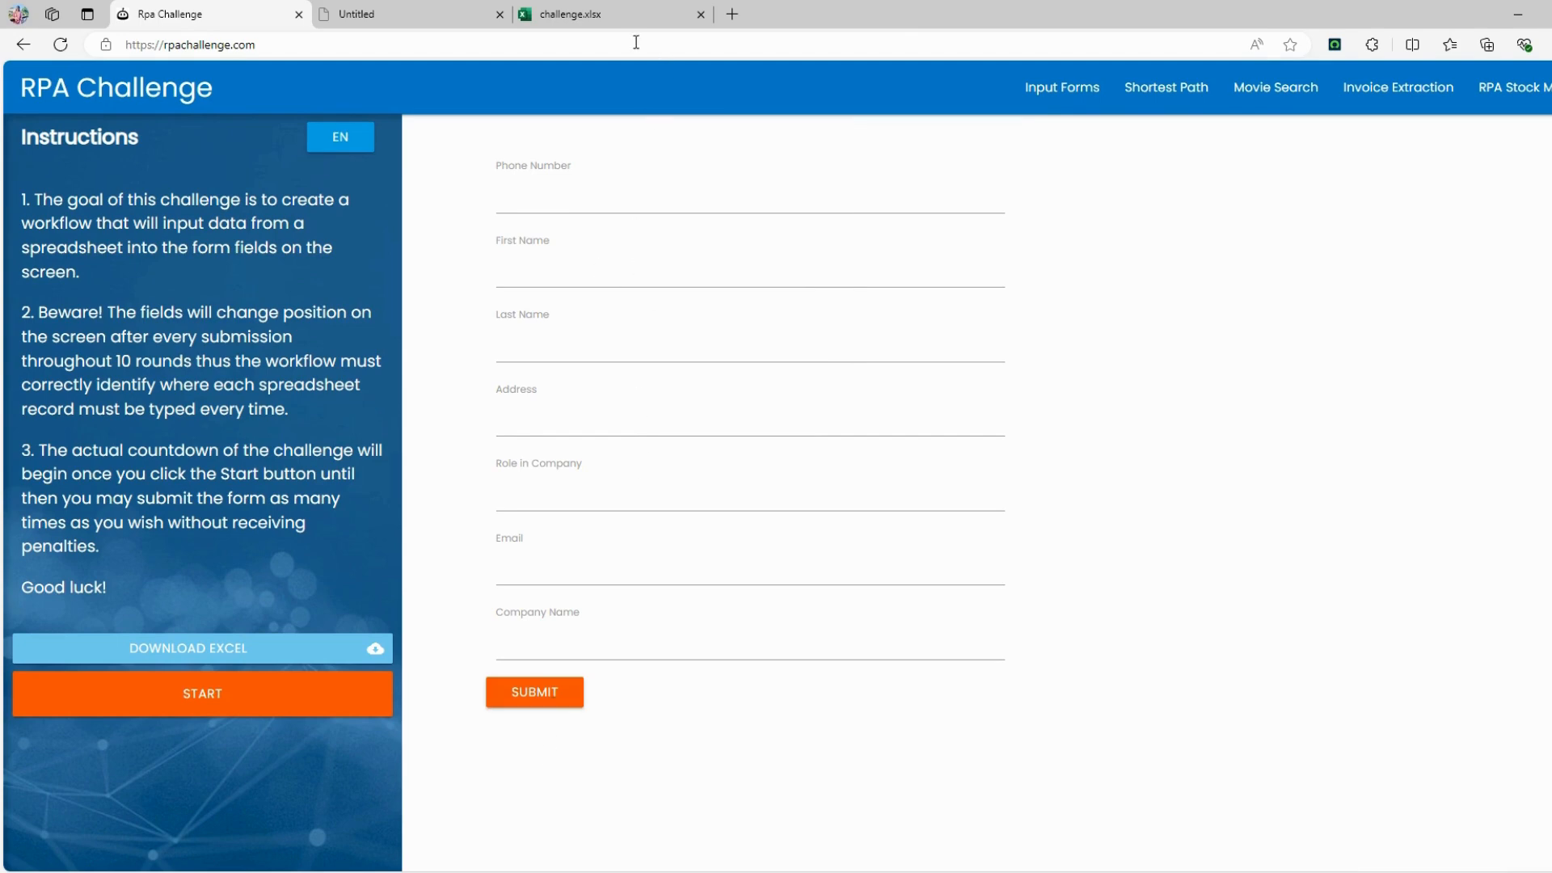
left_click(555, 700)
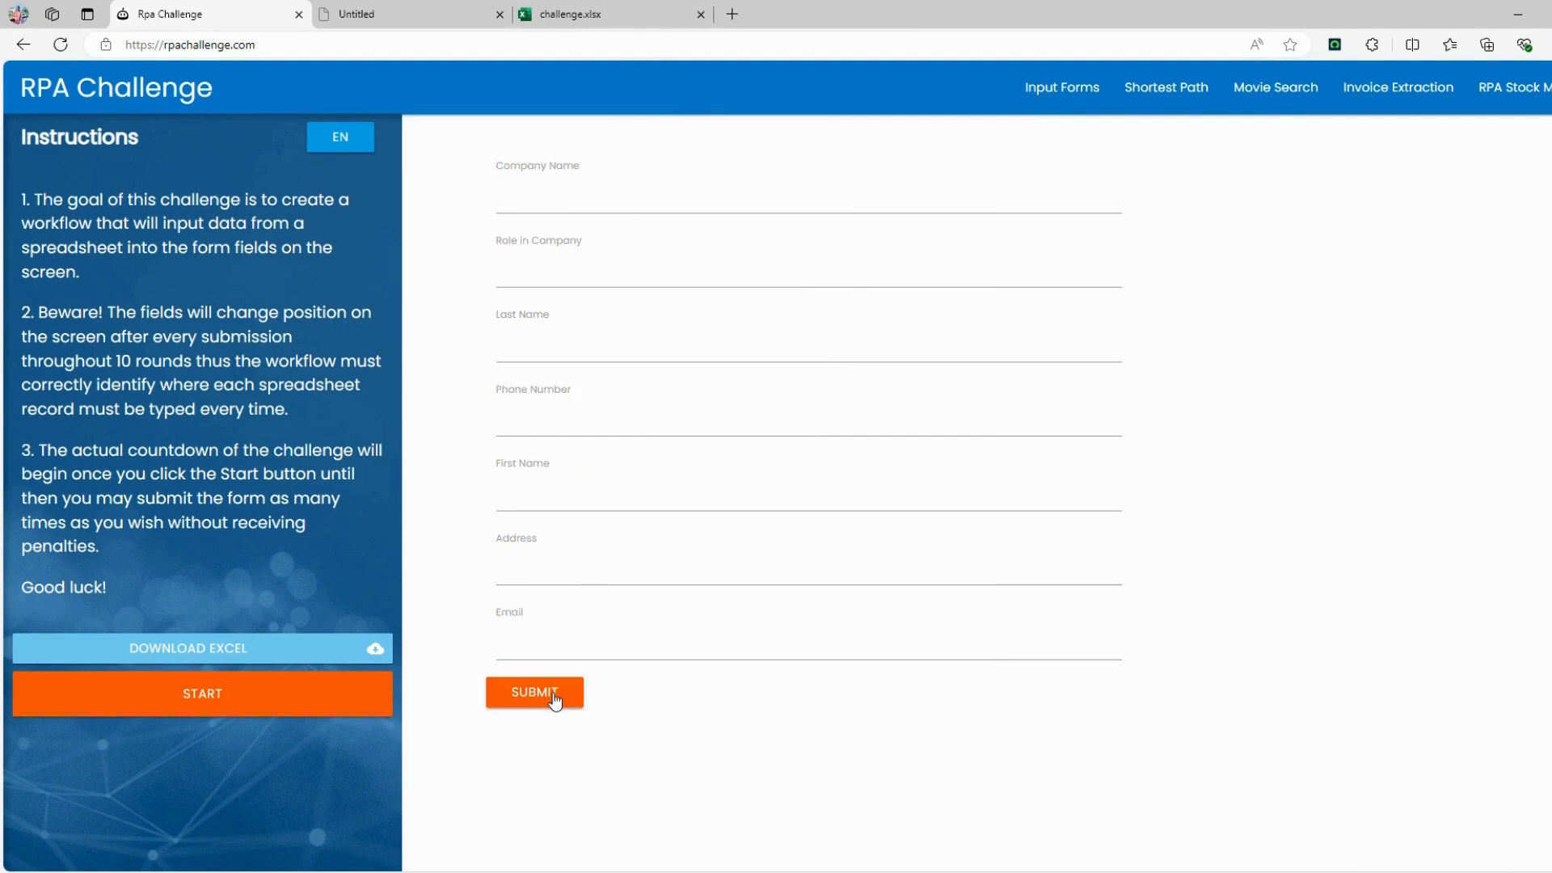
left_click(555, 700)
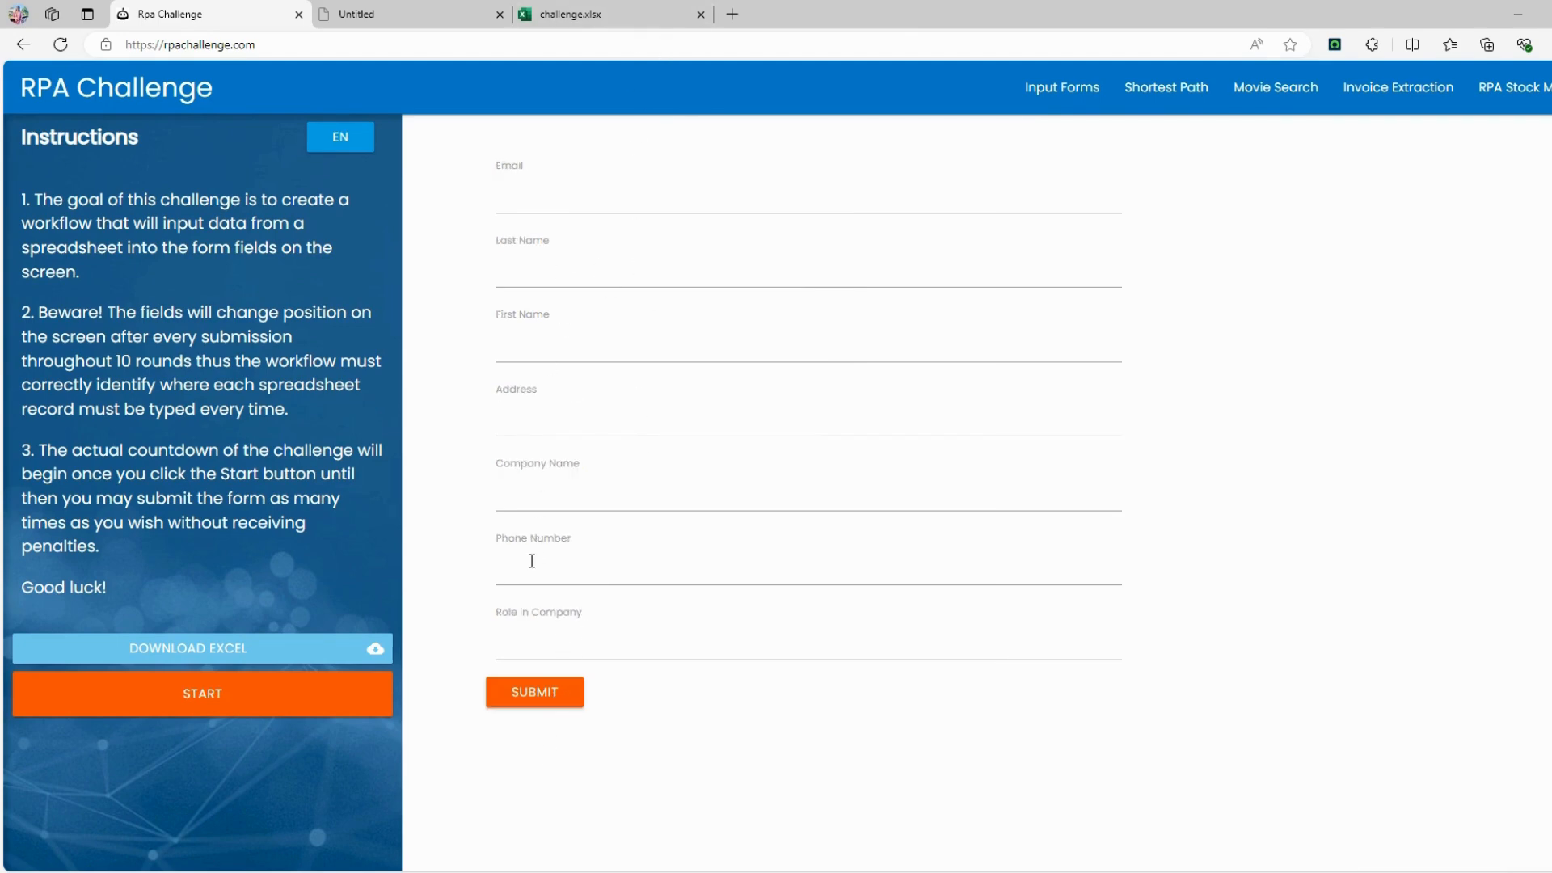
left_click(555, 701)
left_click(566, 470)
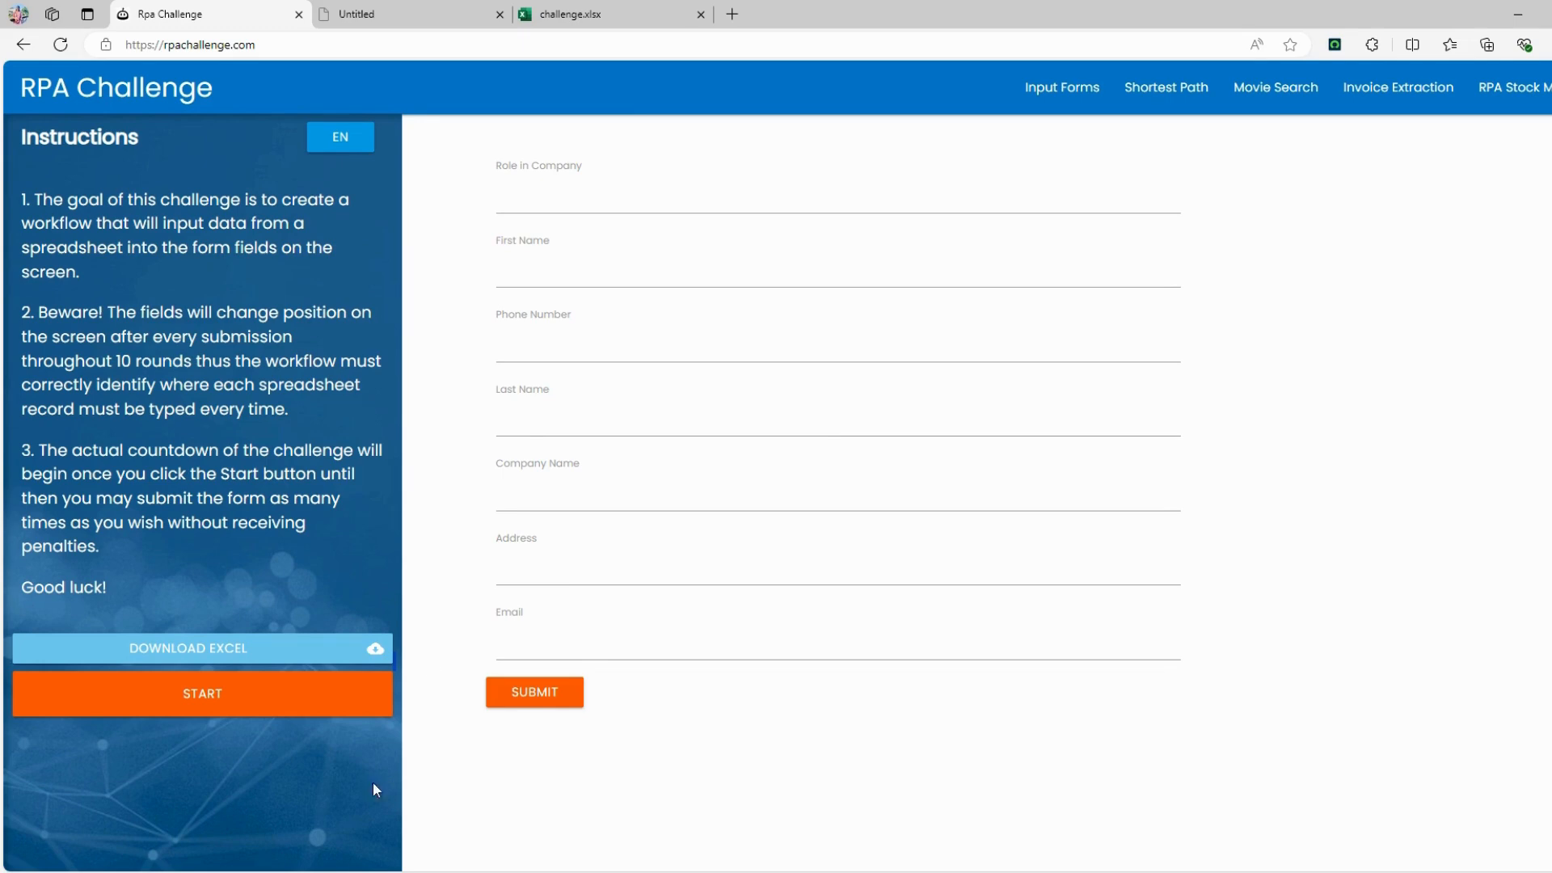
Switch to RPA Desktop Design Studio and choose Unattended Automation as the new automation's type
mouse_move(471, 834)
left_click(237, 830)
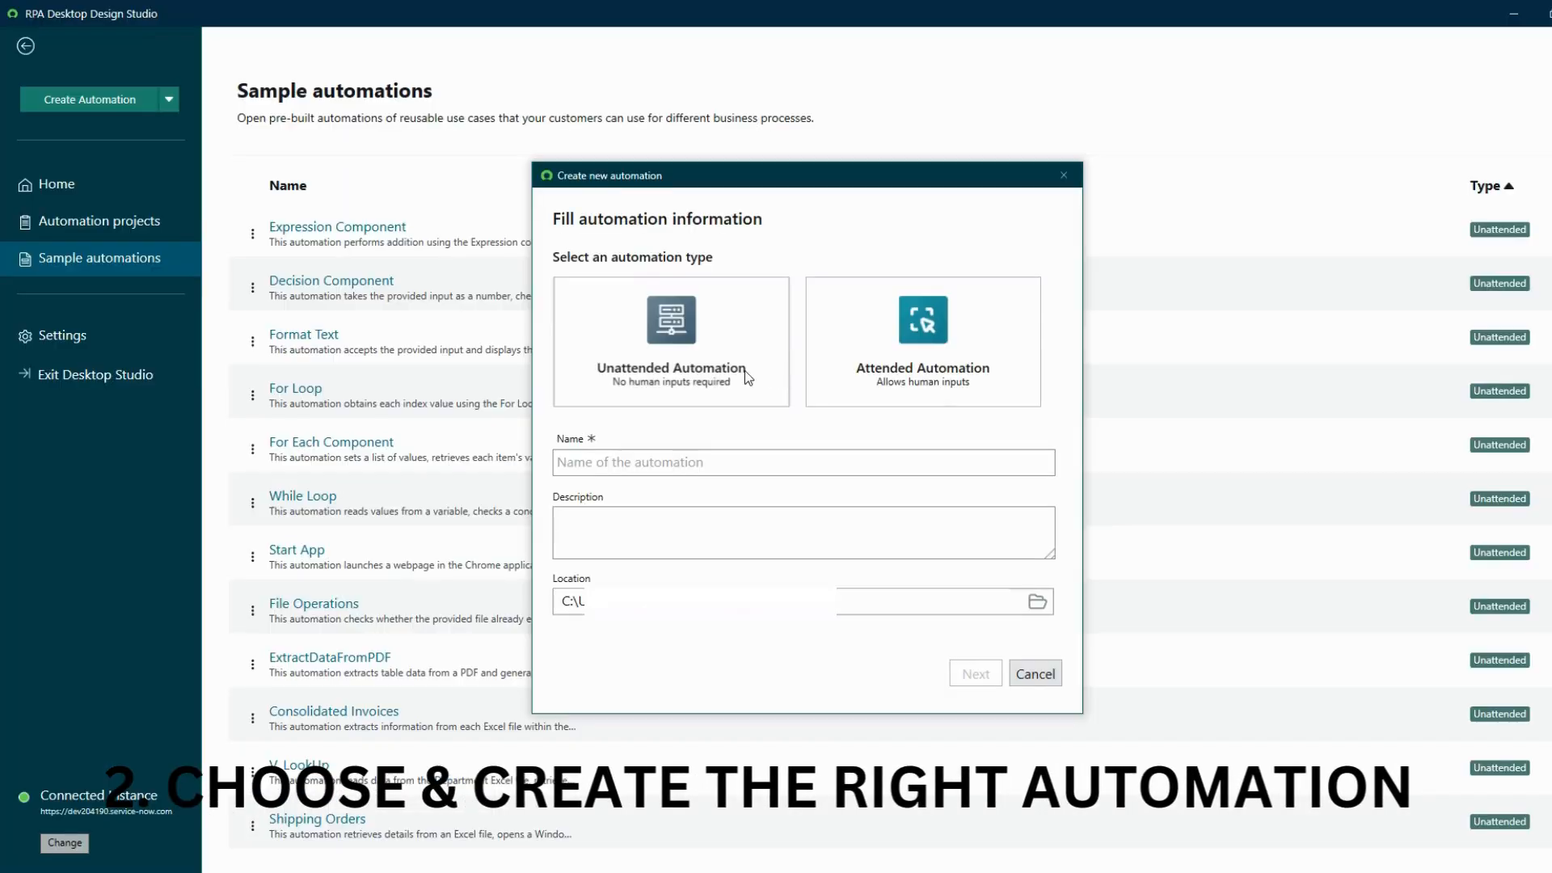
left_click(697, 350)
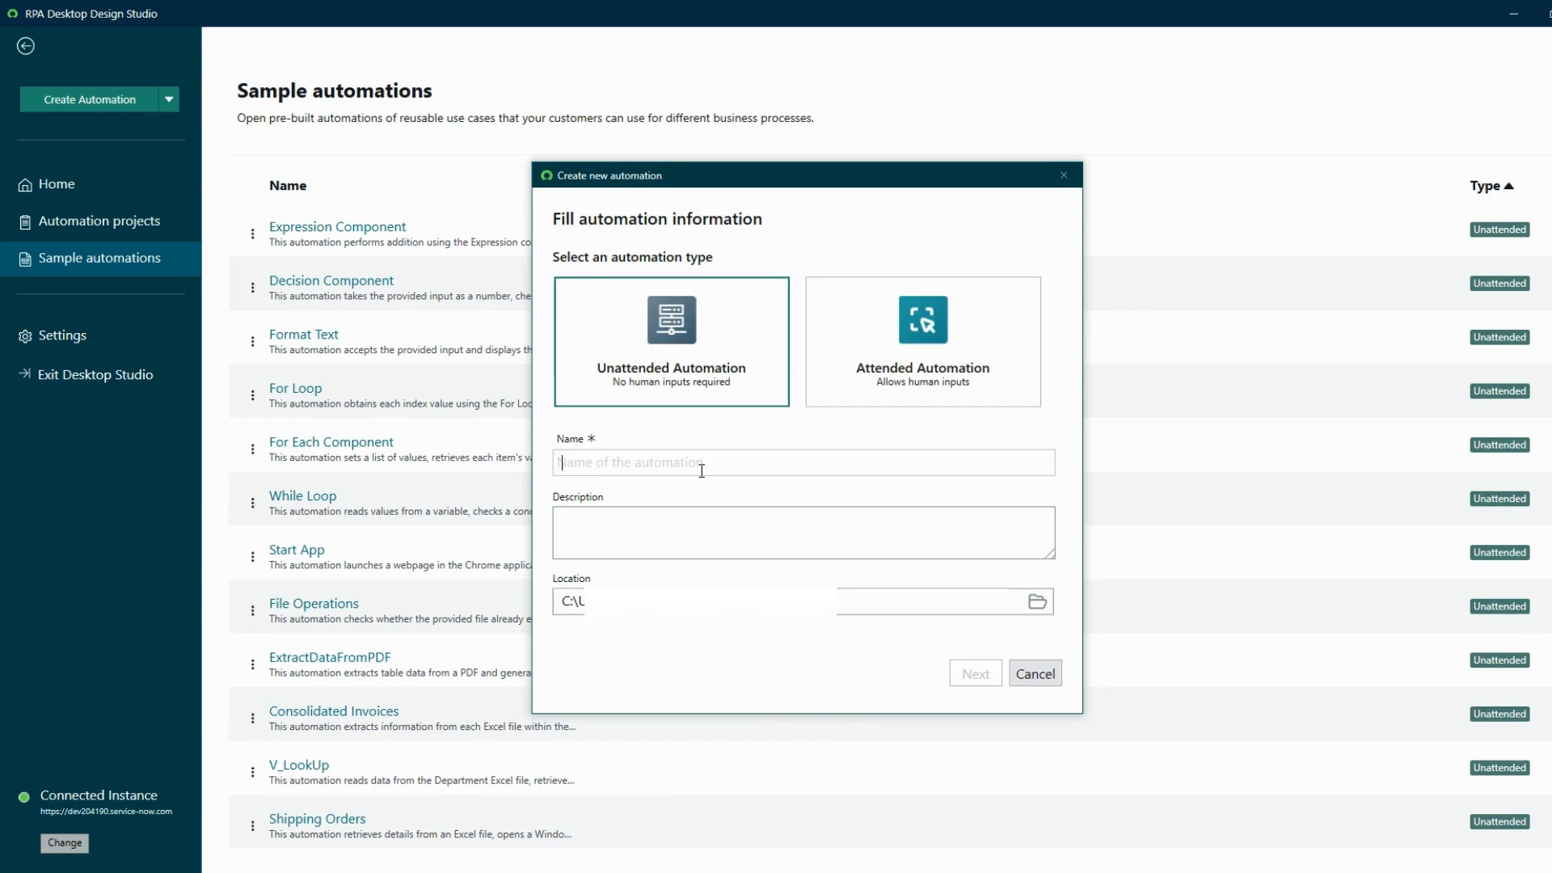
Name the new automation "Rpa Challenge - End-End Usecase"
key("Caps_Lock")
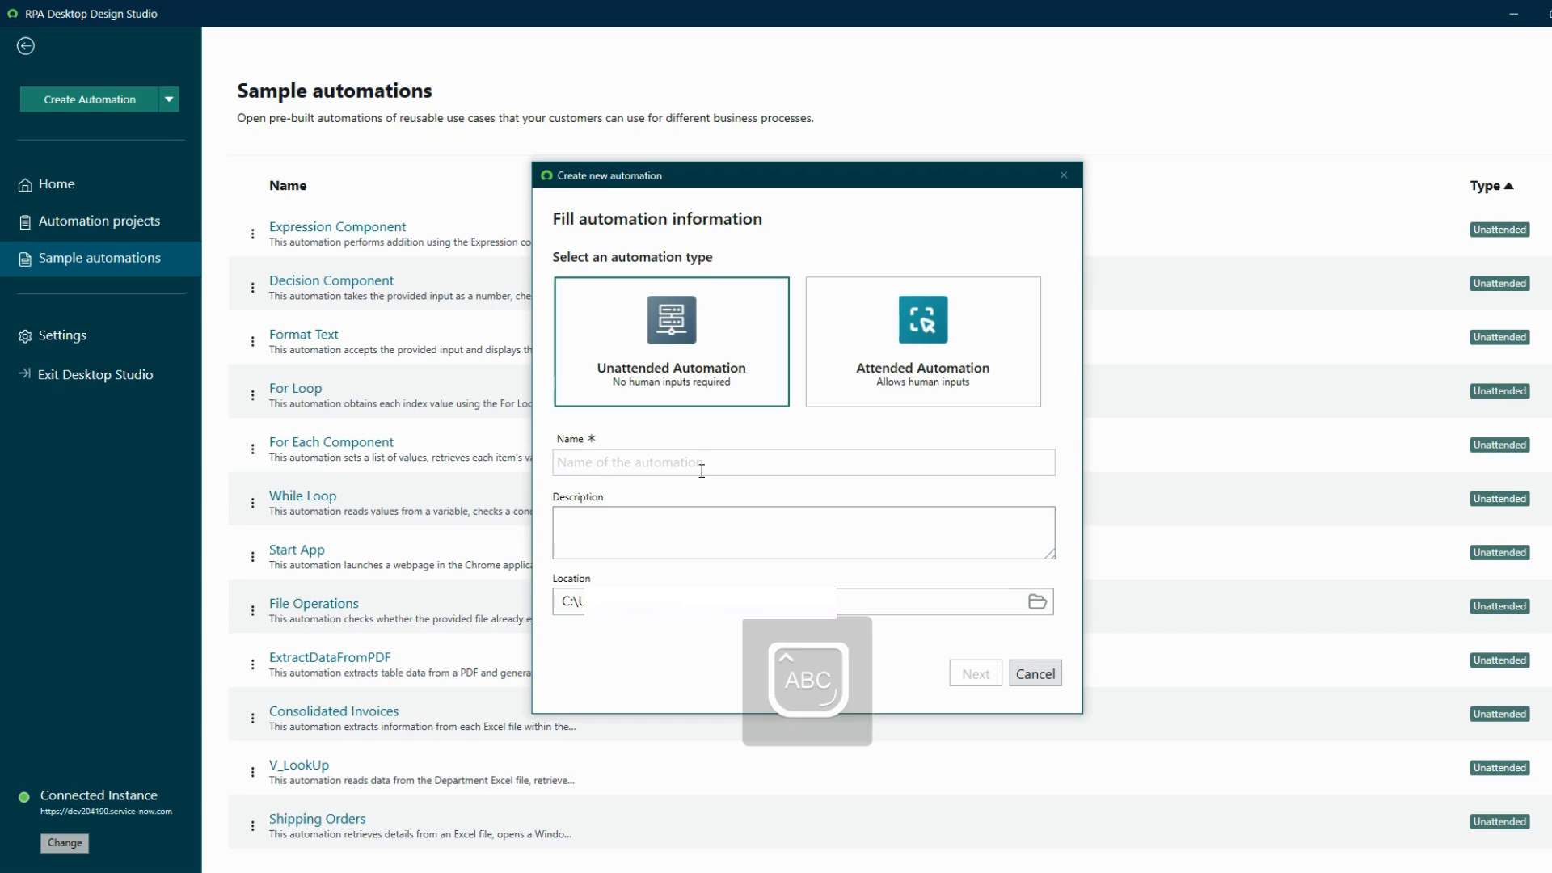
type("U")
key("Caps_Lock")
key("BackSpace")
type("e")
key("Caps_Lock")
key("BackSpace")
type("R")
key("Caps_Lock")
type("pa")
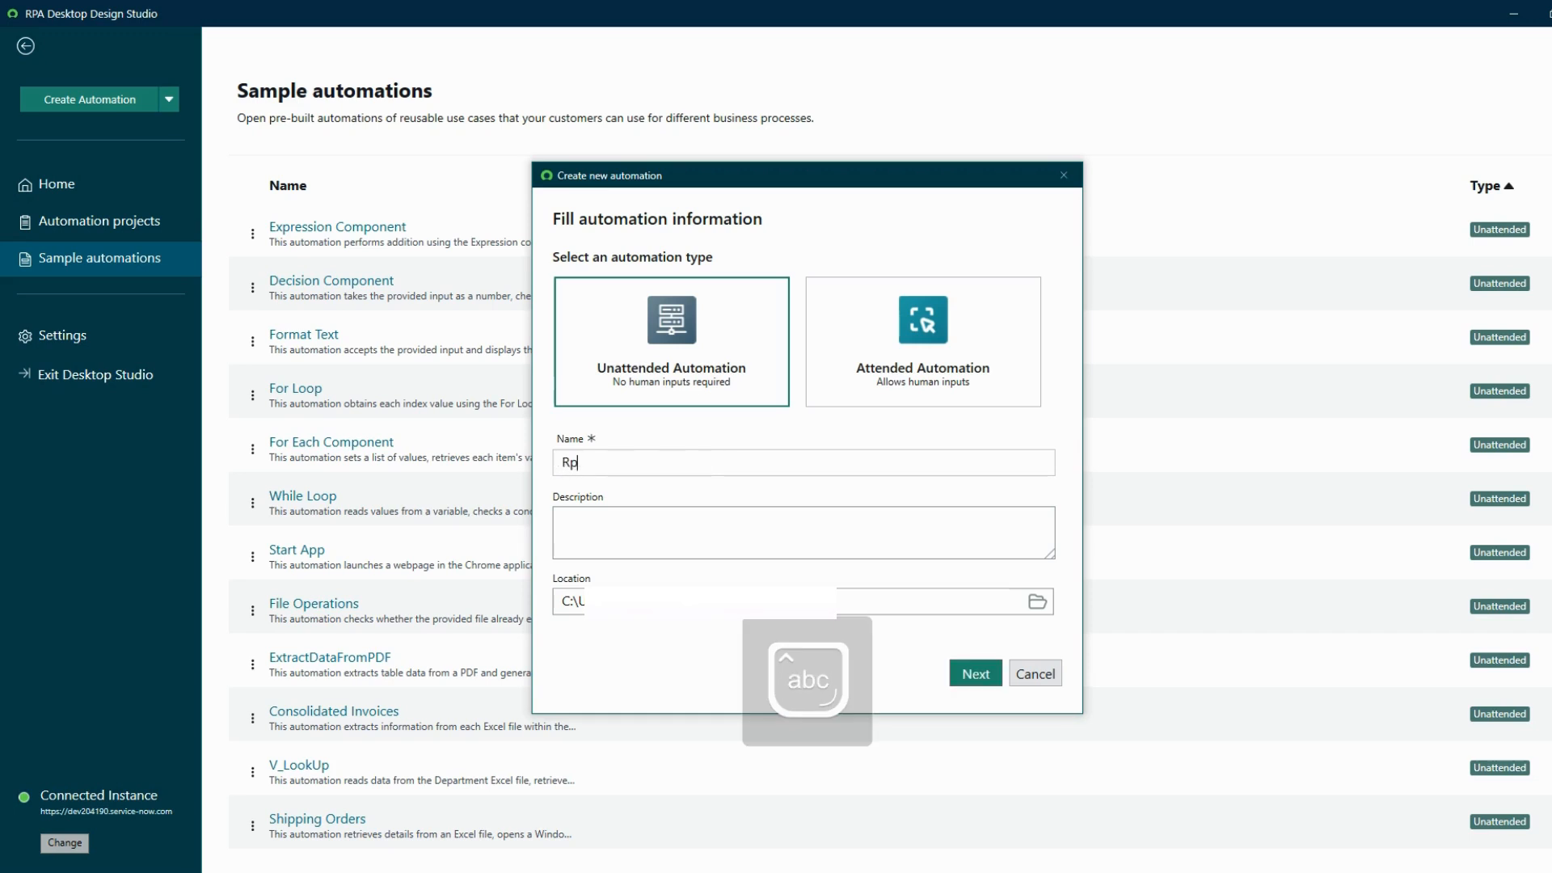
key("Caps_Lock")
type("C")
key("Caps_Lock")
type("hallenge -")
key("Caps_Lock")
type("END")
key("BackSpace")
key("BackSpace")
key("Caps_Lock")
type("nd-en")
key("BackSpace")
key("BackSpace")
key("Caps_Lock")
type("E")
key("Caps_Lock")
type("nd")
key("Caps_Lock")
type("US")
key("Caps_Lock")
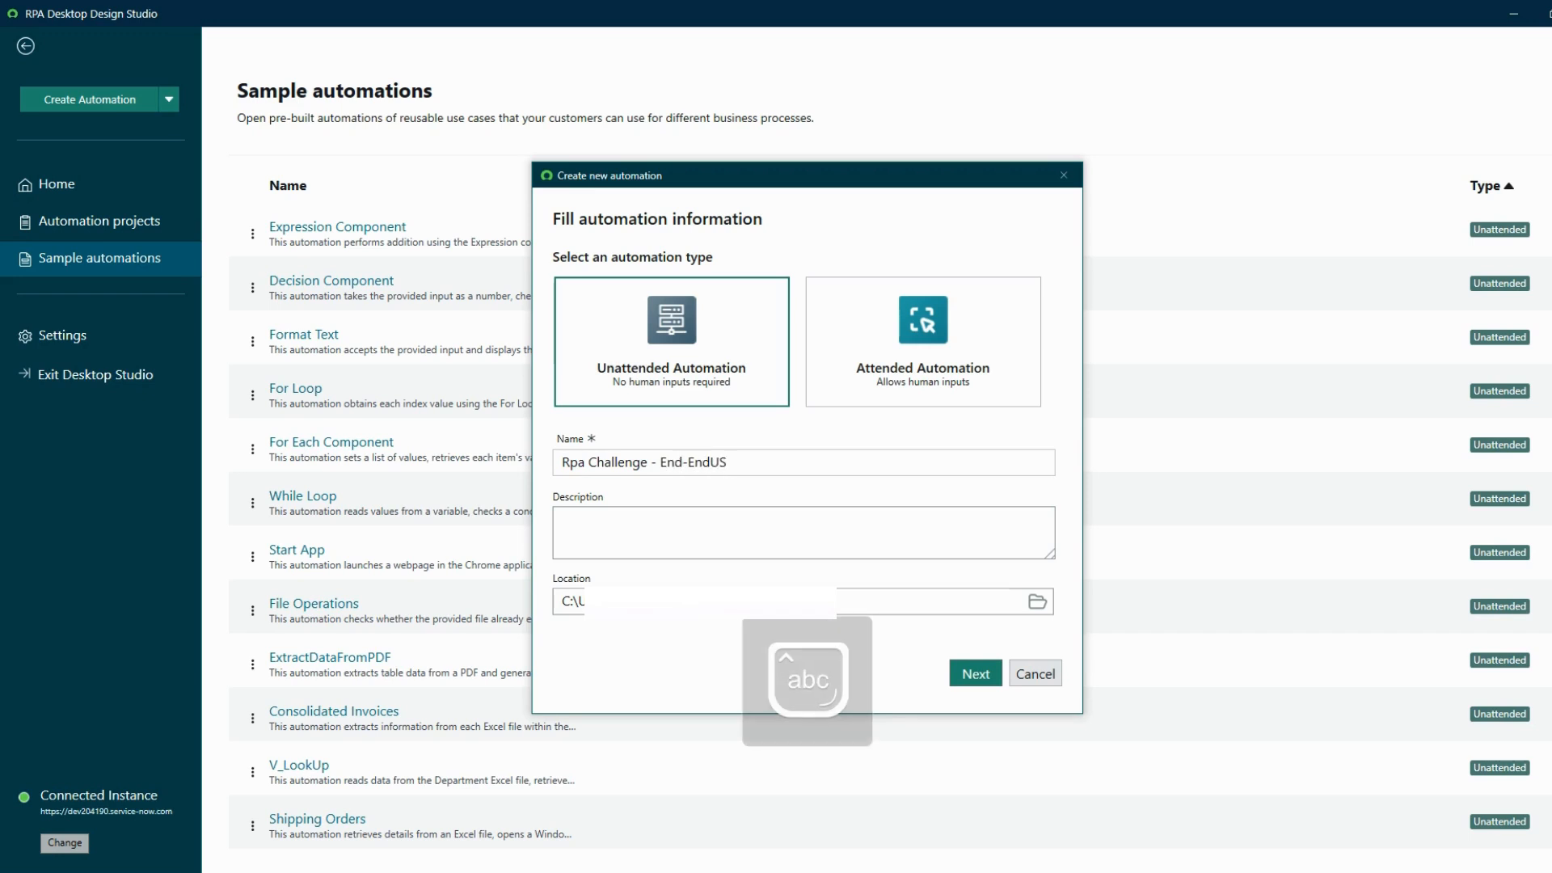
key("BackSpace")
key("BackSpace")
type("Usecase")
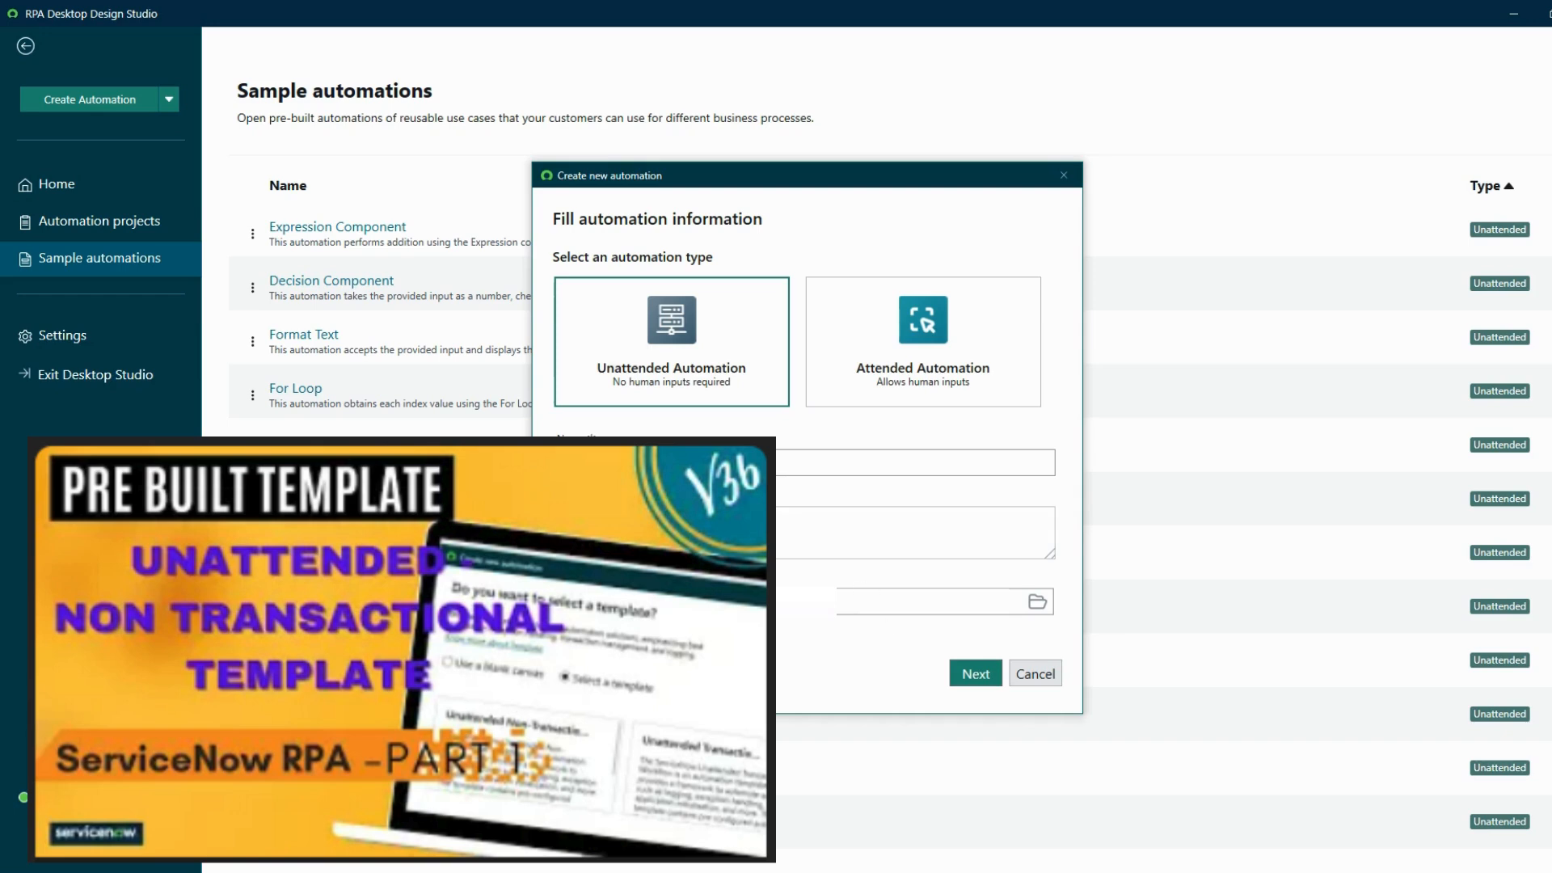
Review the prebuilt unattended template descriptions and choose a blank canvas for the automation
left_click(989, 680)
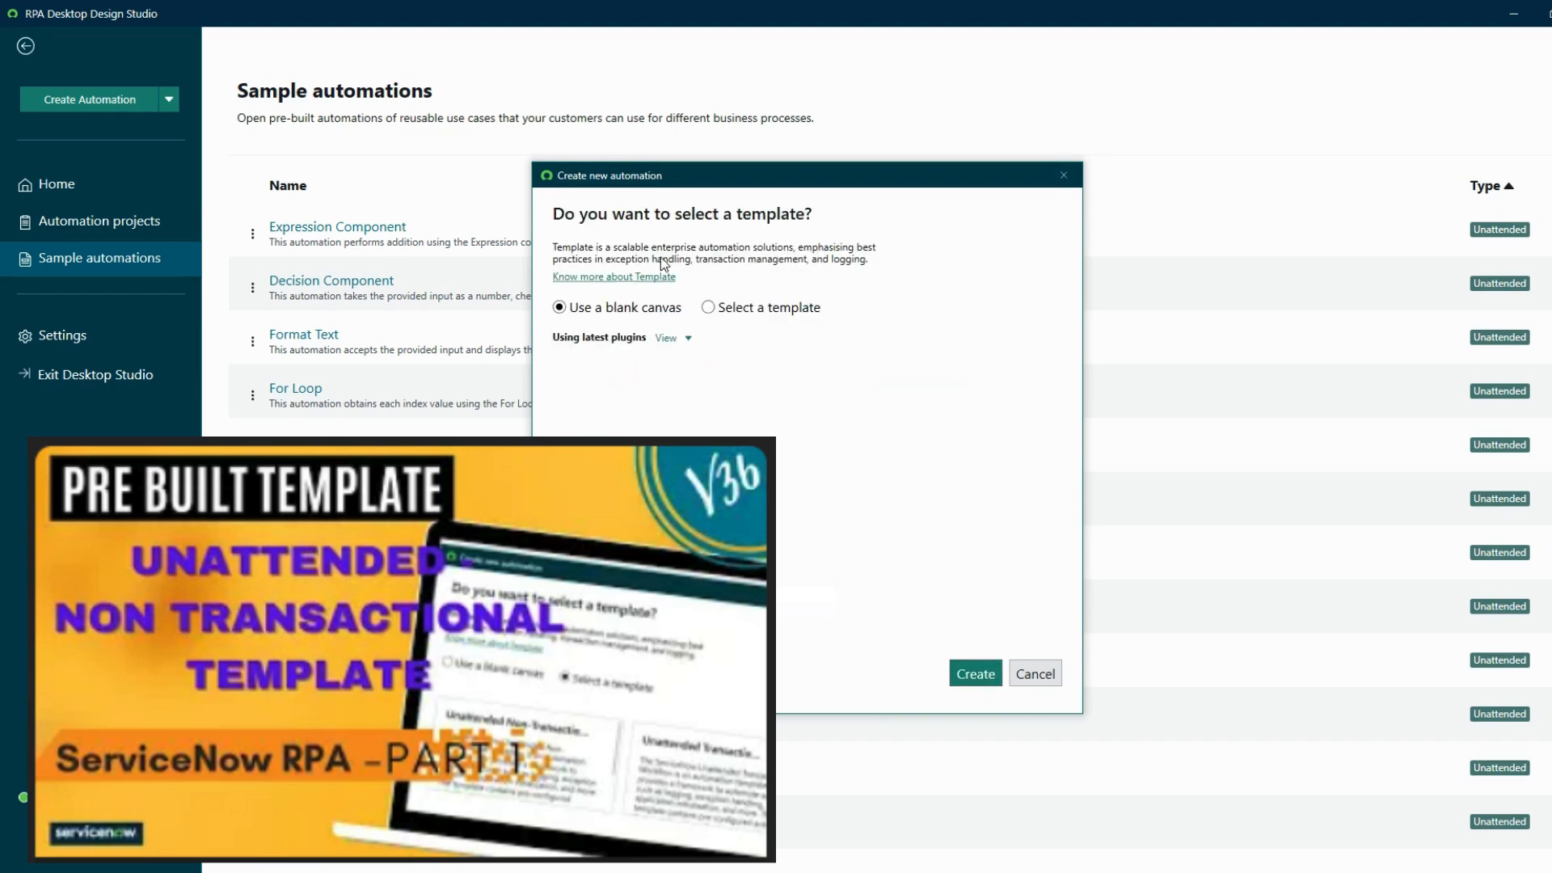
left_click(726, 312)
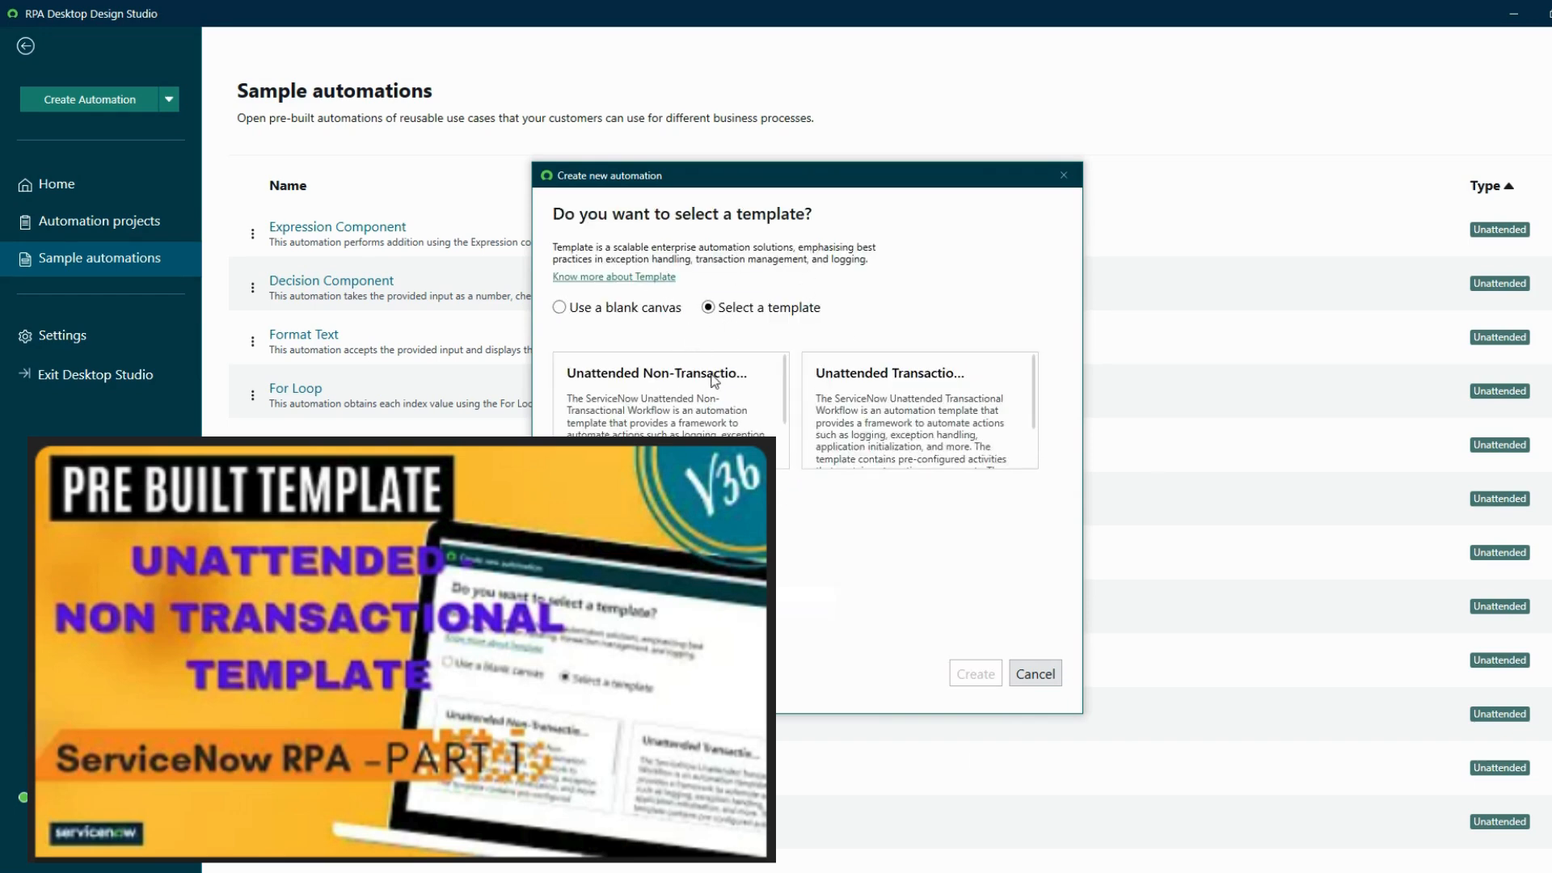
scroll(732, 393, "down", 3)
scroll(734, 394, "up", 3)
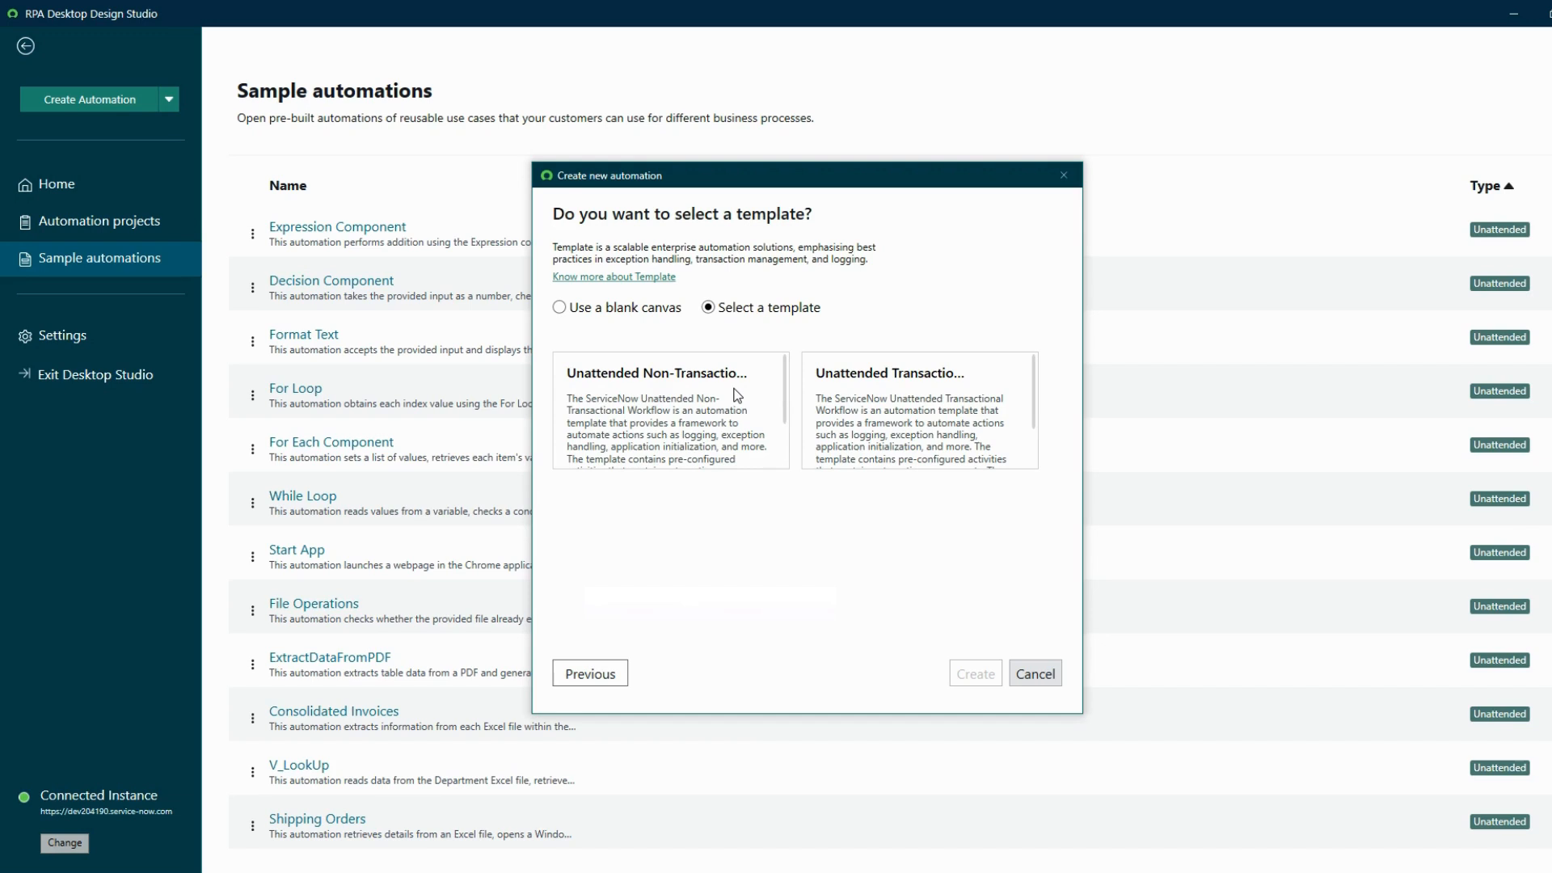
scroll(735, 394, "down", 3)
scroll(734, 394, "up", 3)
left_click(645, 308)
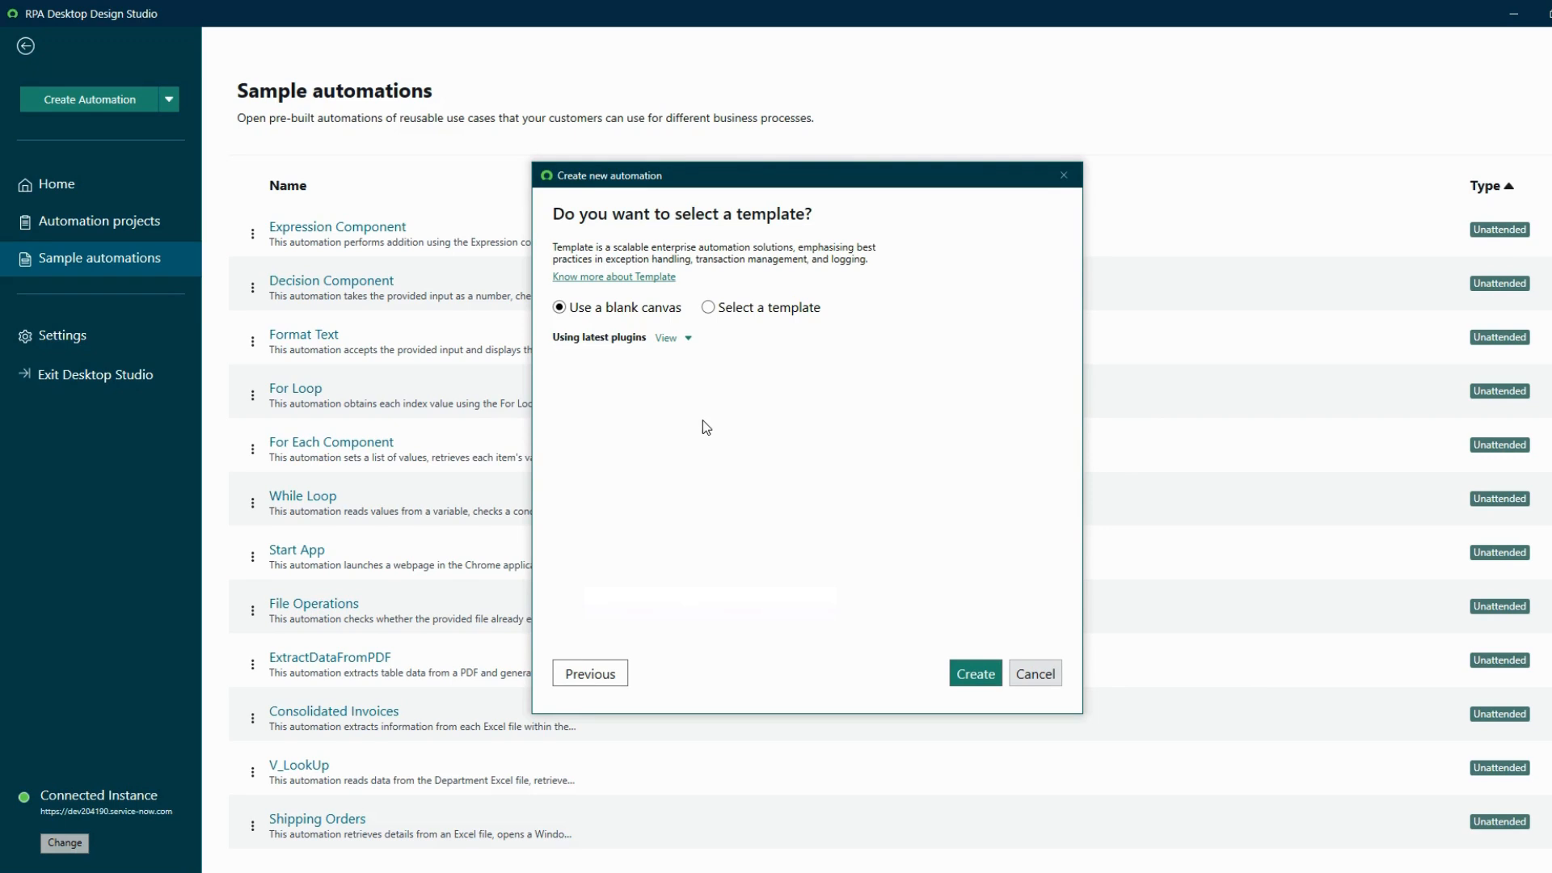
left_click(762, 308)
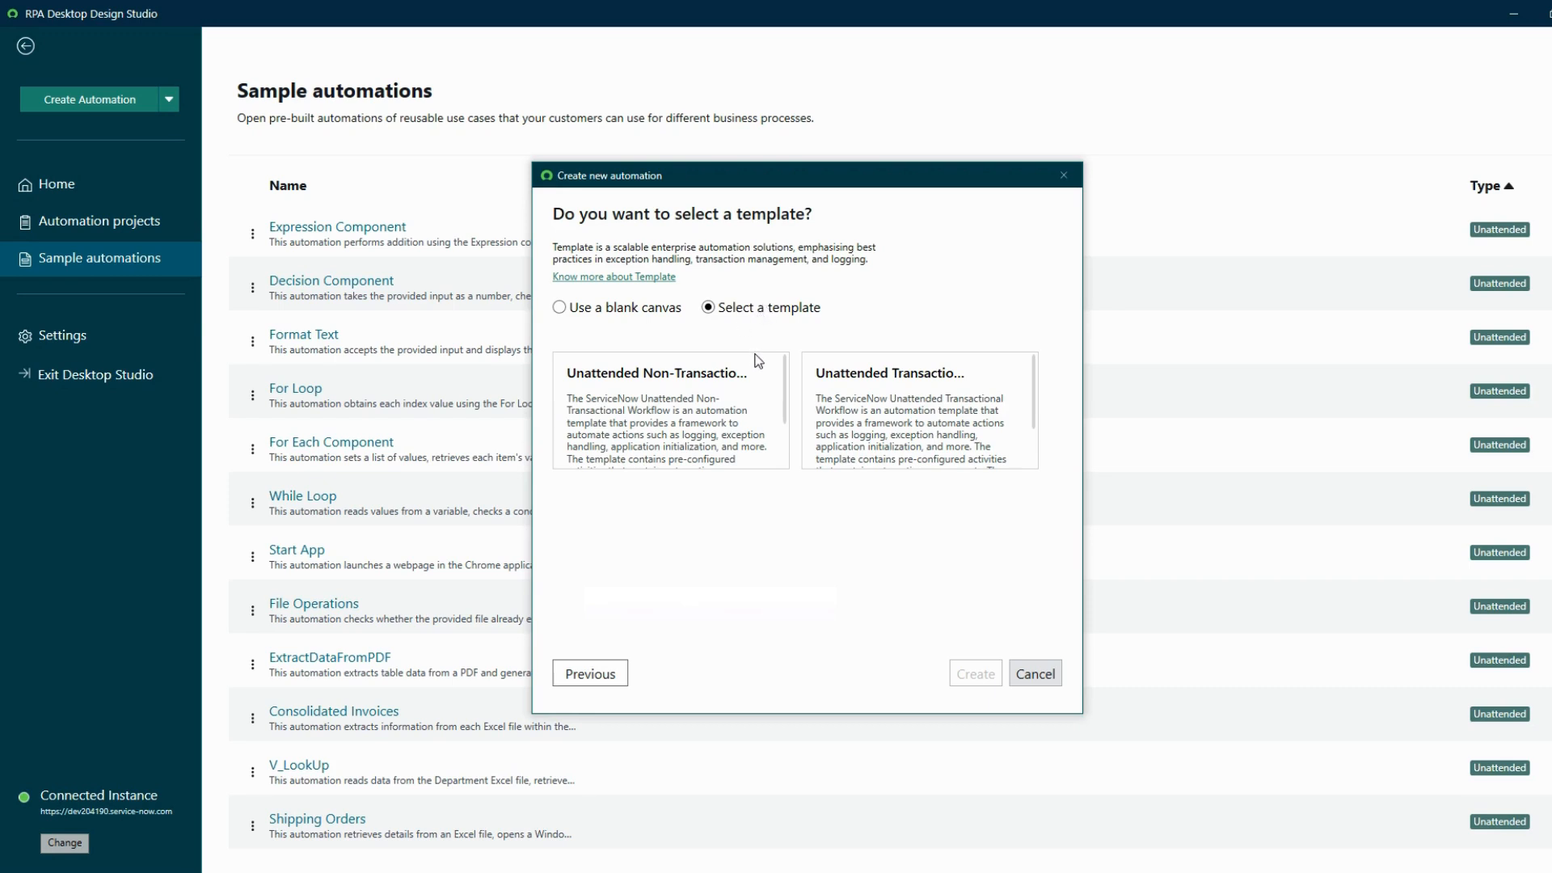
left_click(655, 315)
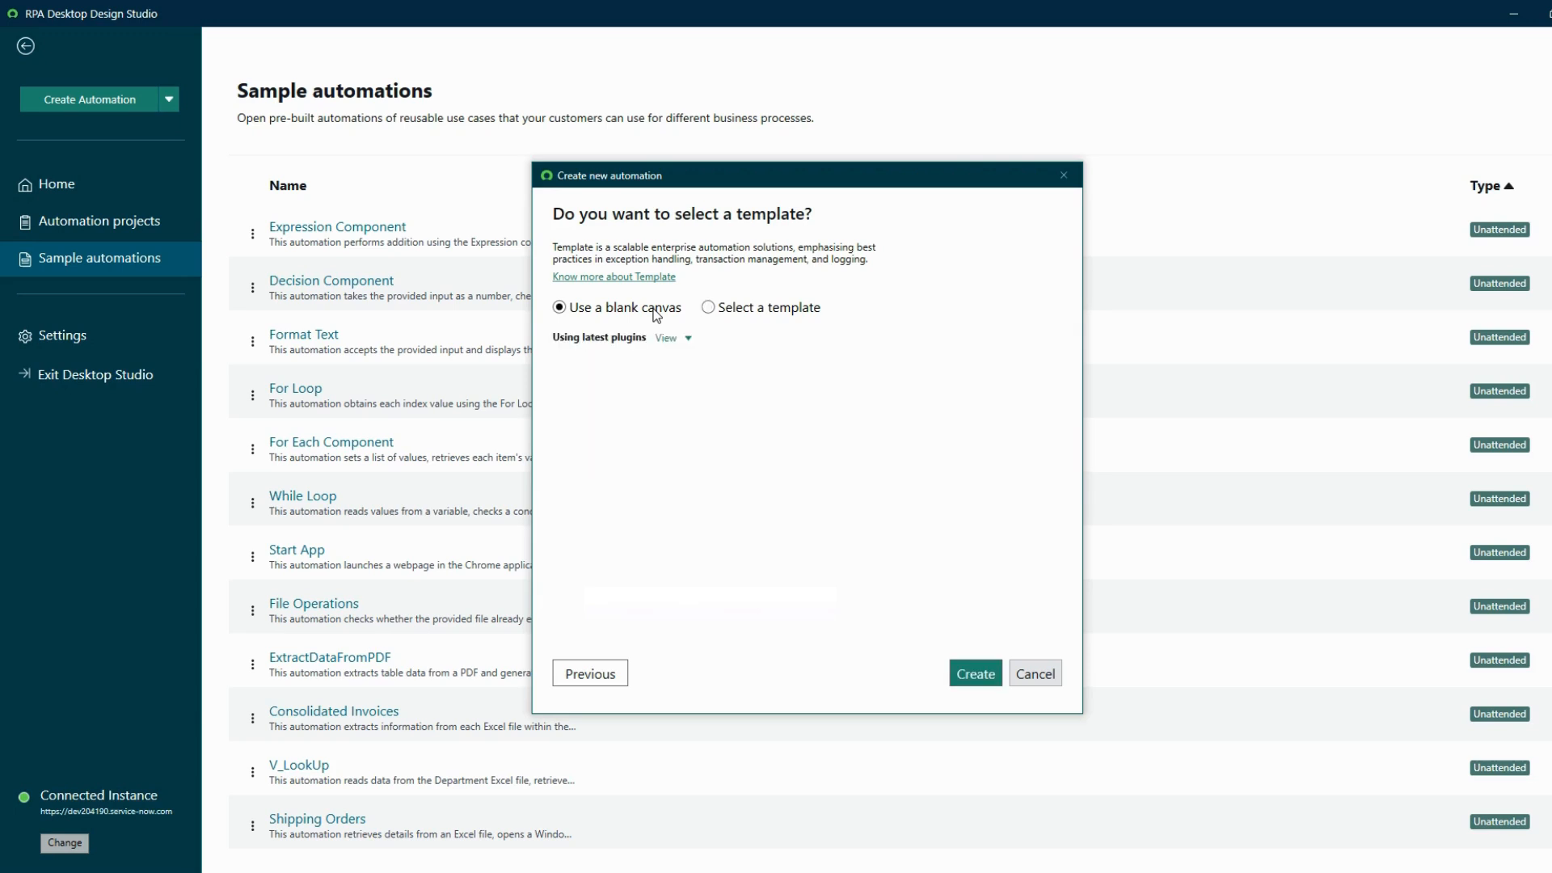
Review the plugin versions, create the blank automation with them, and align the END node beneath START
left_click(683, 338)
left_click(787, 367)
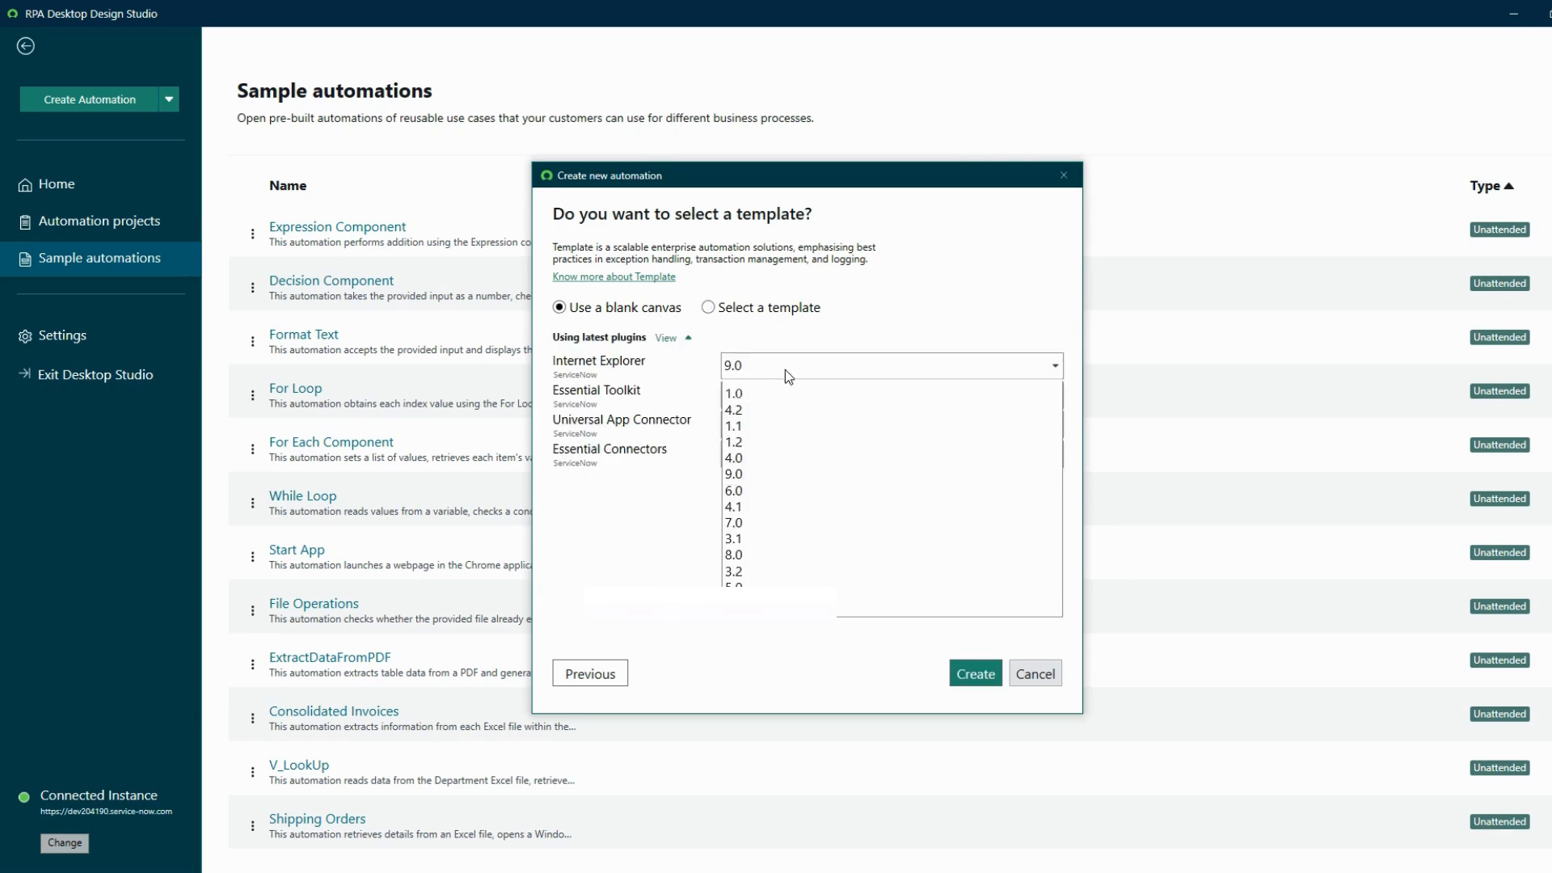
left_click(841, 333)
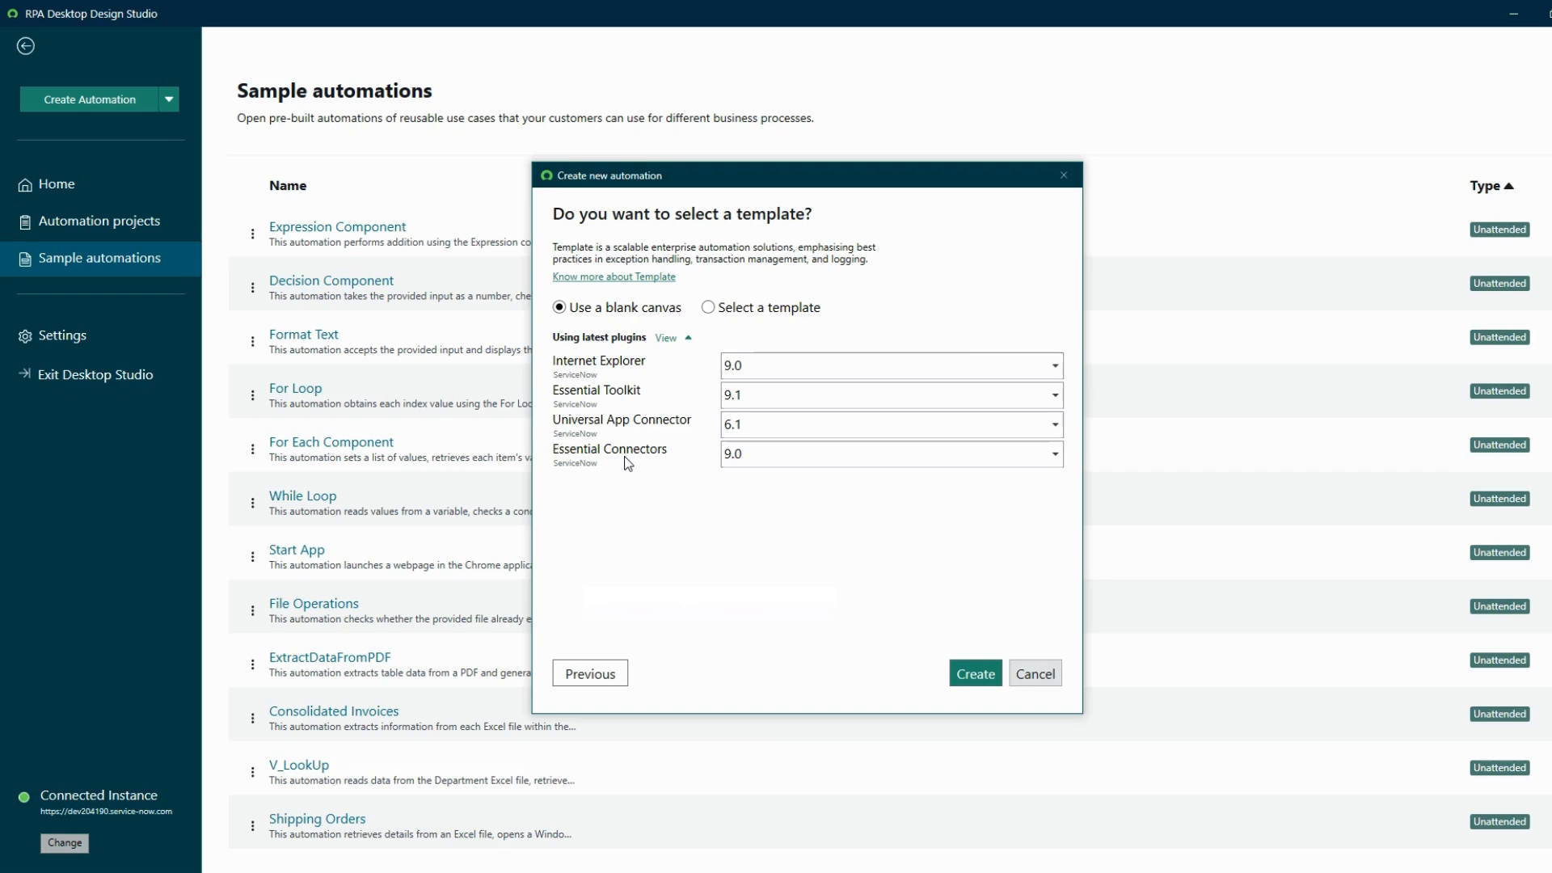
left_click(976, 673)
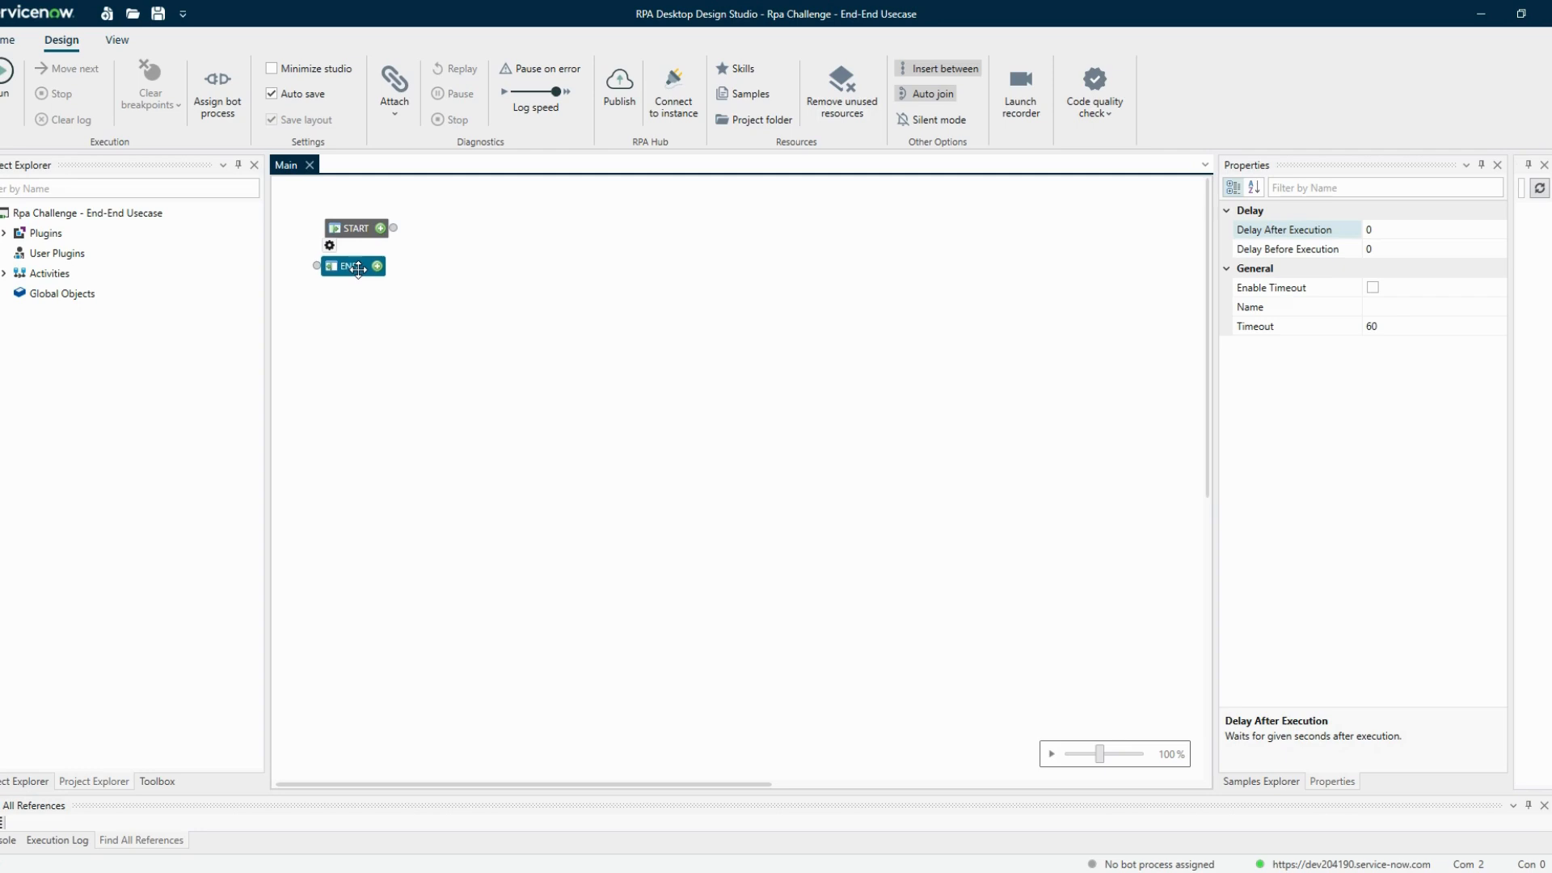
left_click_drag(359, 270, 367, 267)
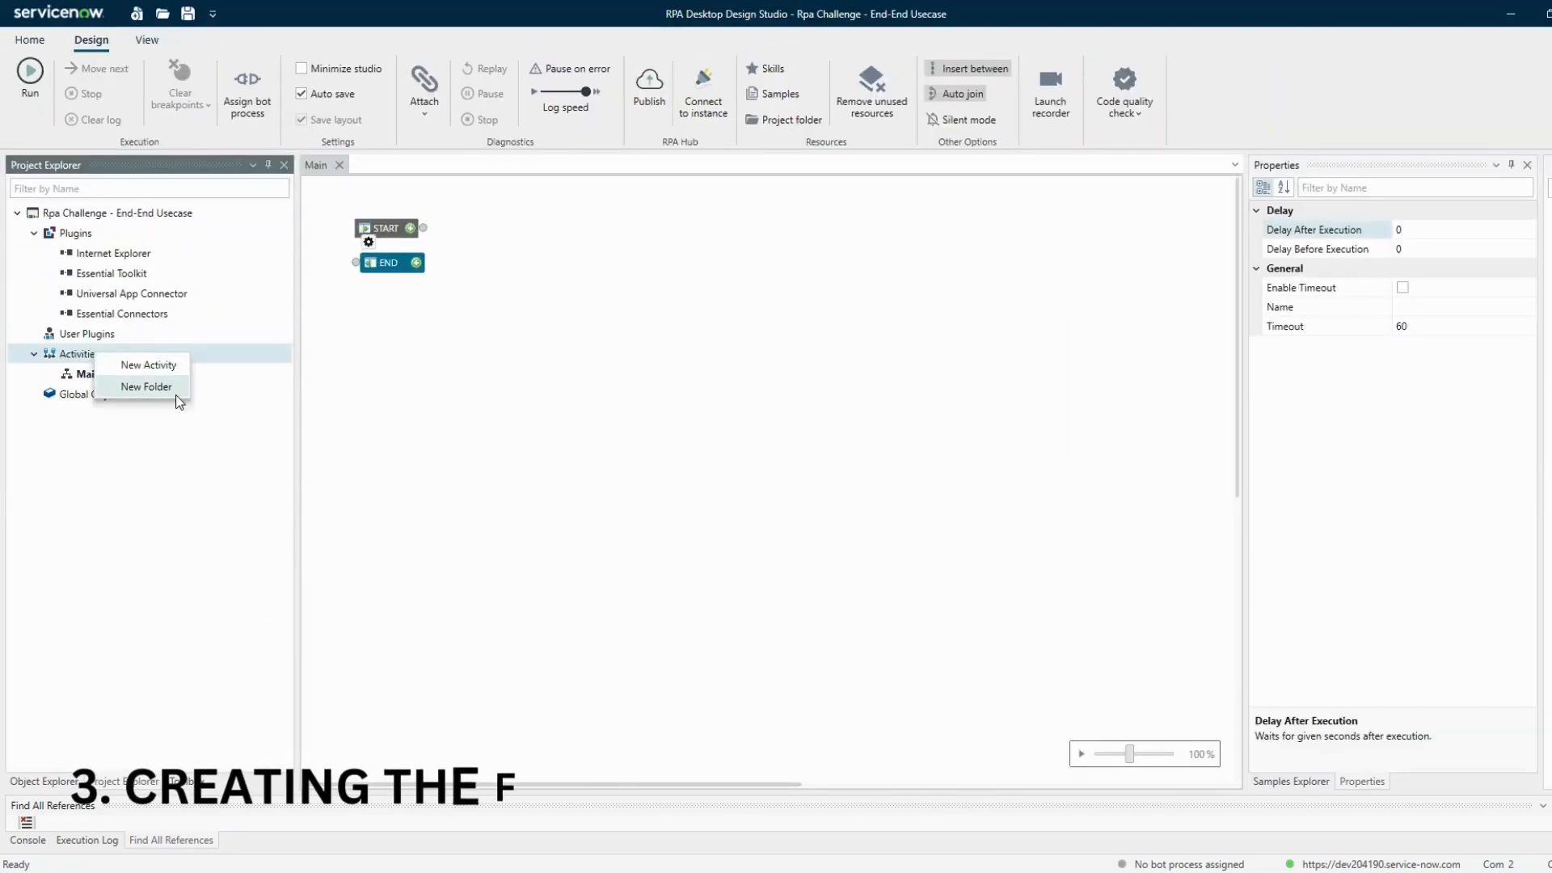
Add a new folder under Activities and name it Custom
left_click(146, 387)
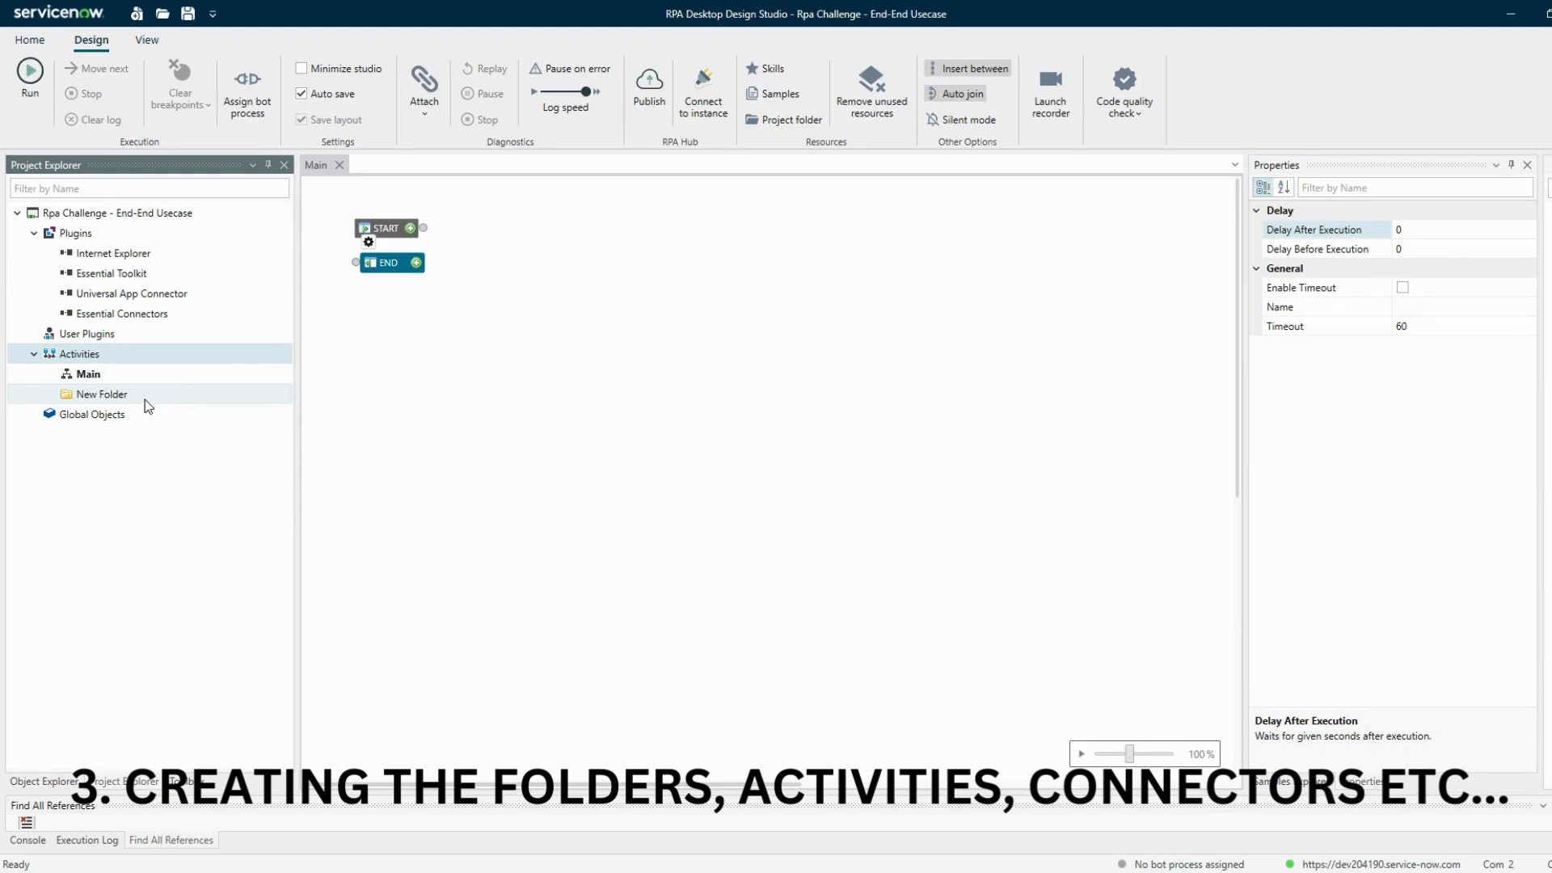
left_click(143, 401)
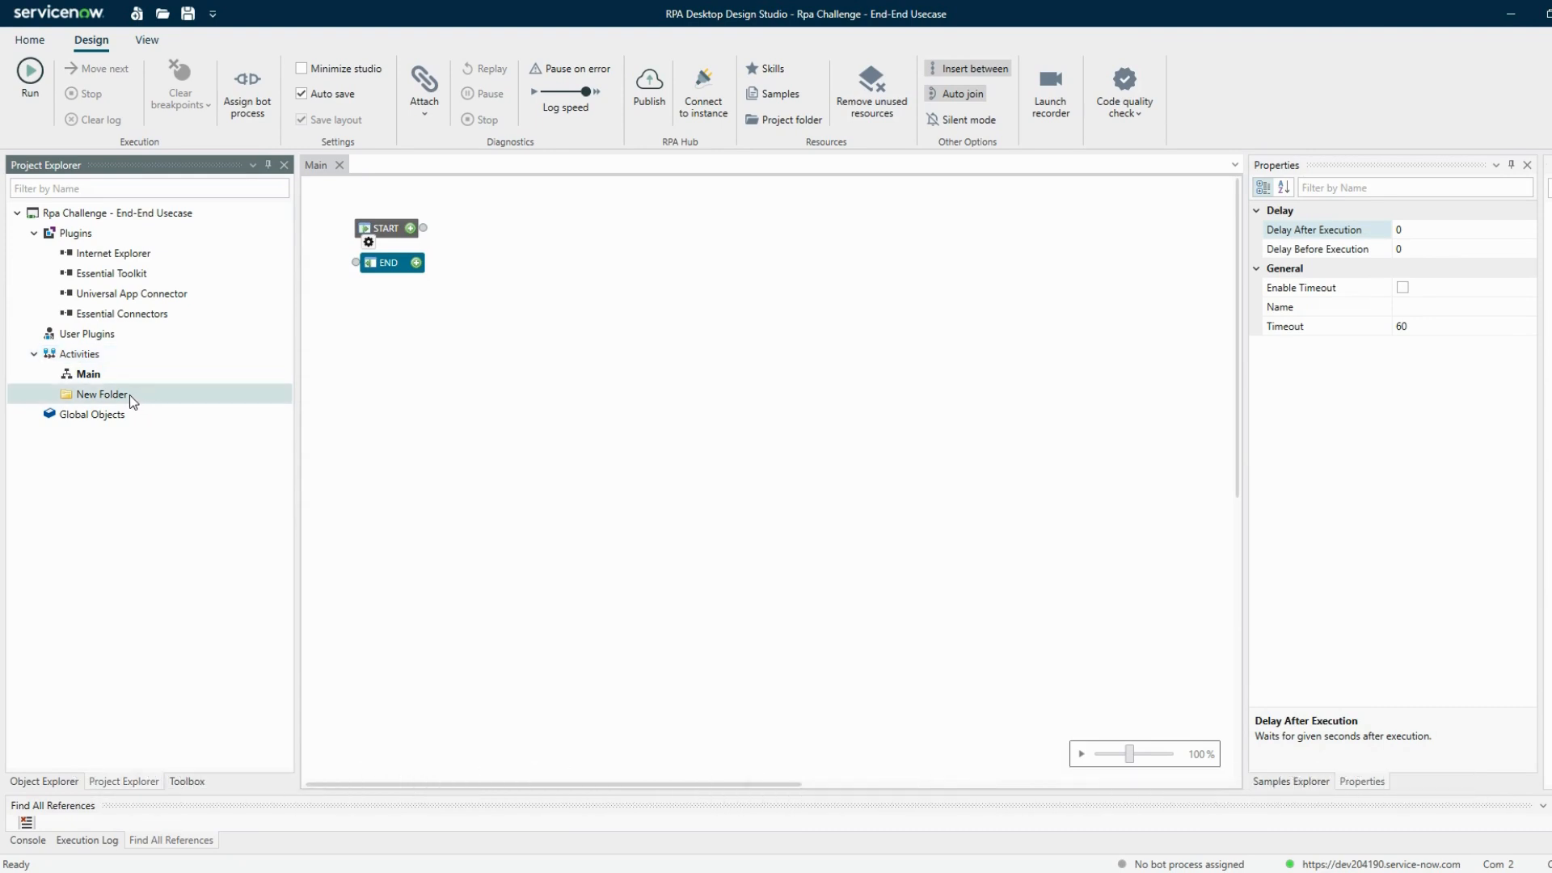
right_click(110, 400)
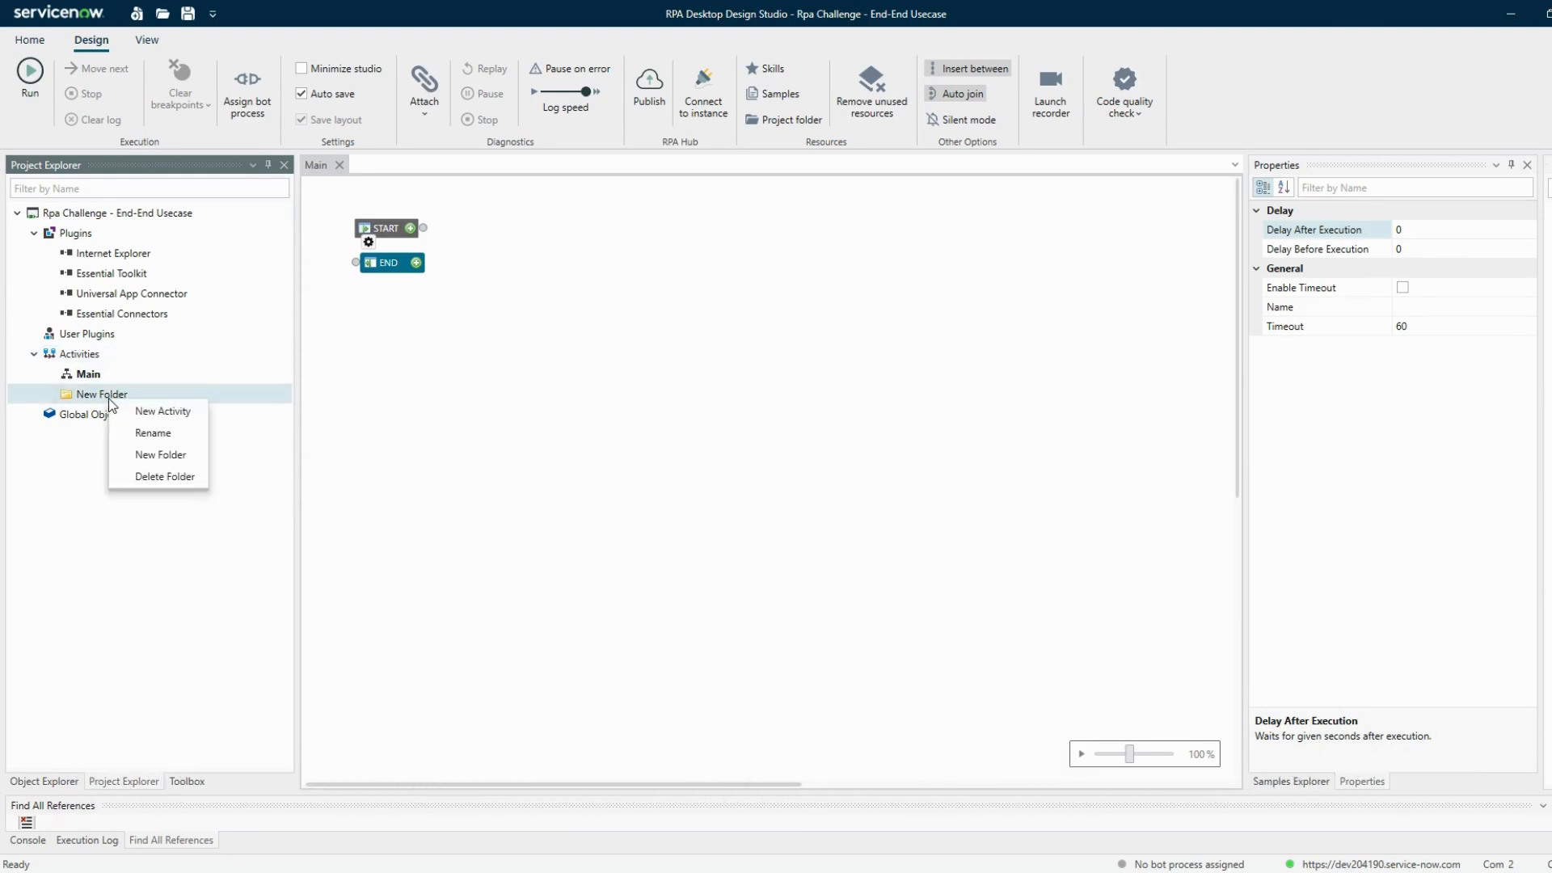
left_click(131, 432)
type("Custom")
key("Return")
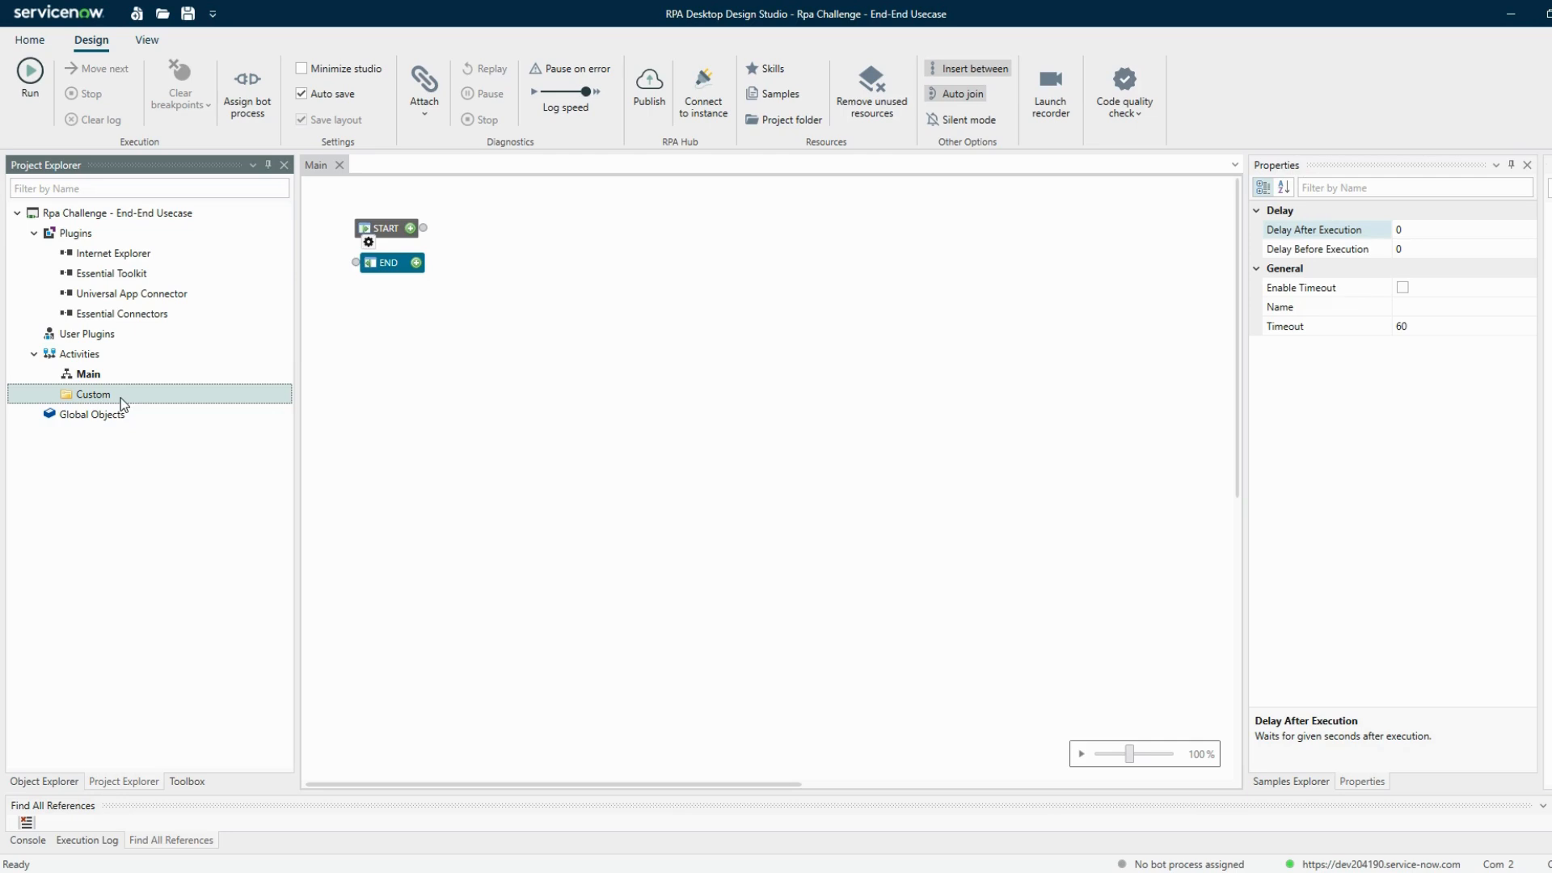
Create four new activities in the Custom folder and expand the folder to show them
right_click(88, 401)
left_click(109, 411)
right_click(94, 399)
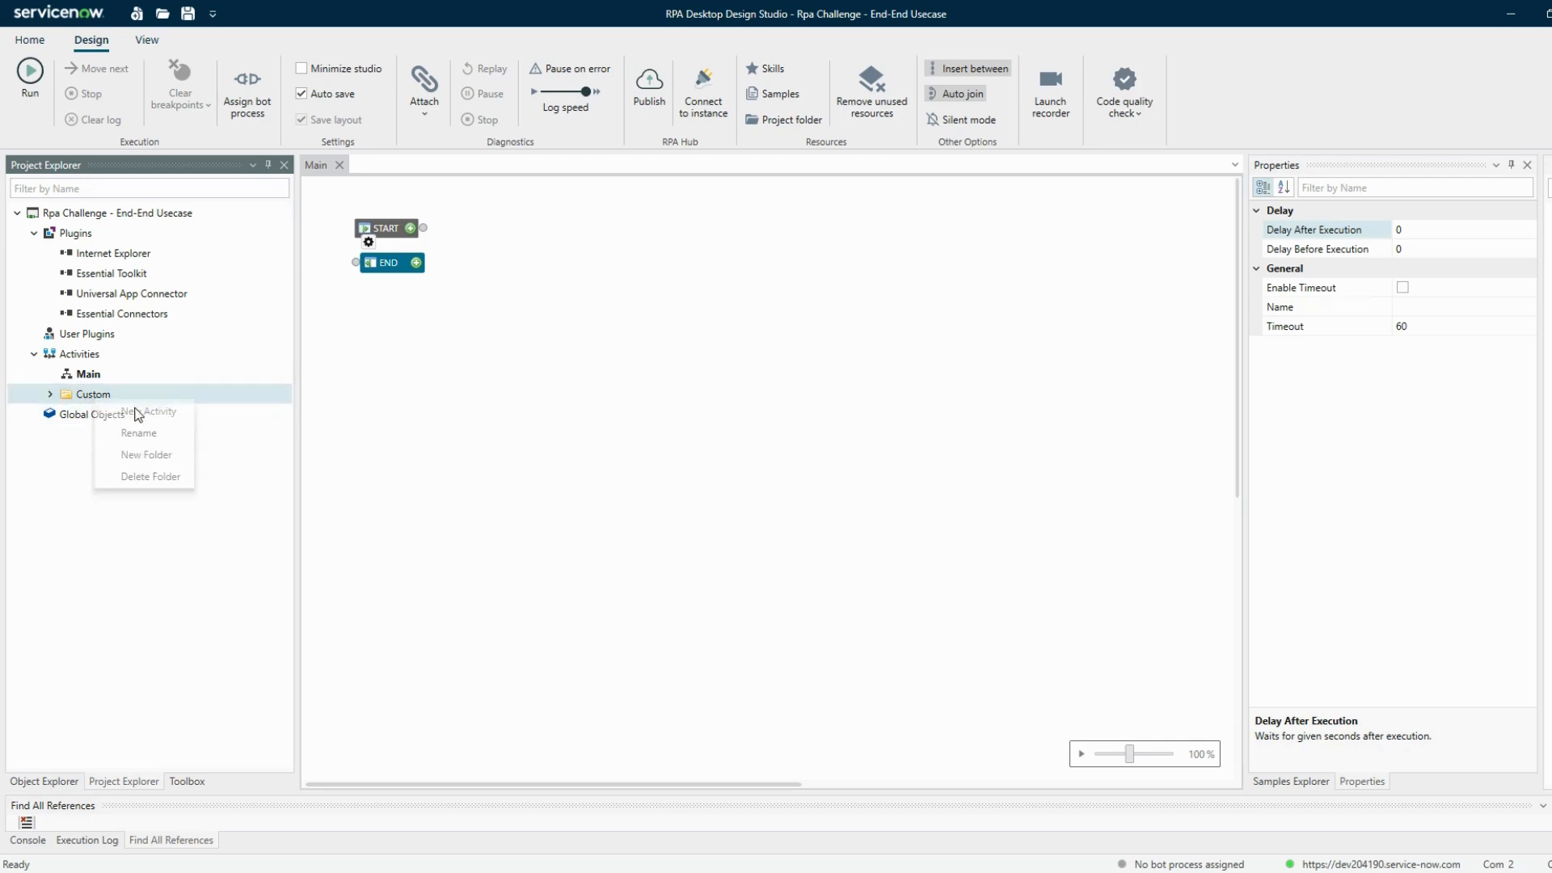
left_click(164, 416)
right_click(71, 394)
left_click(136, 410)
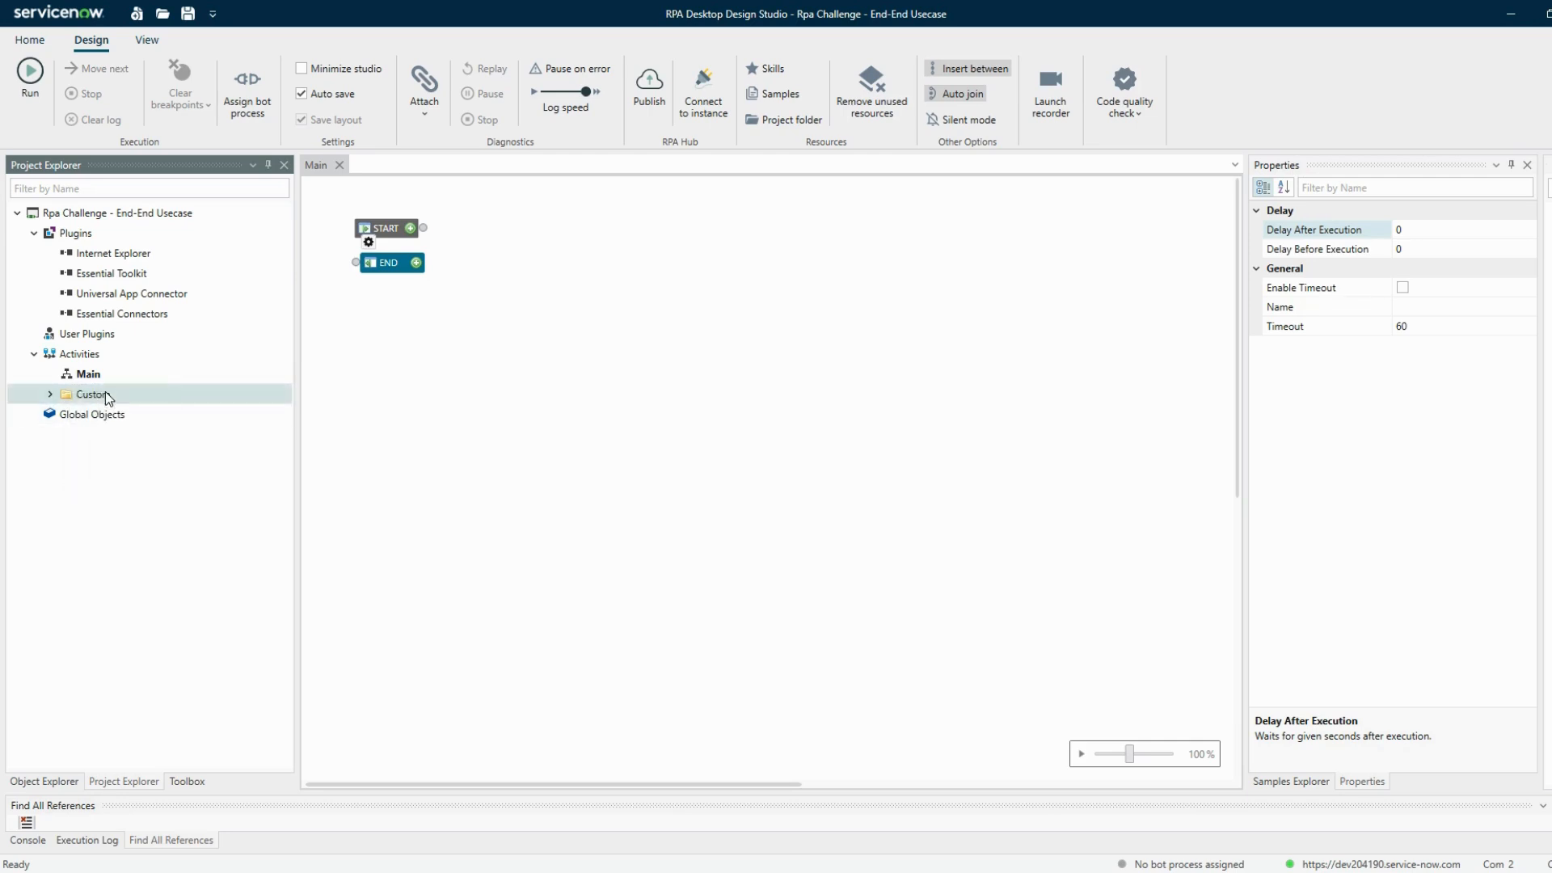
right_click(104, 397)
left_click(145, 410)
left_click(51, 394)
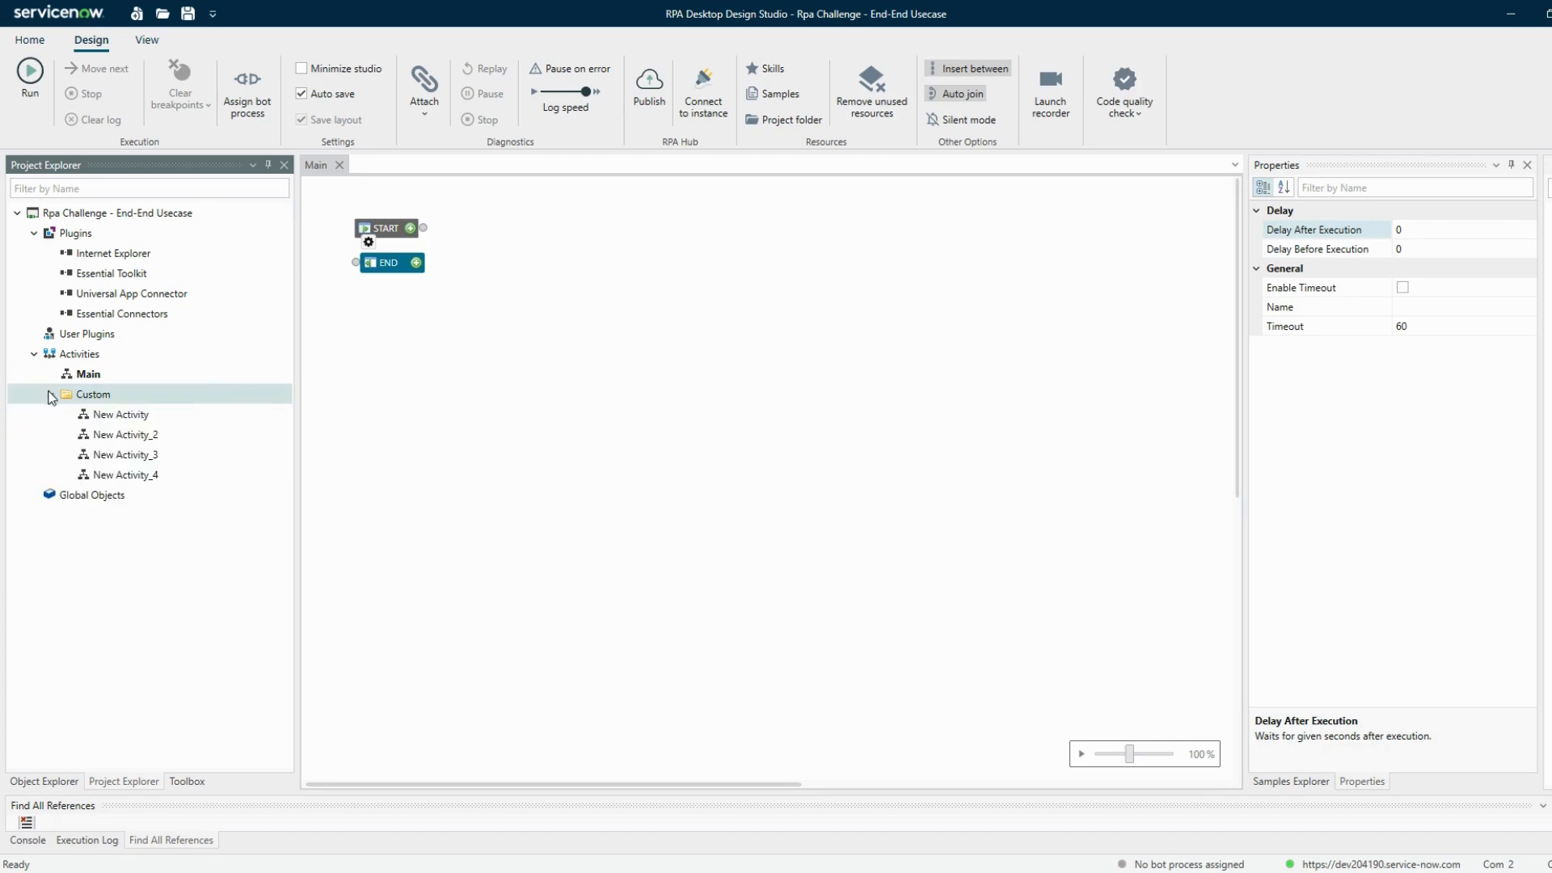
Rename the first activity in the Custom folder as Initialization
right_click(113, 414)
left_click(167, 443)
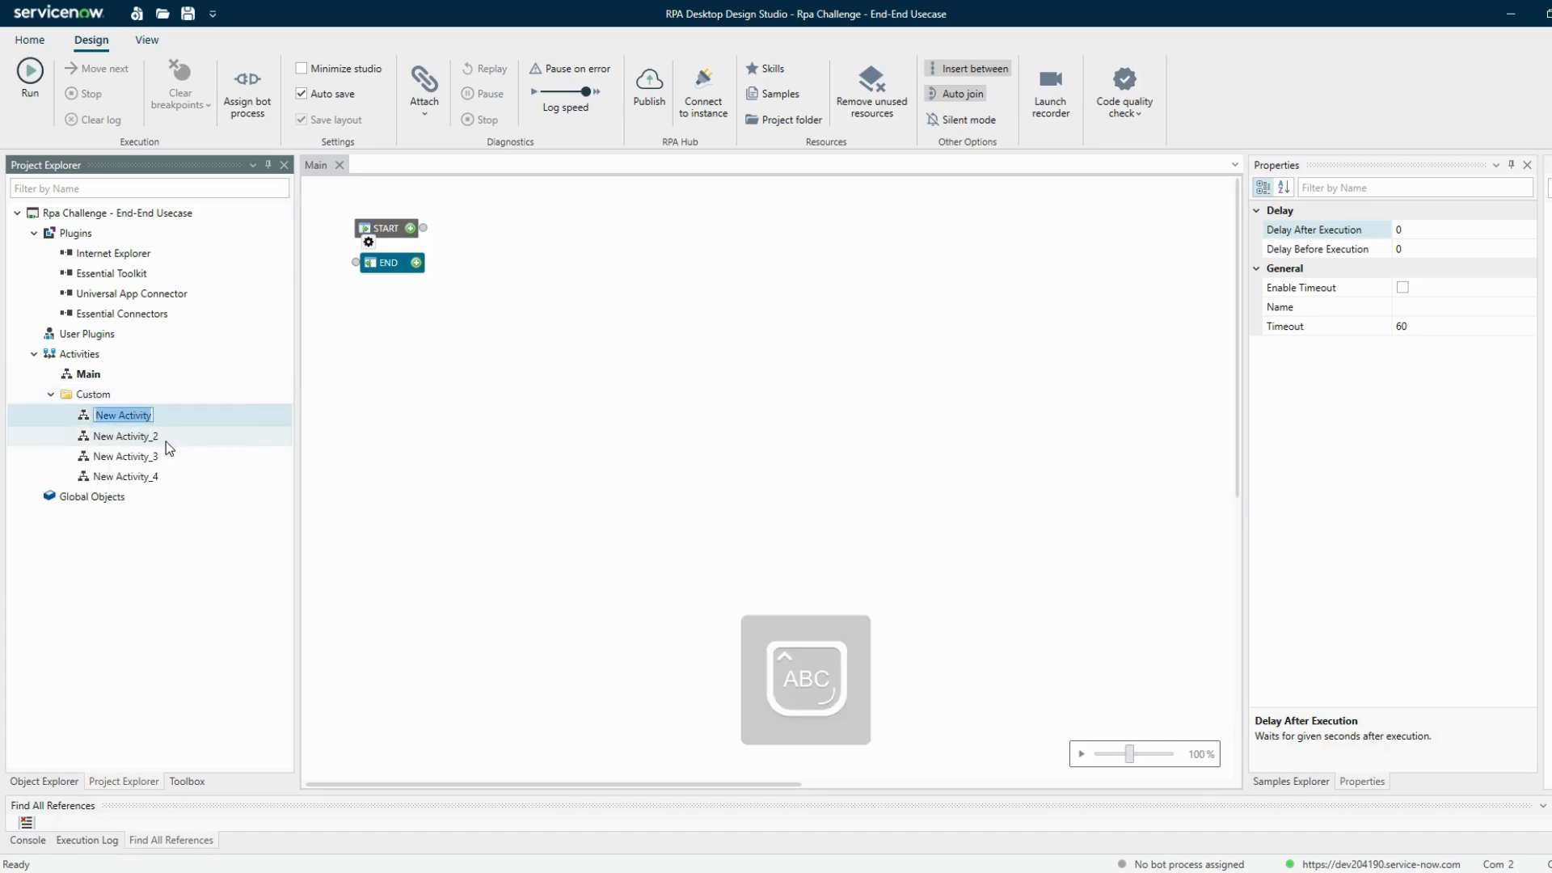
type("Initialization")
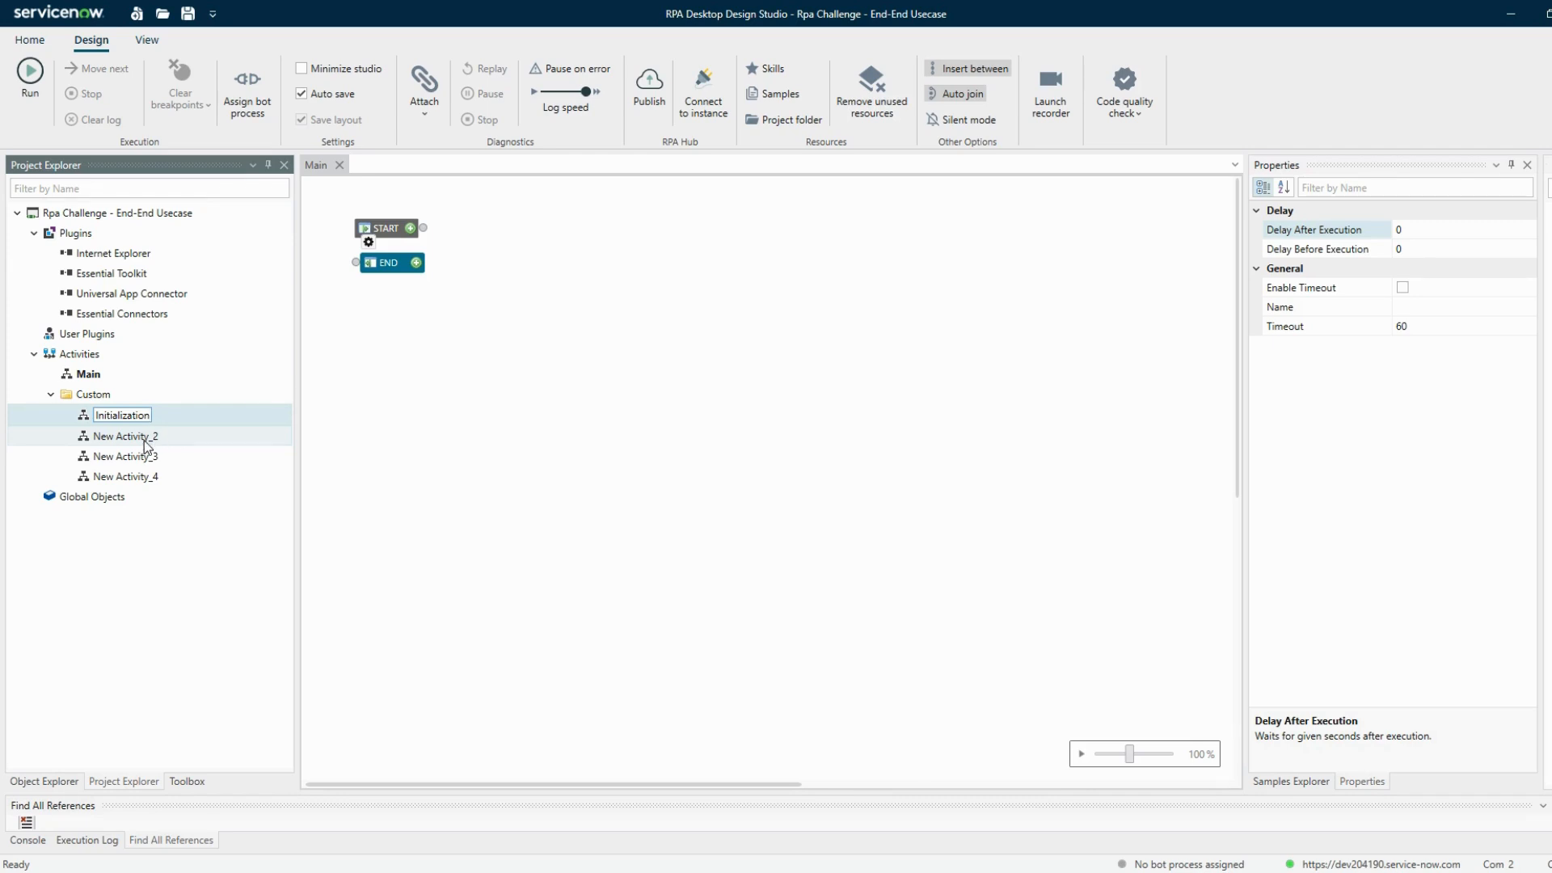
left_click(147, 443)
Rename the second activity in the Custom folder as Create Work Item
right_click(146, 444)
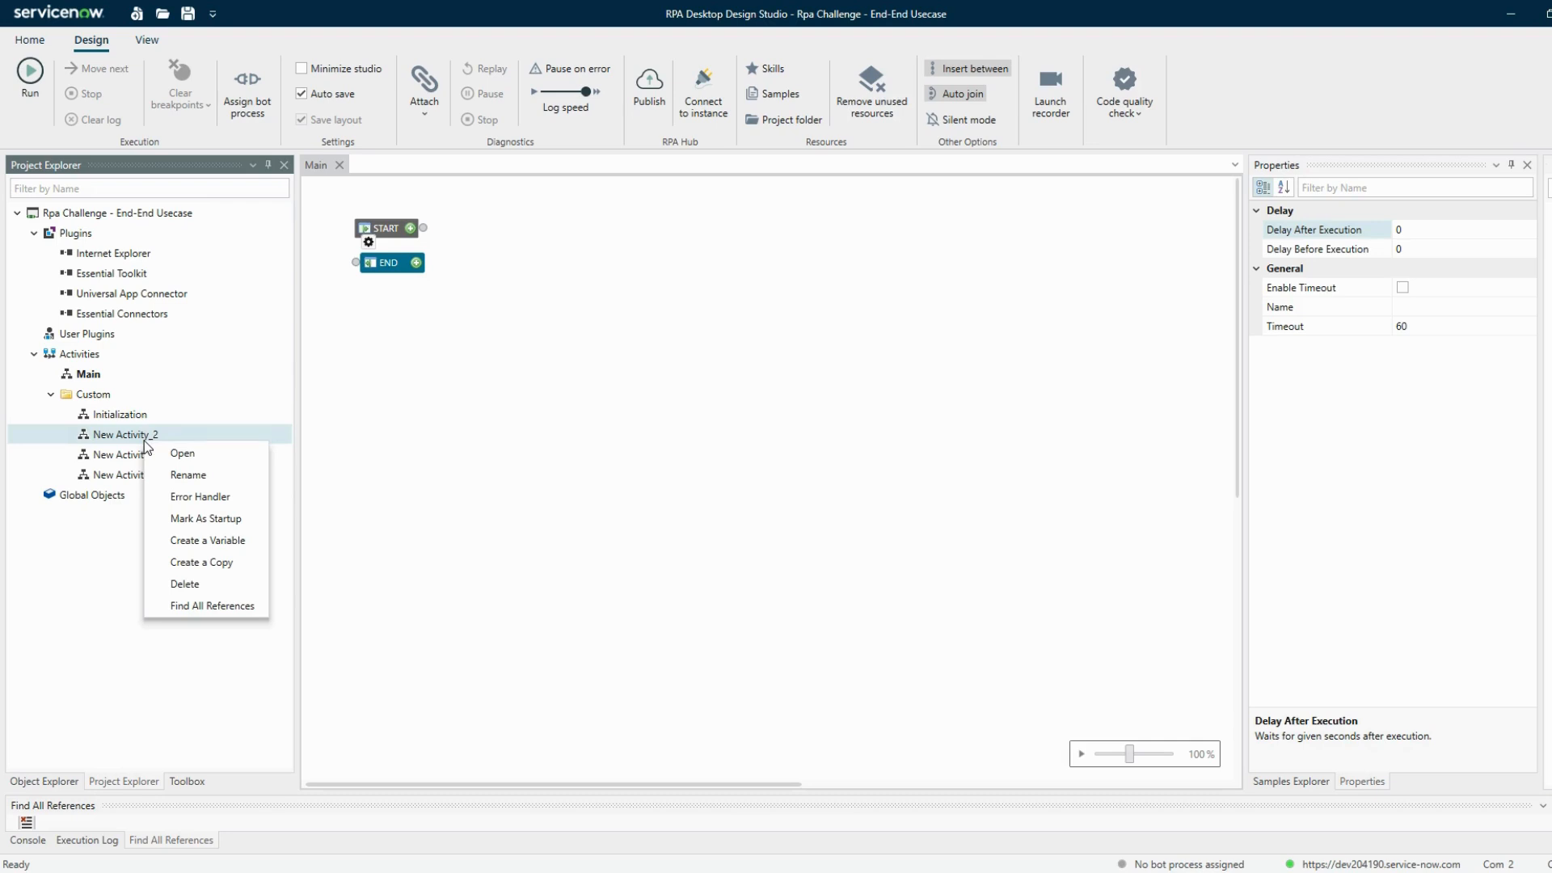
left_click(194, 475)
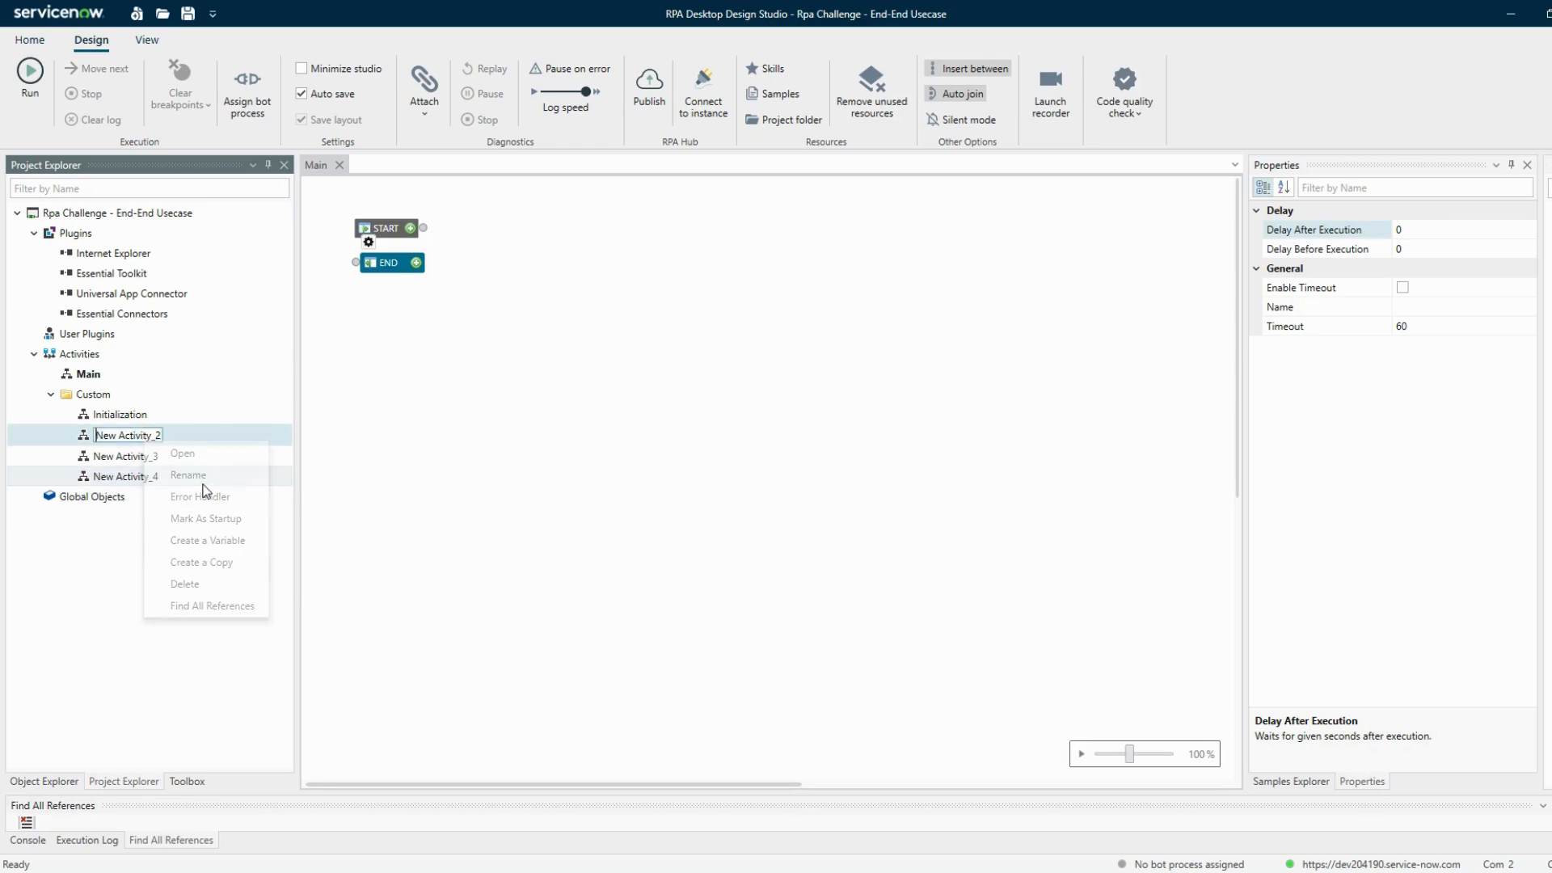
key("BackSpace")
type("Crat")
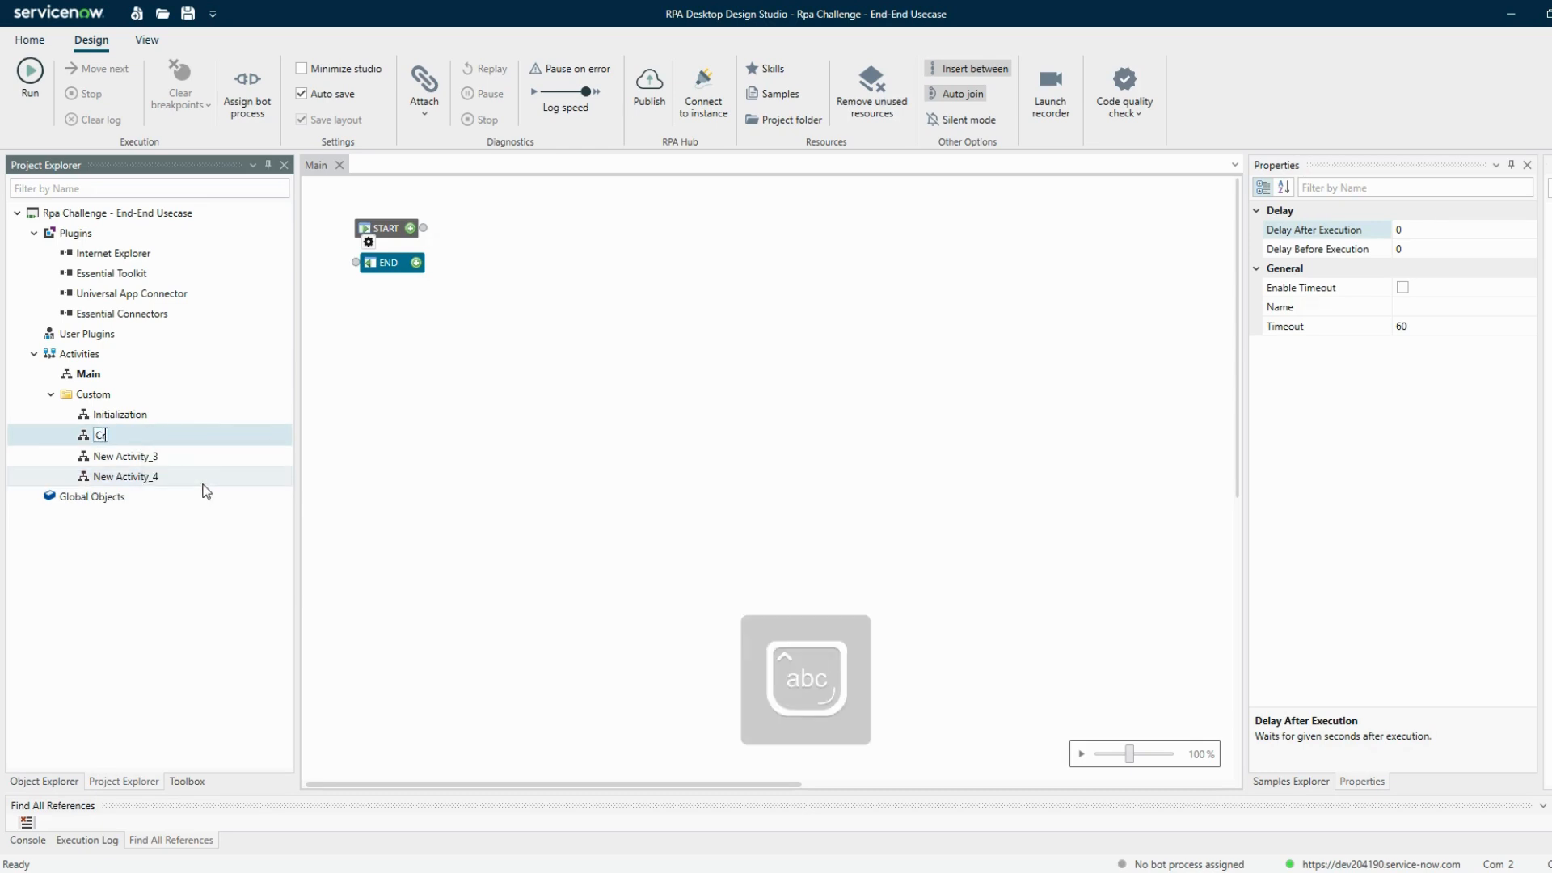
key("BackSpace")
key("BackSpace")
type("eate Work Item")
key("Tab")
Rename the third activity in the Custom folder as Process Work Item
type("Proce")
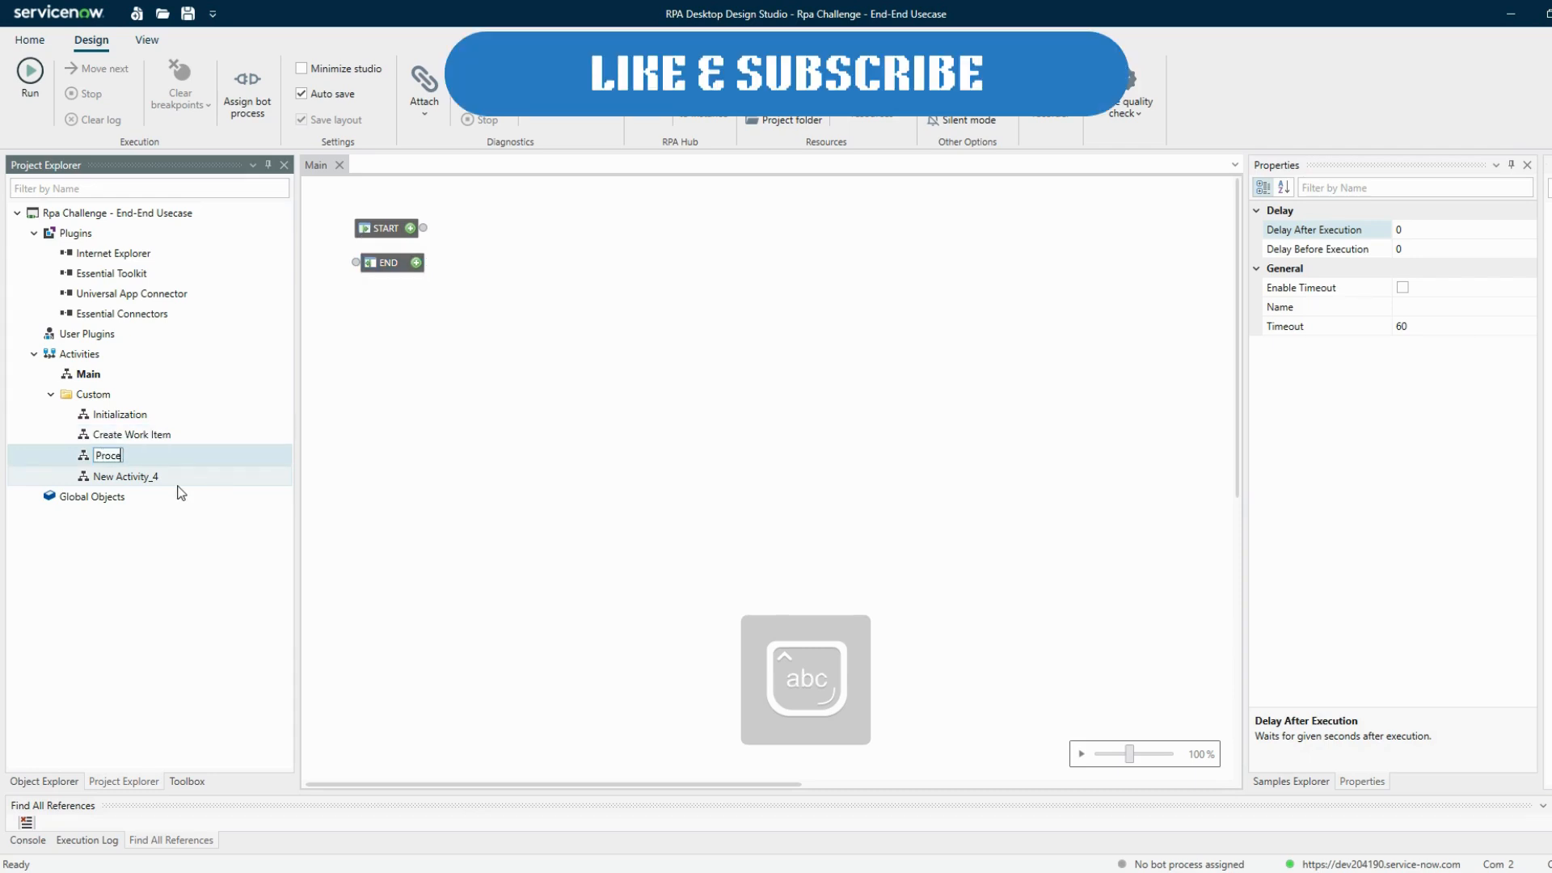
type("ss Work Item")
key("Return")
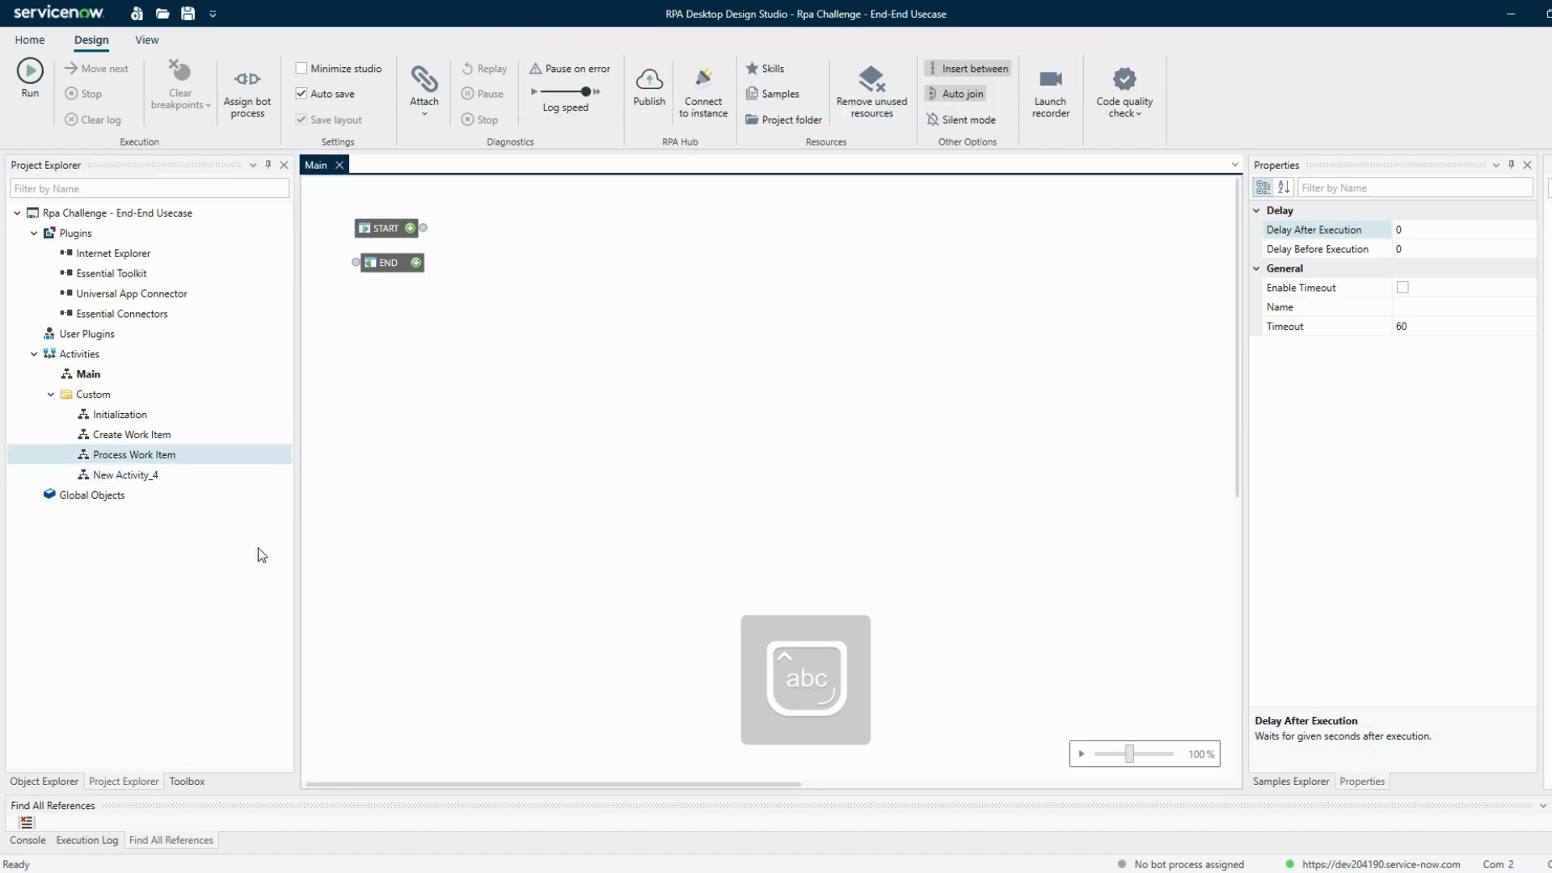
Rename the fourth activity in the Custom folder as End Process
left_click(143, 485)
right_click(145, 483)
left_click(194, 515)
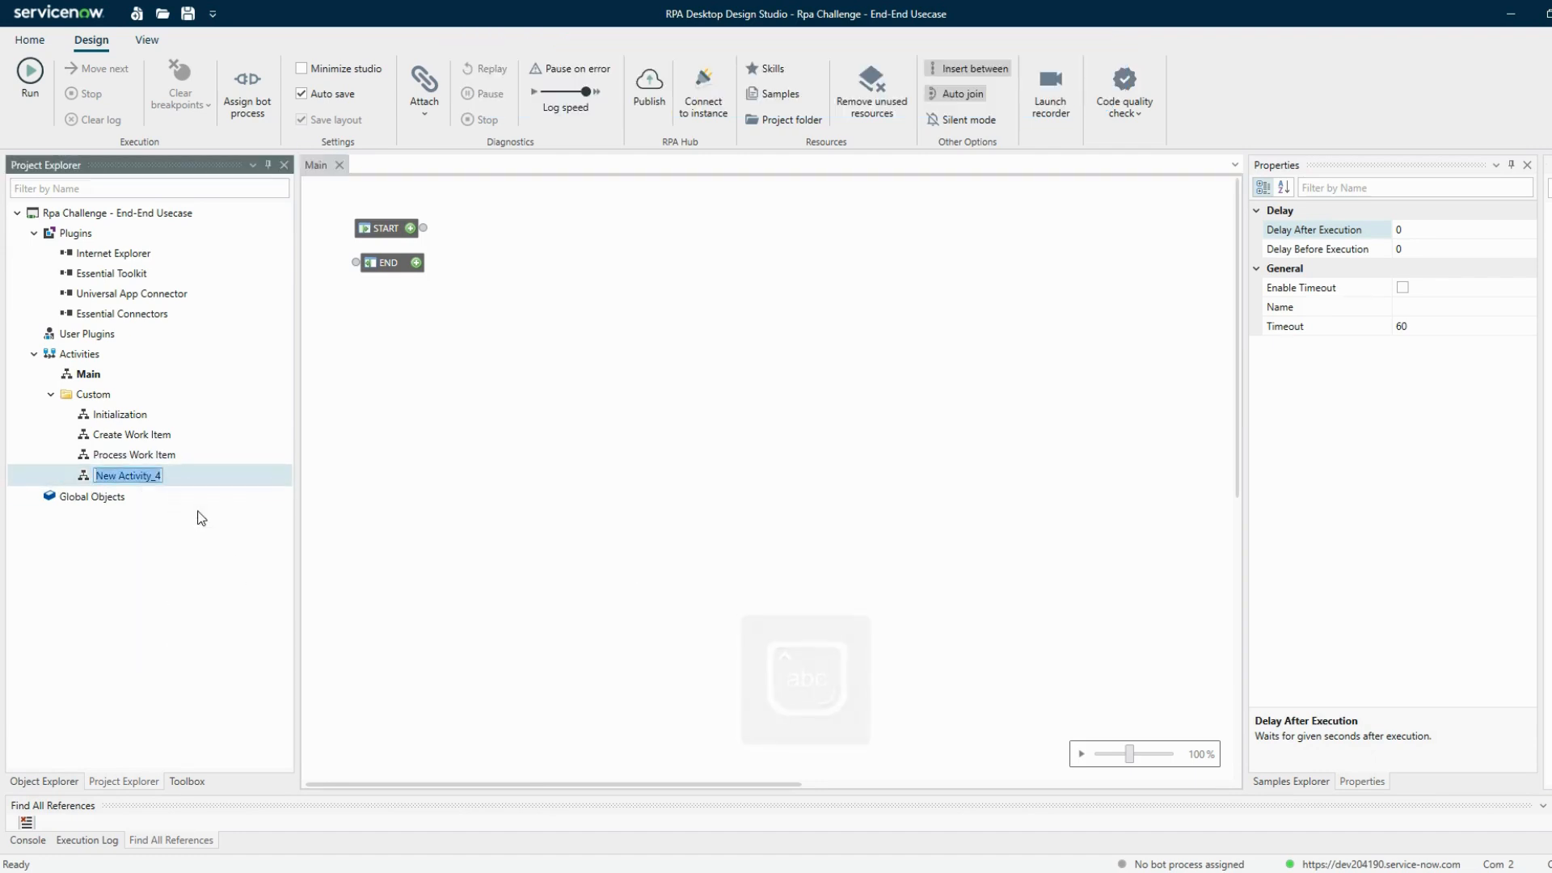
type("End p")
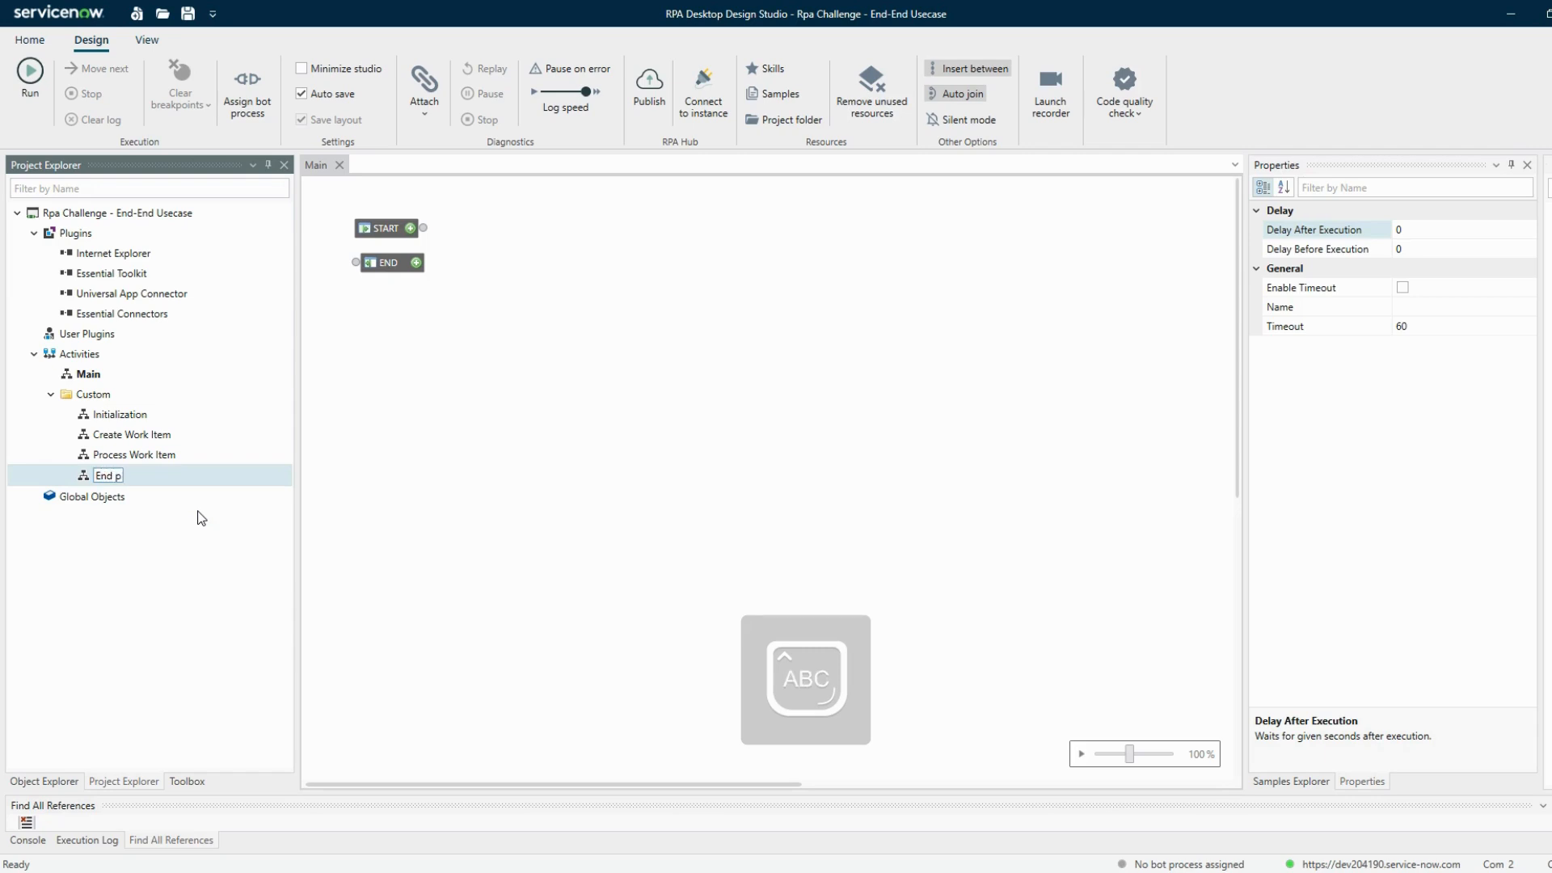
key("BackSpace")
type("Process")
key("Return")
key("Caps_Lock")
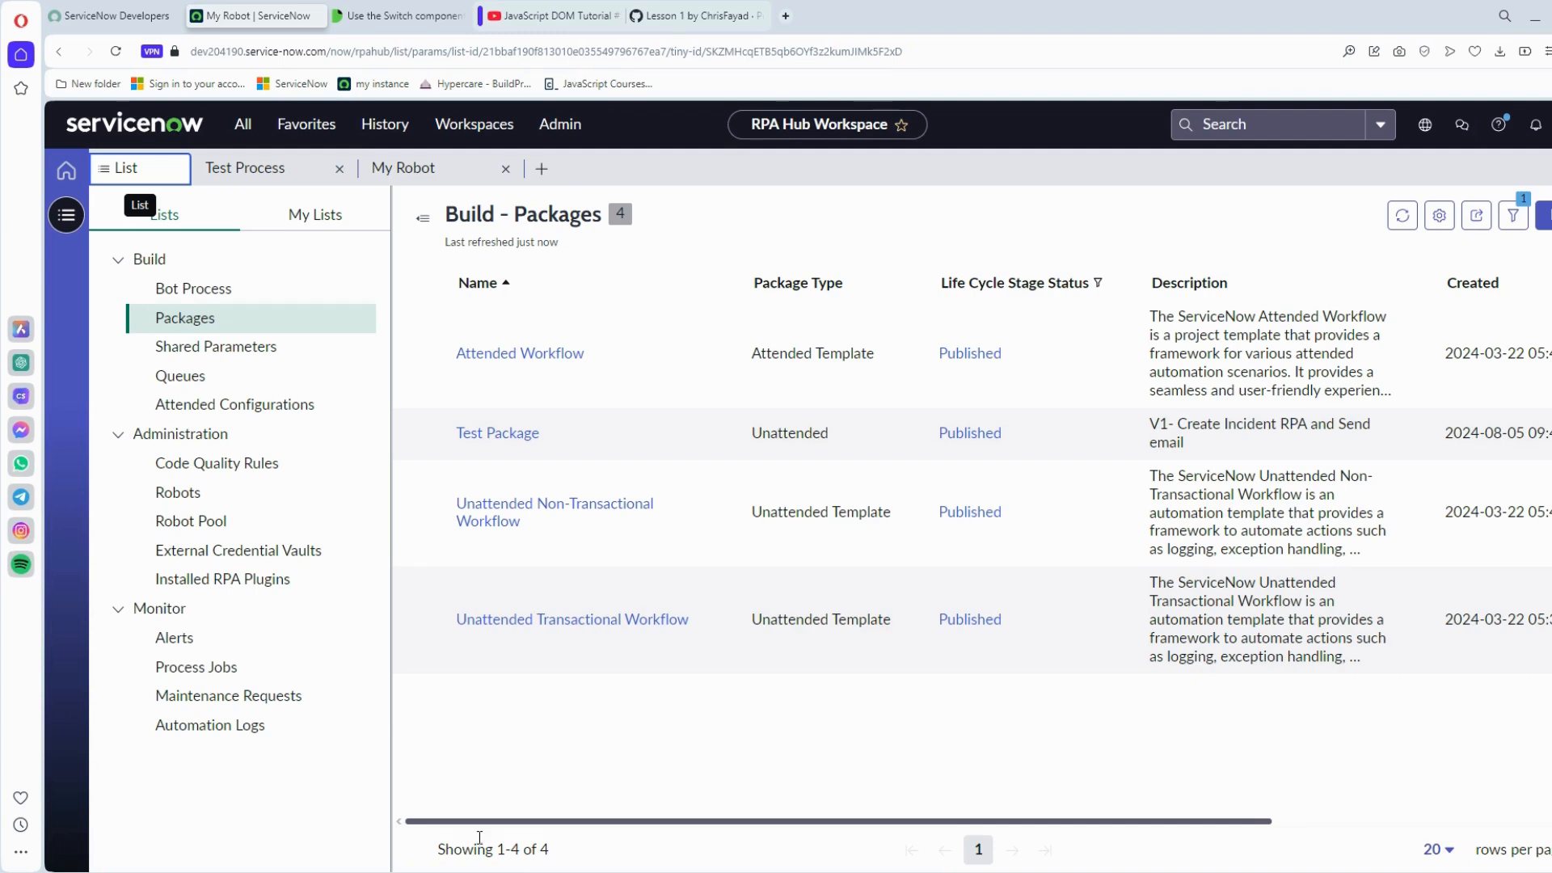
View RPA Hub's bot process list, and publish the project as a new package with the comment "Dummy Version for Creating RPA parameters and queues"
left_click(230, 289)
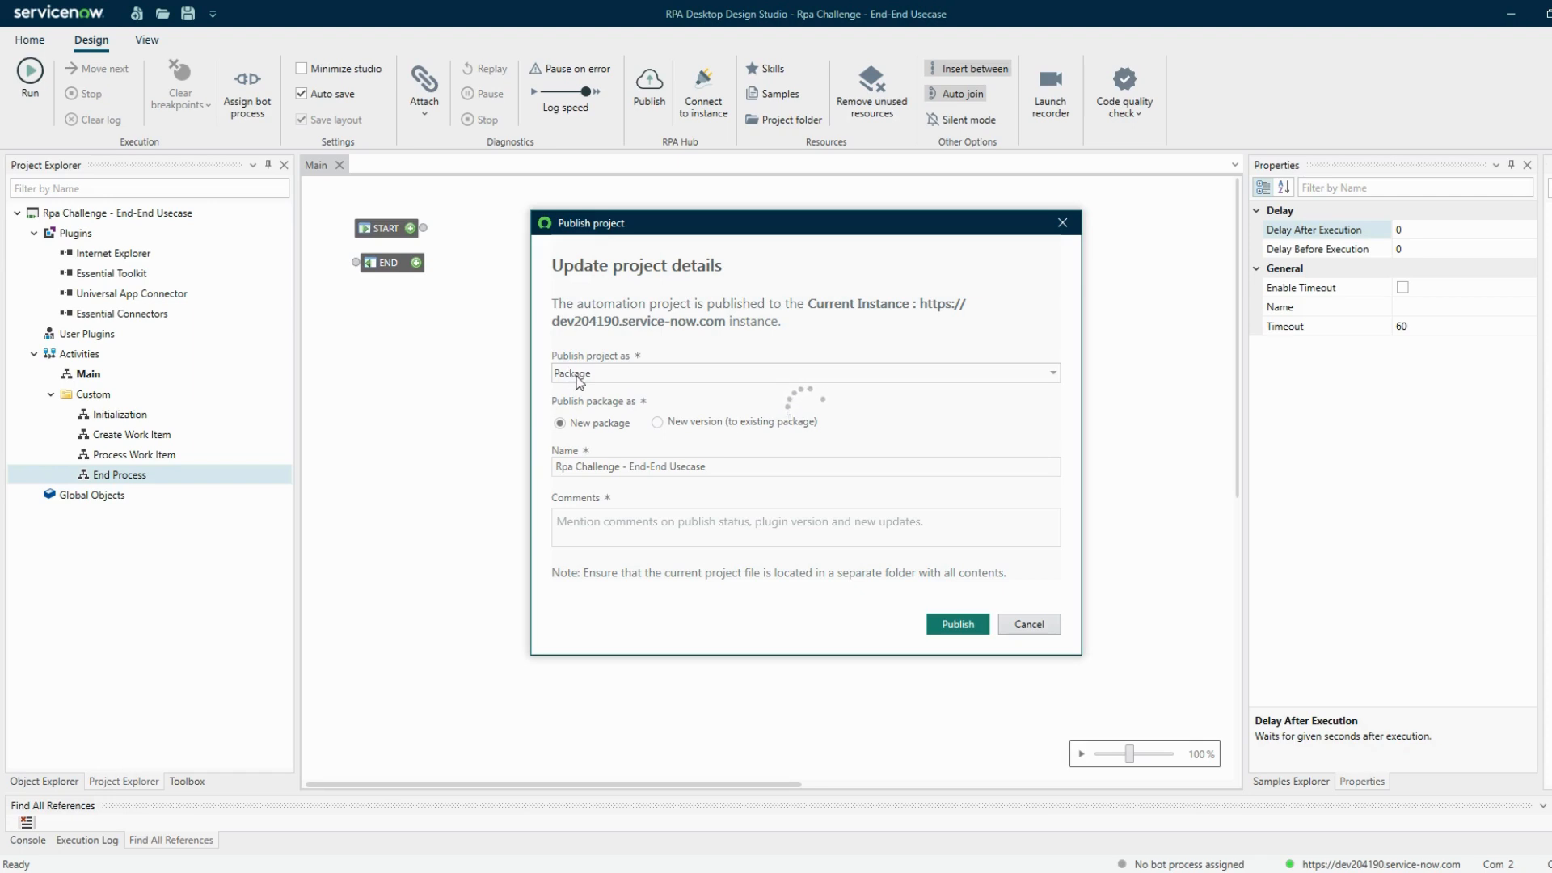
left_click(579, 384)
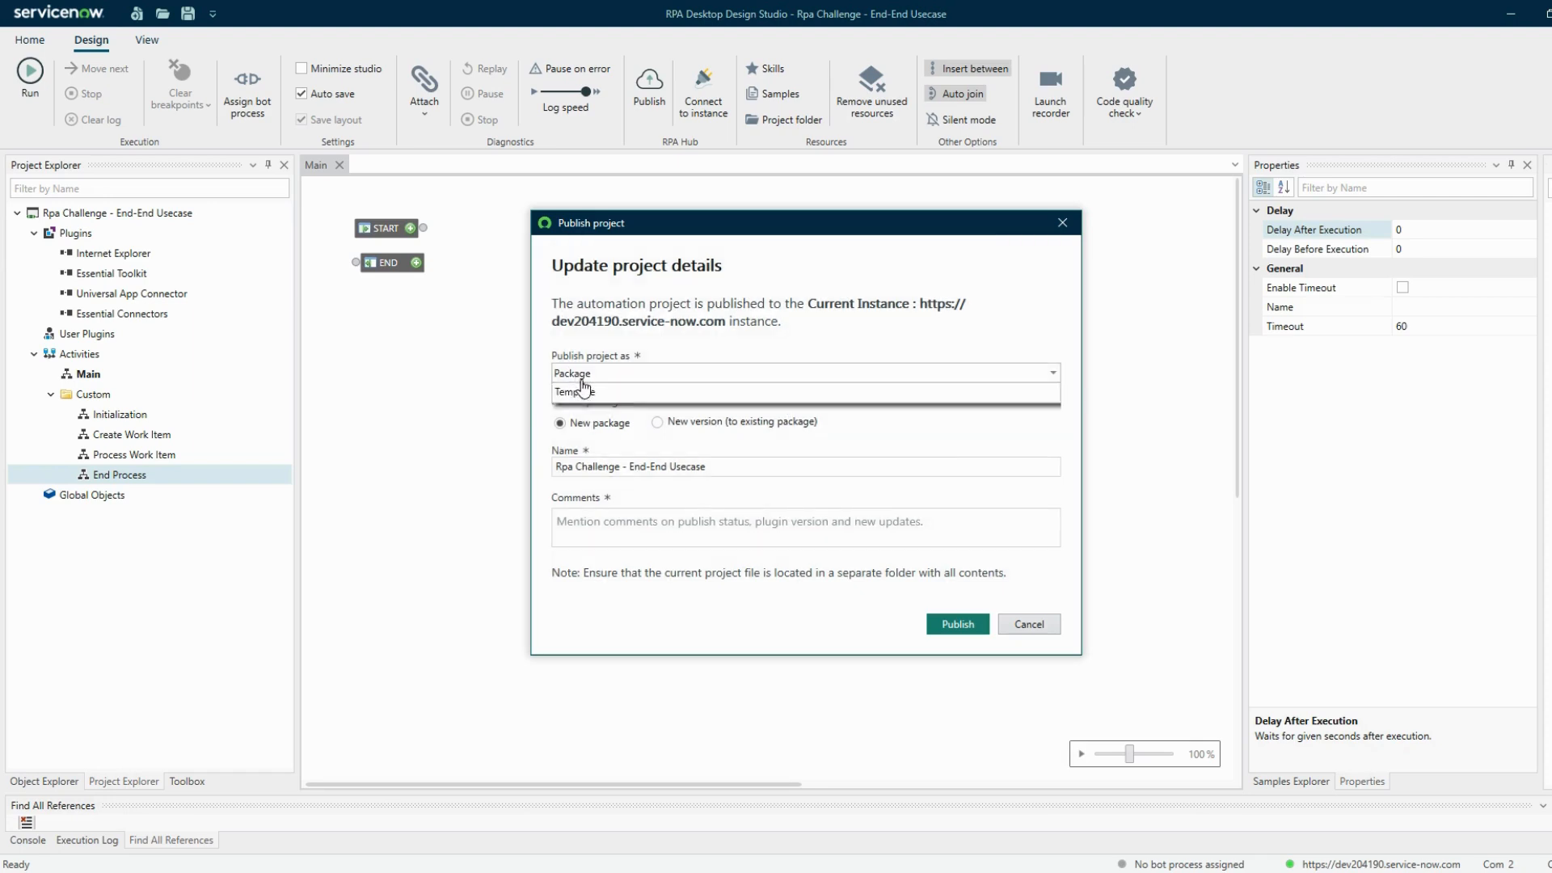
left_click(987, 448)
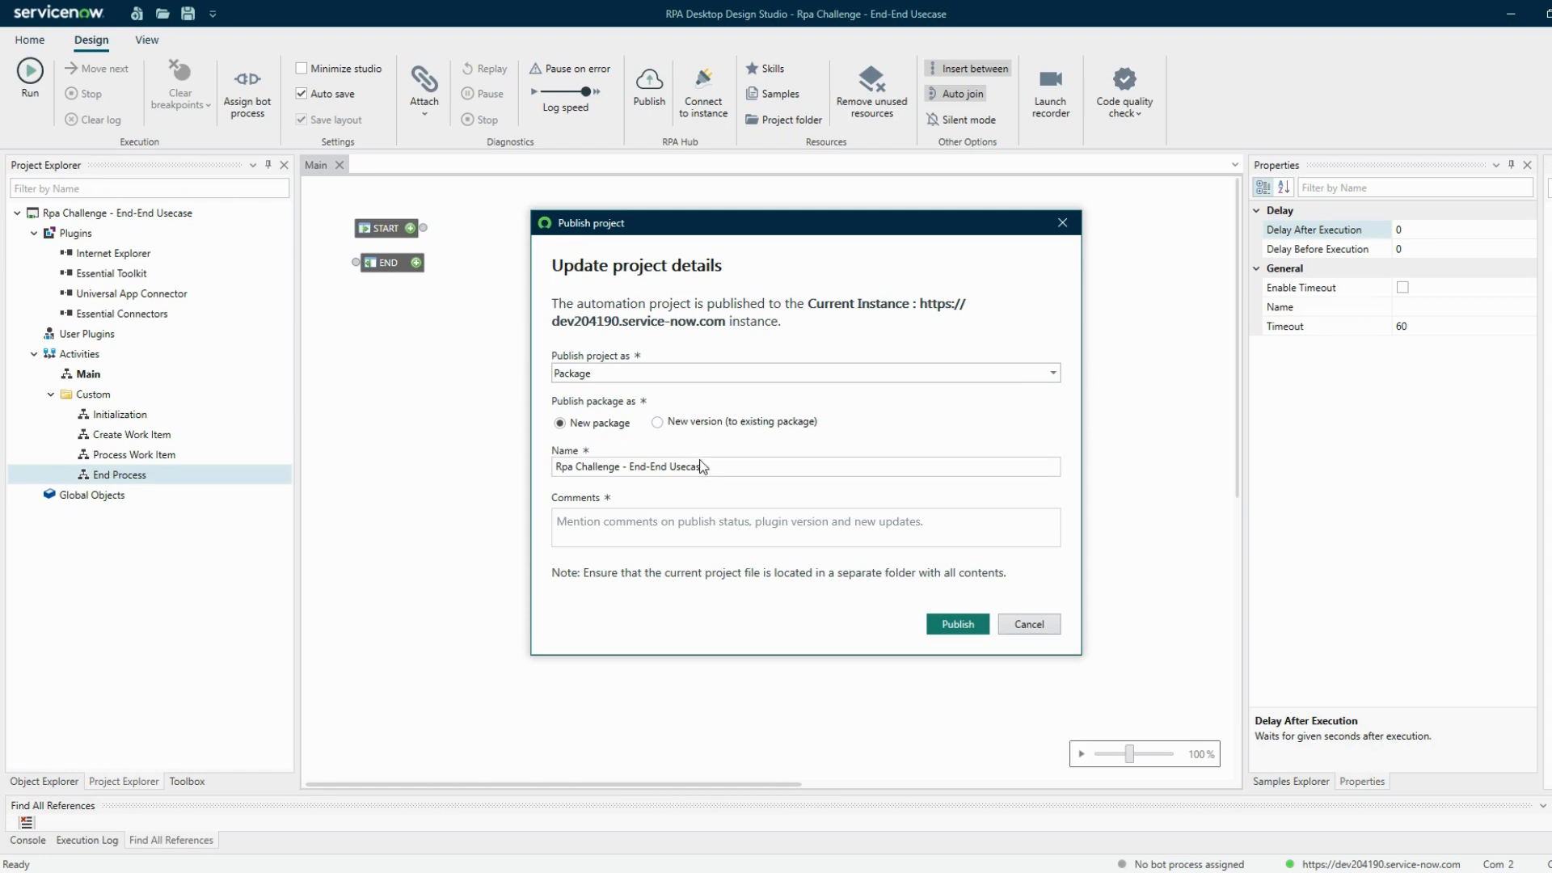
left_click(656, 517)
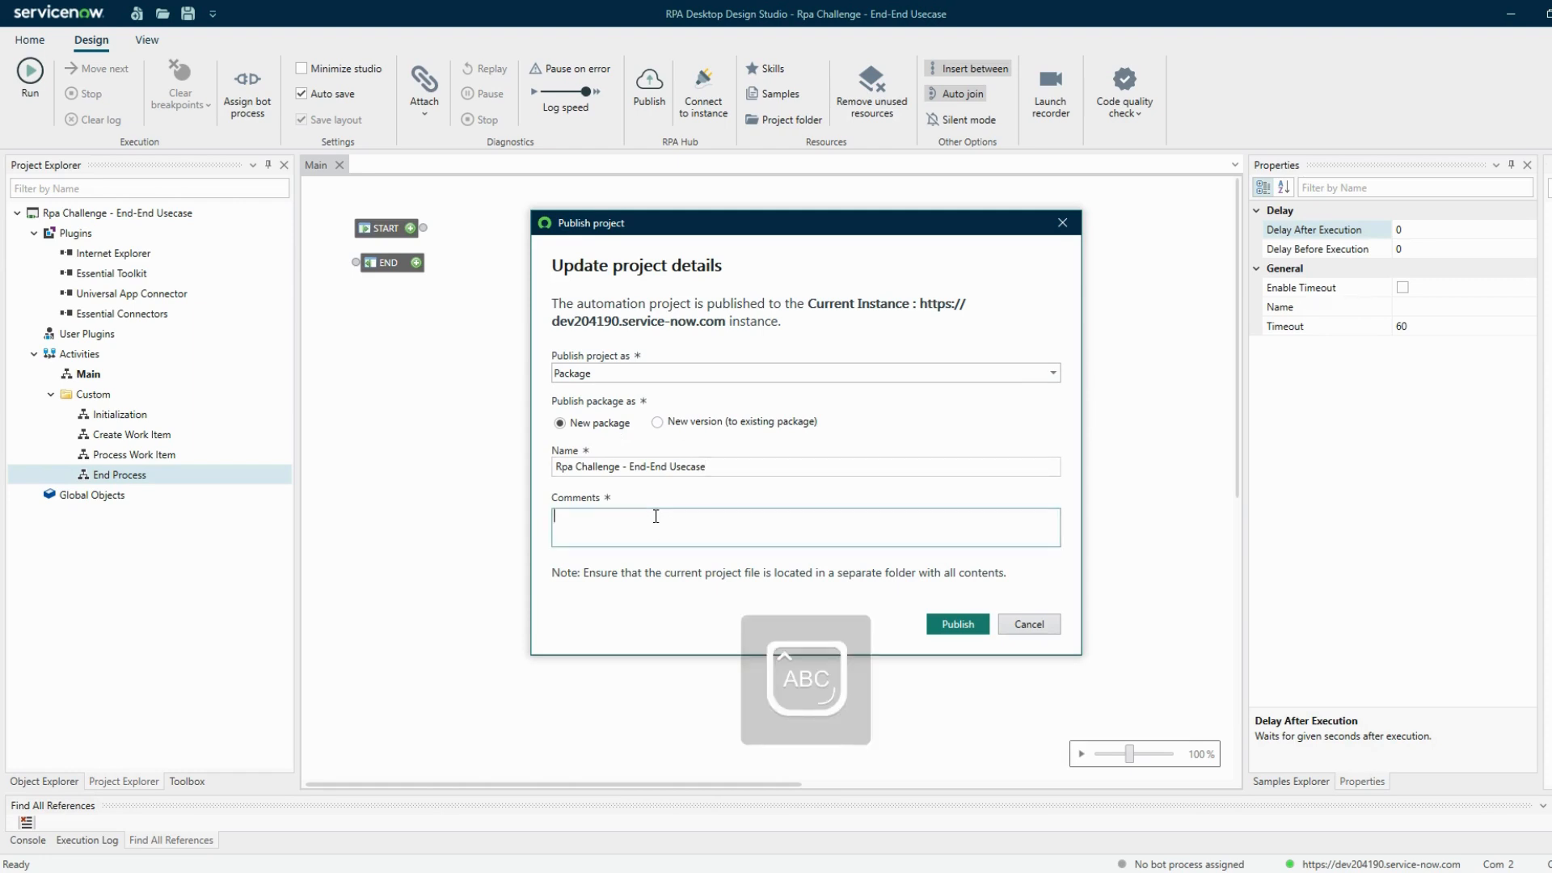
type("Dummy Version for Creating RPA parameters and queues")
left_click(957, 624)
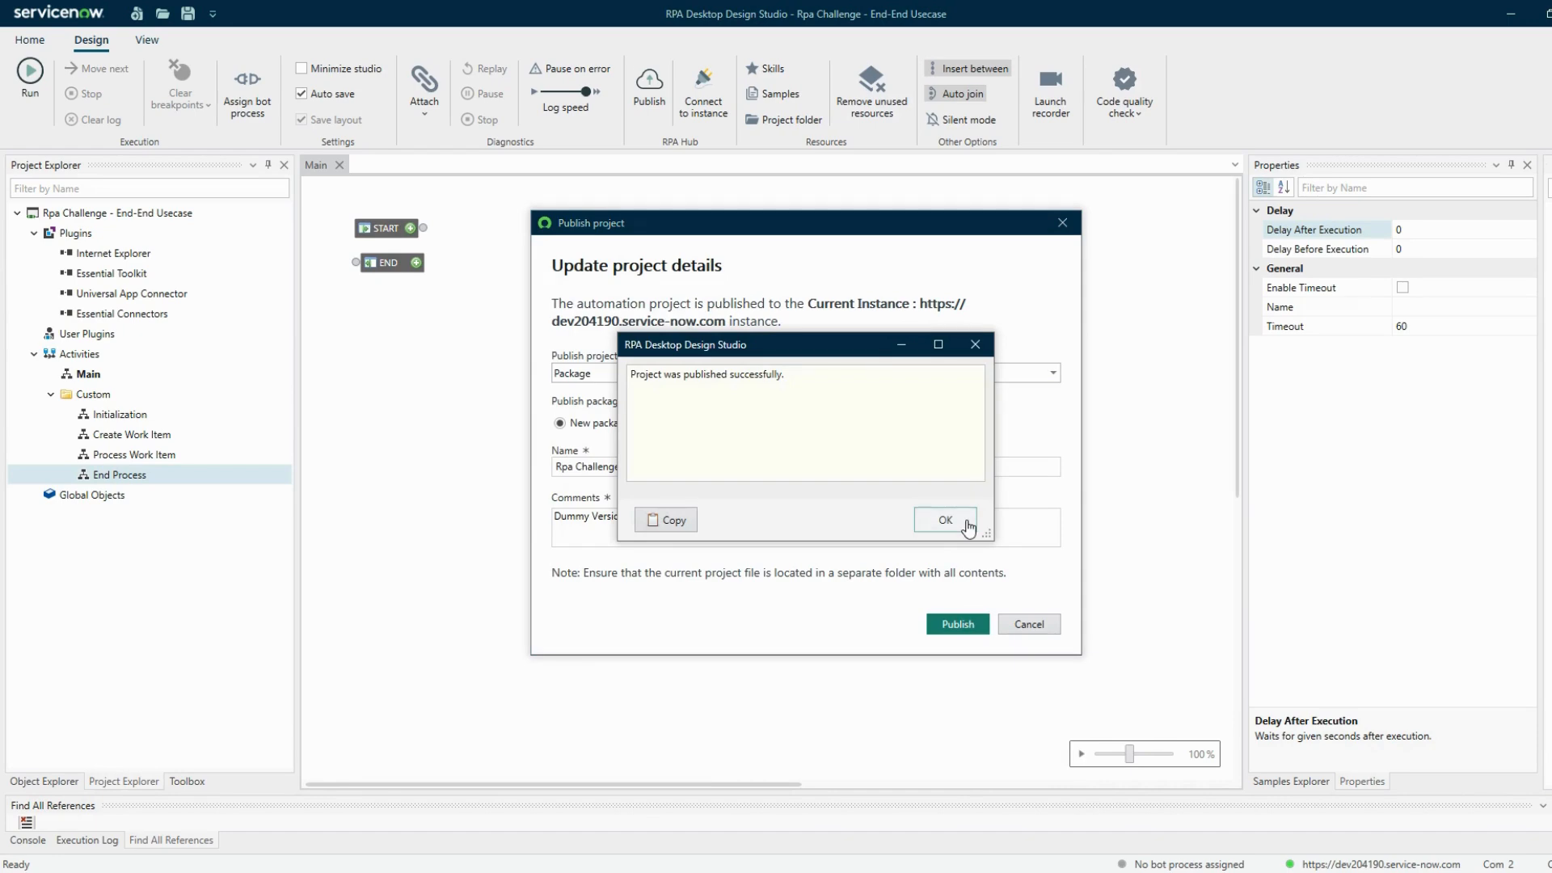
left_click(946, 520)
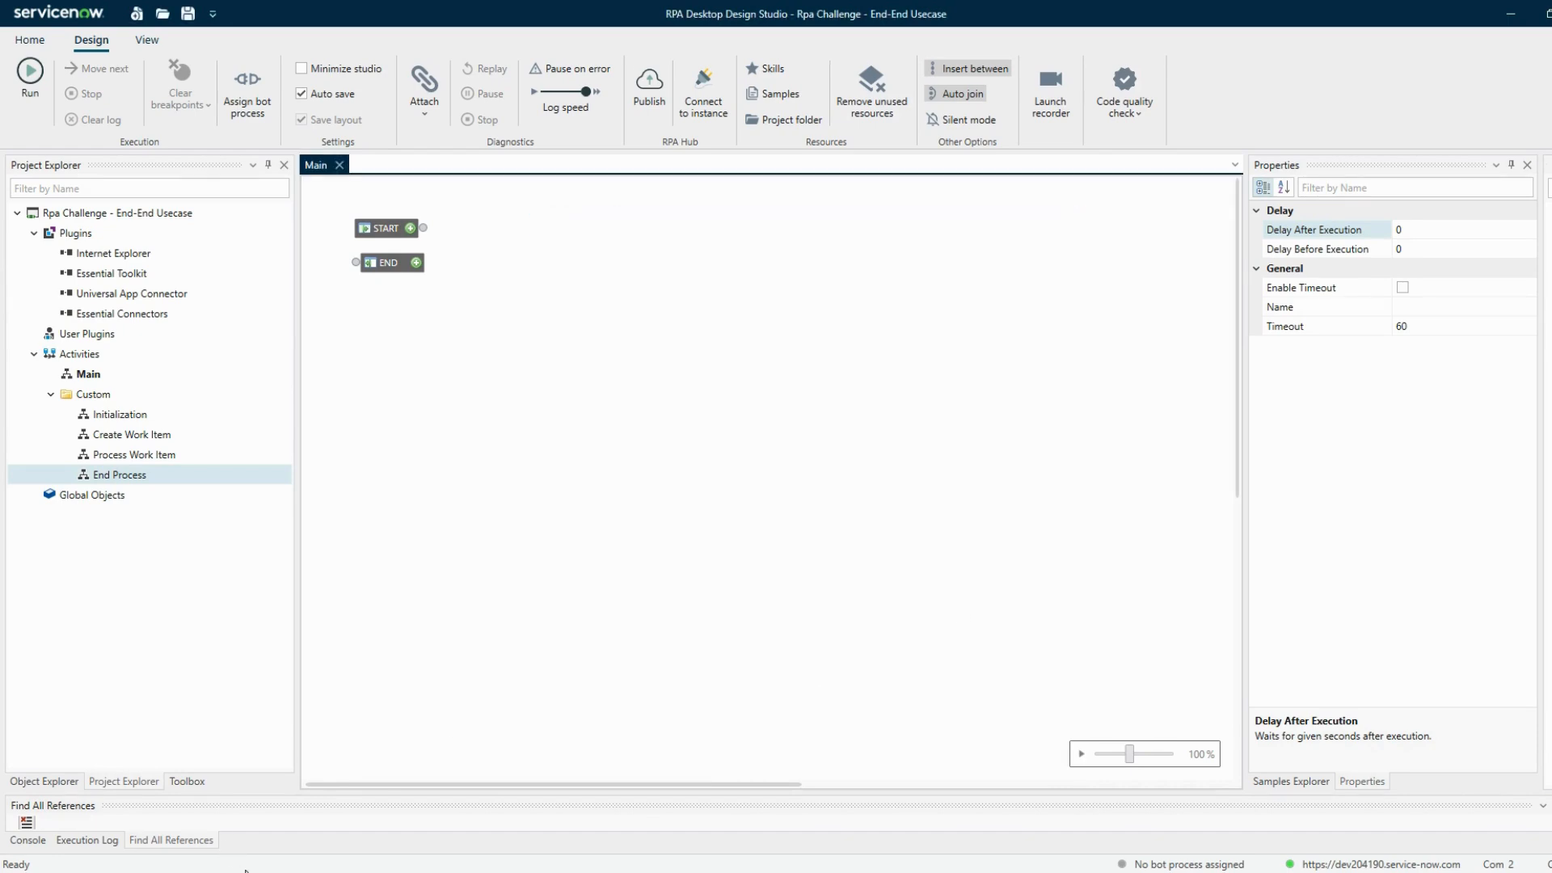
Switch to RPA Hub, refresh the packages list, and examine the Rpa Challenge - End-End Usecase package's versions and code quality result
left_click(246, 871)
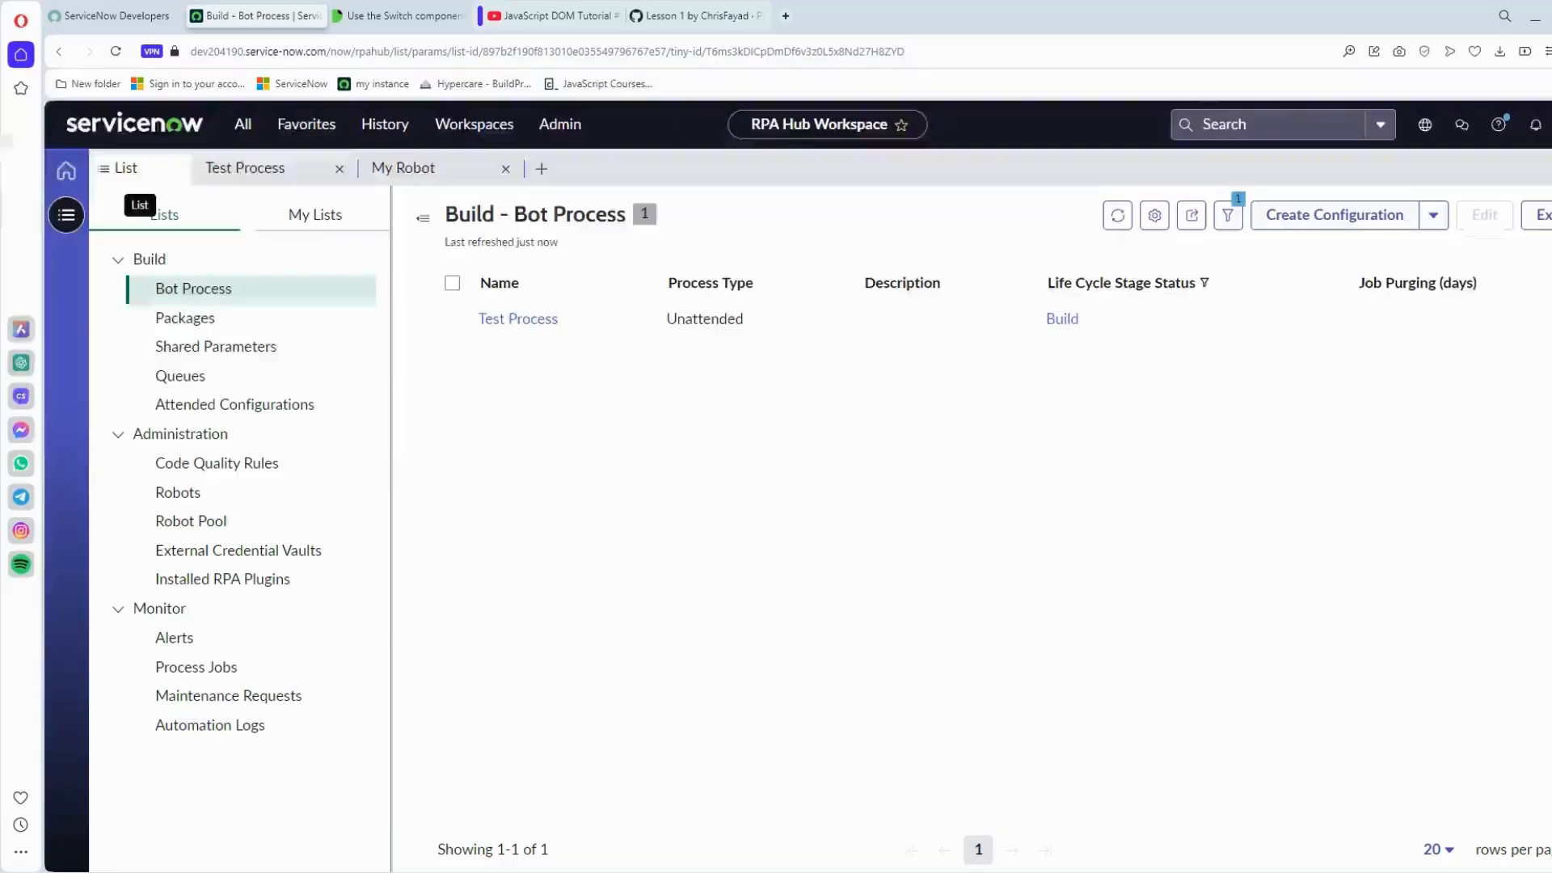
left_click(193, 324)
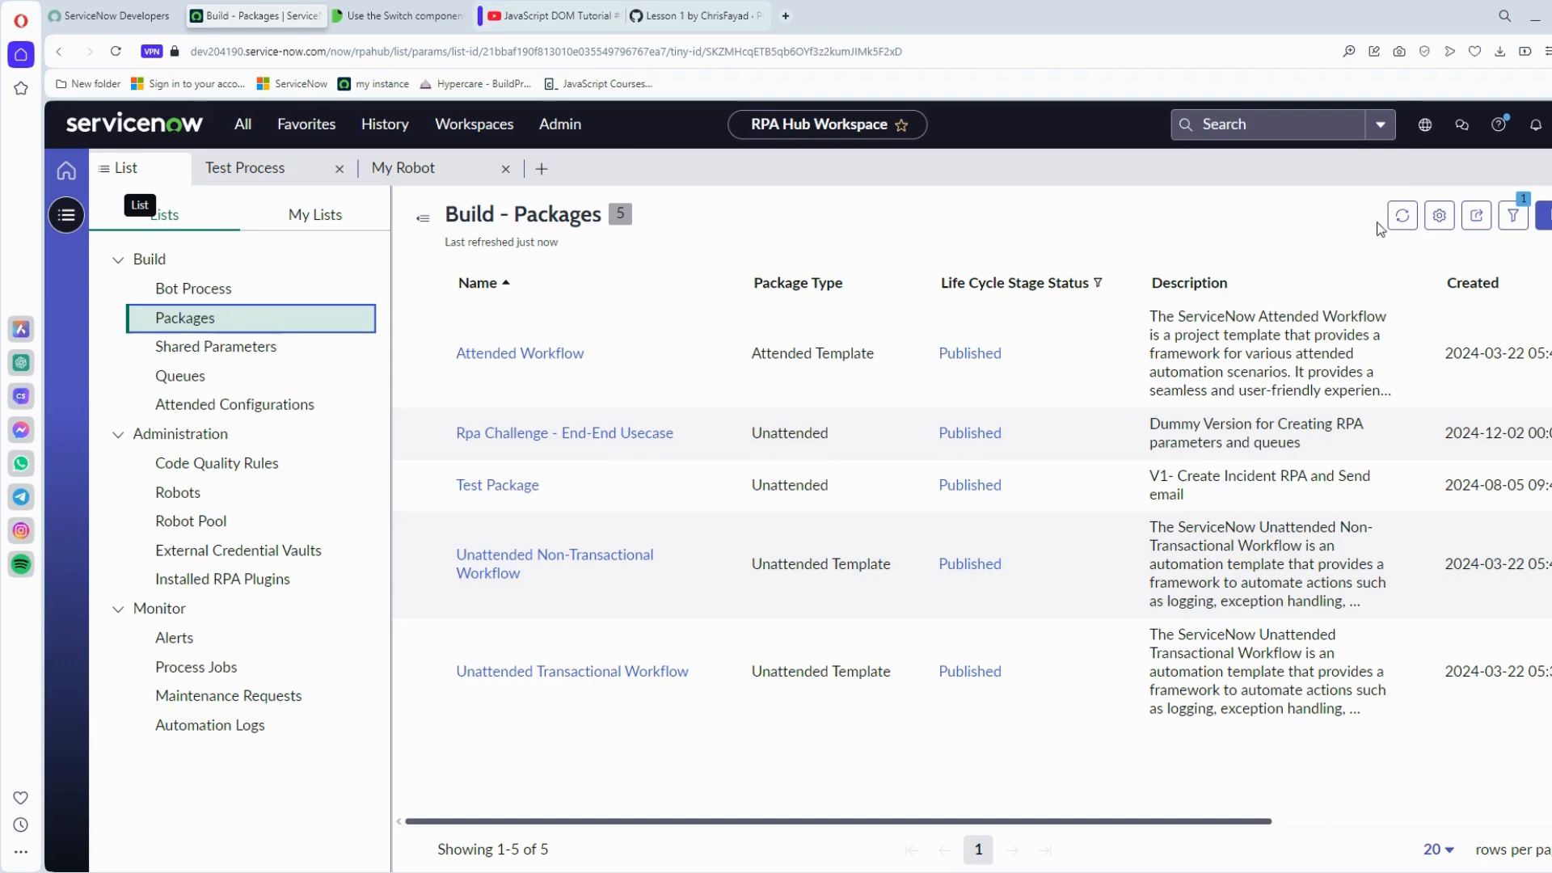
left_click(1403, 215)
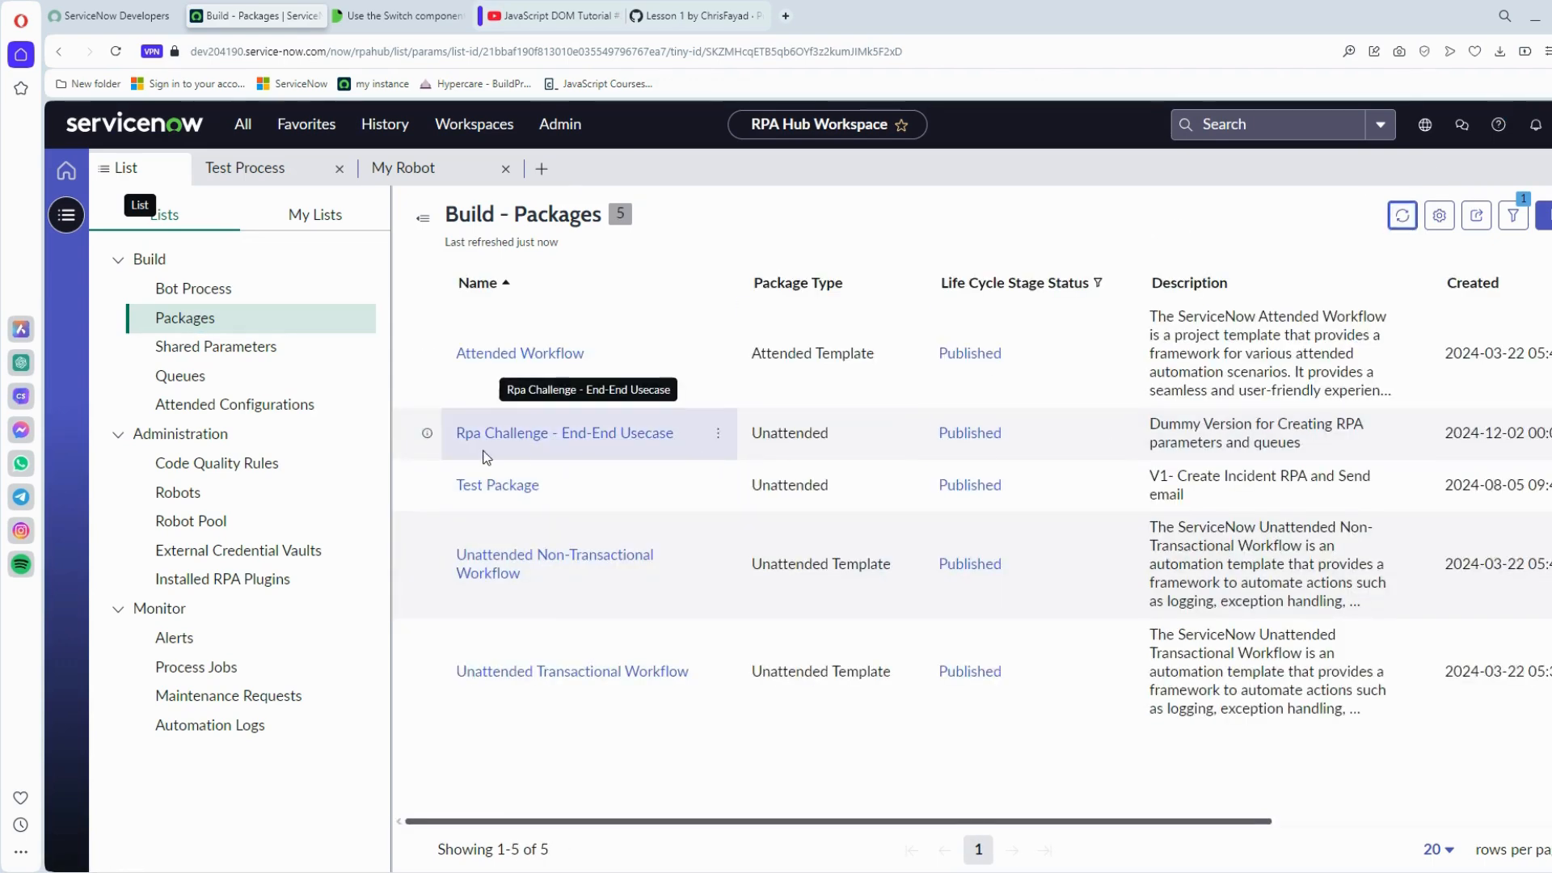
left_click(477, 438)
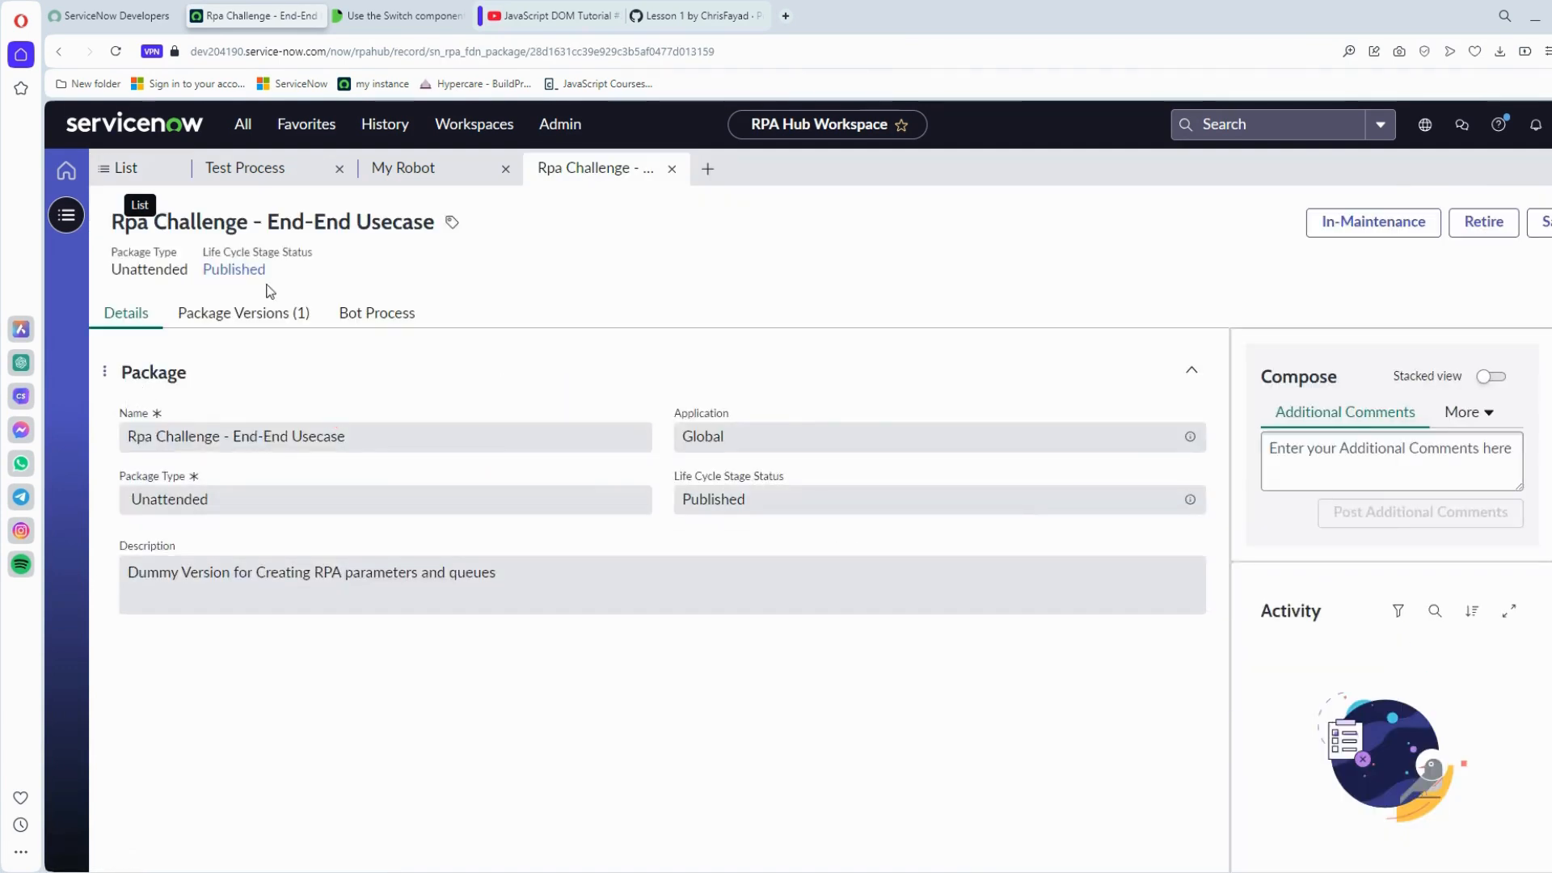
left_click(270, 314)
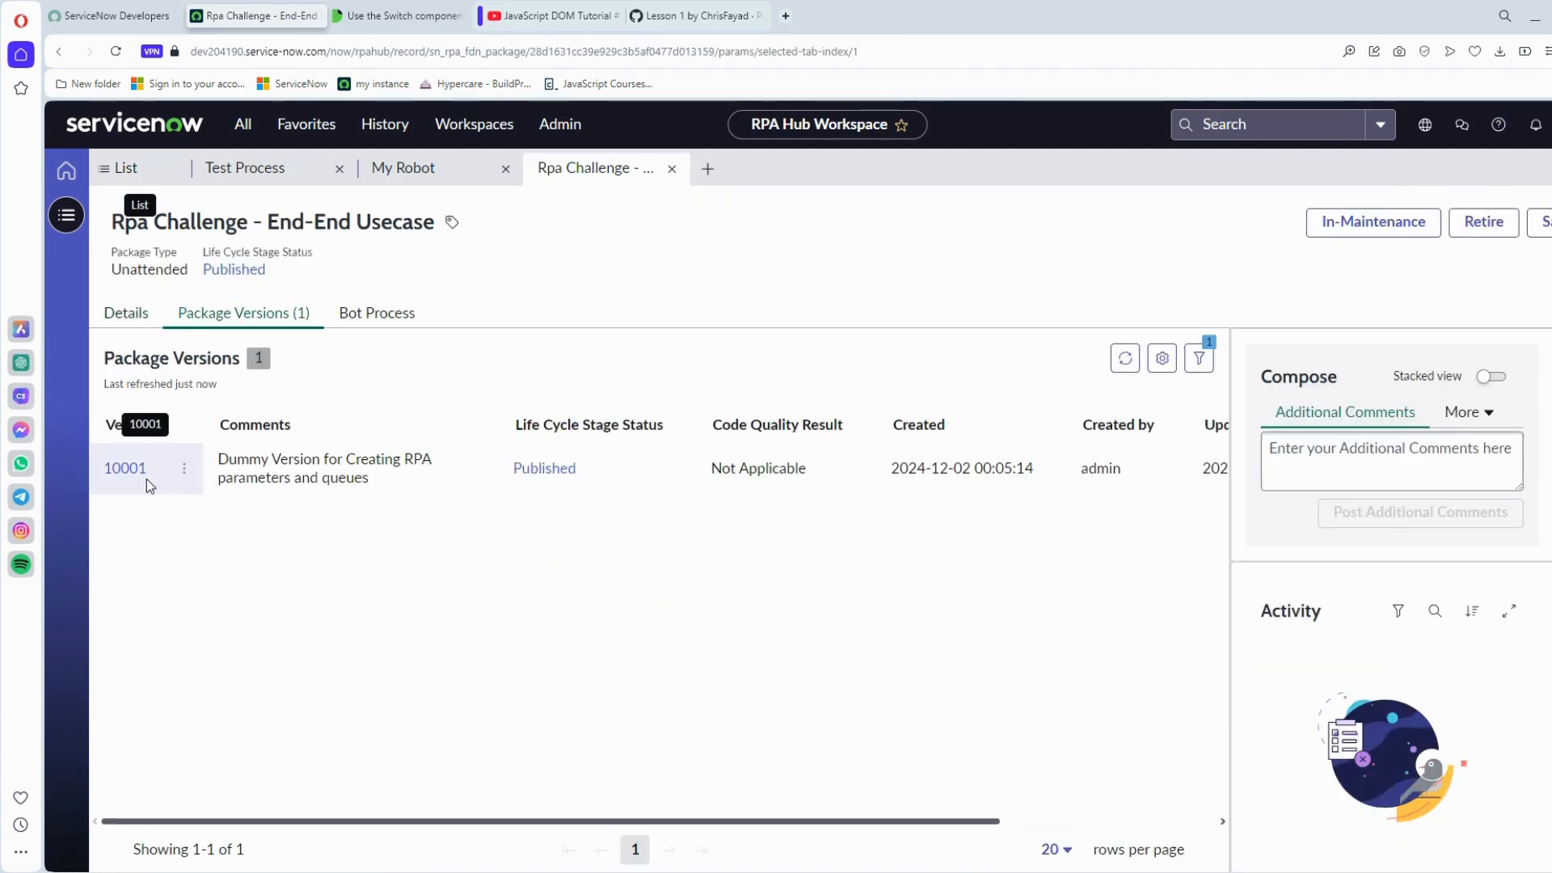
left_click(100, 473)
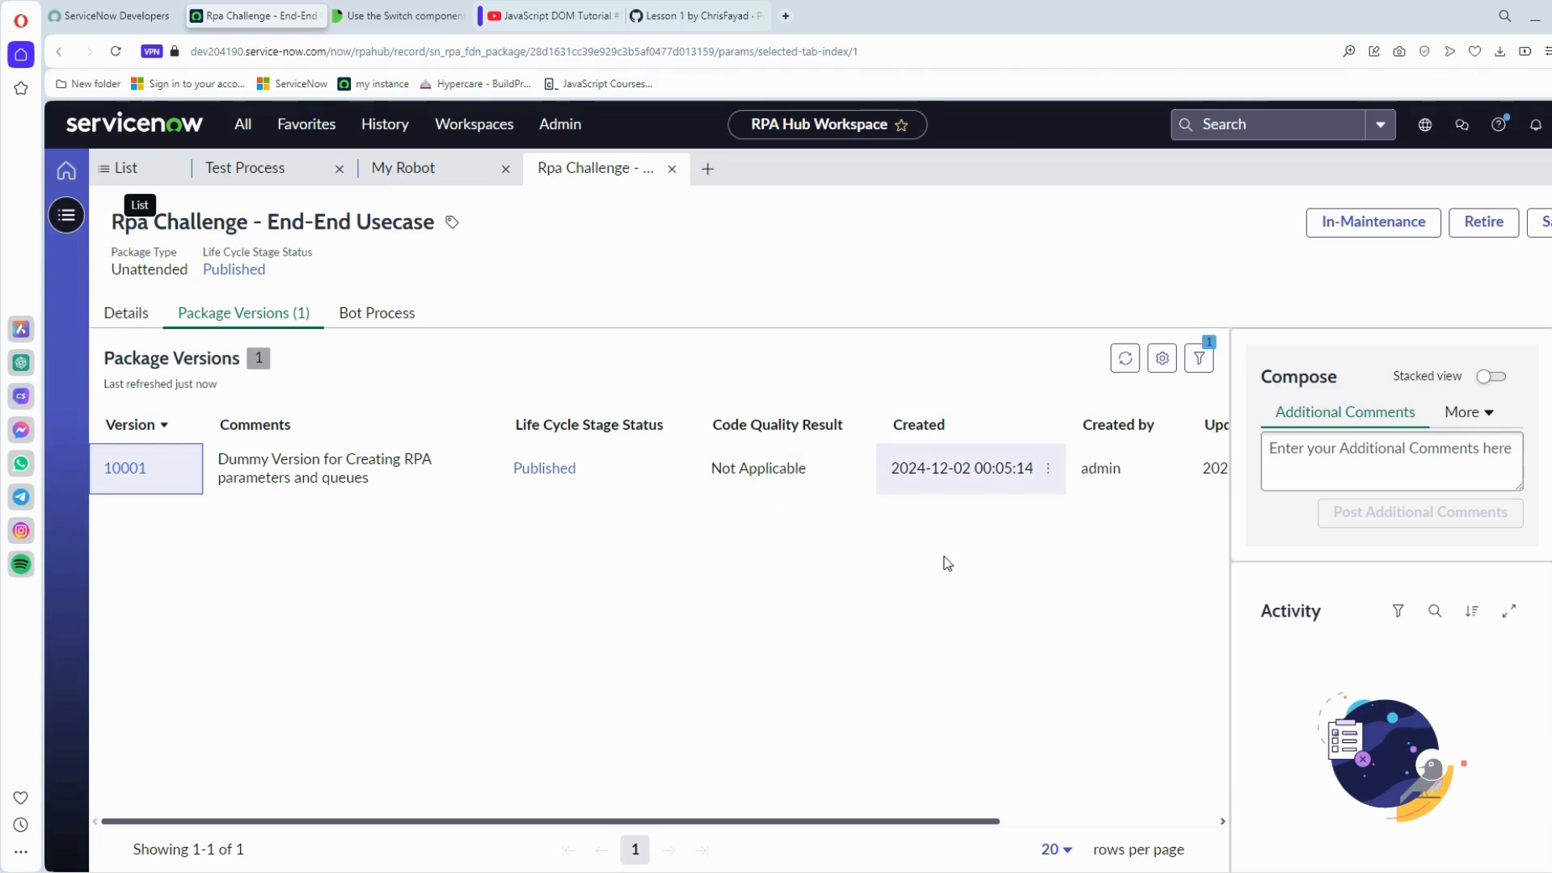
left_click_drag(807, 471, 699, 483)
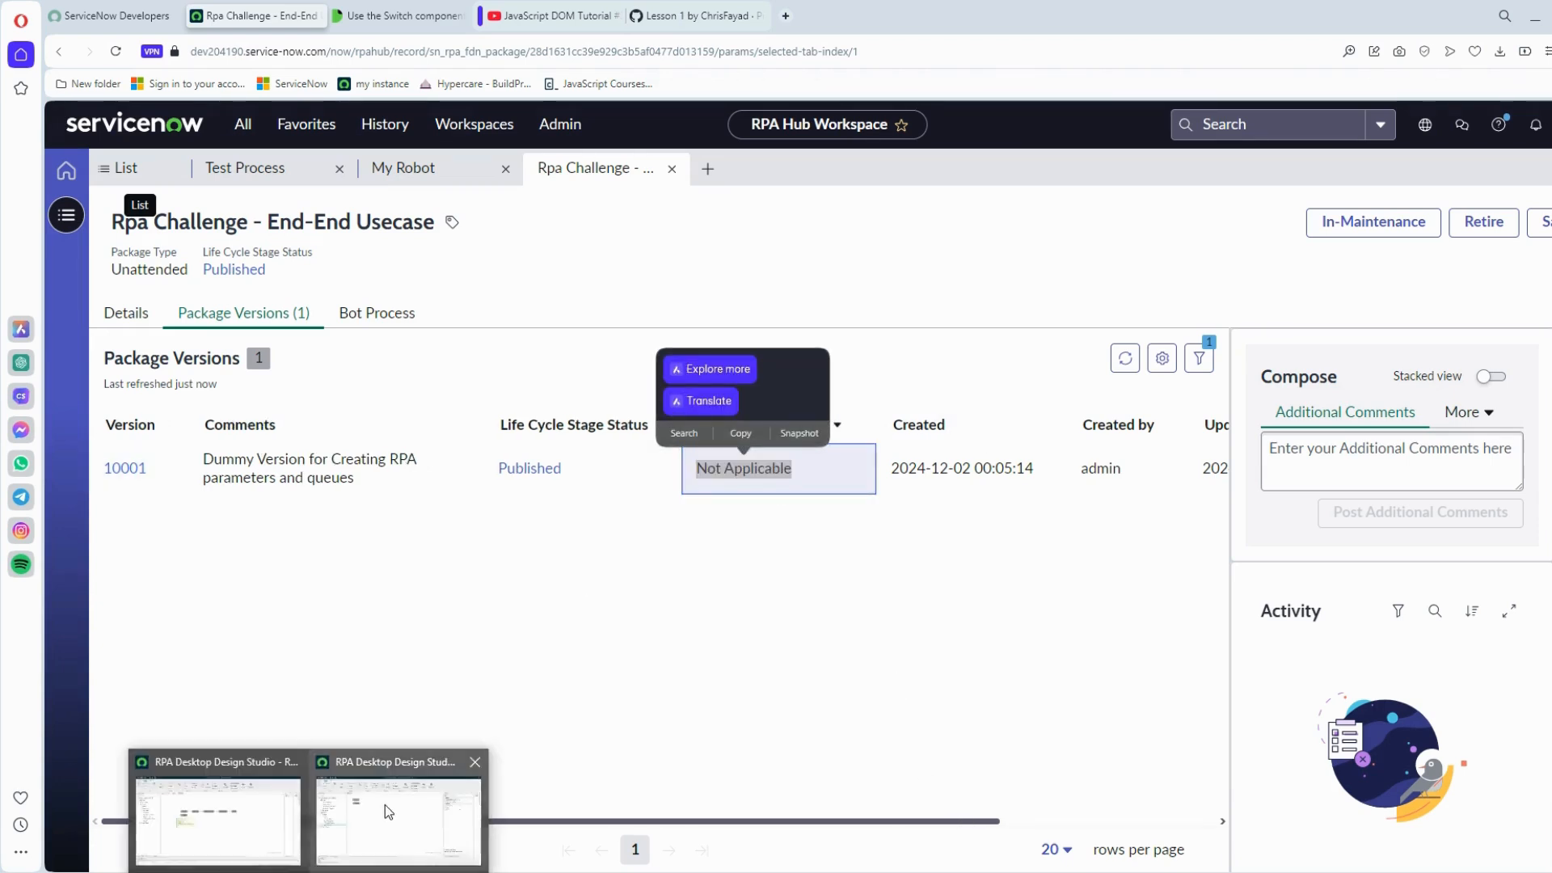
Switch to RPA Desktop Design Studio, launch the code quality check for the project, and return to RPA Hub
left_click(388, 811)
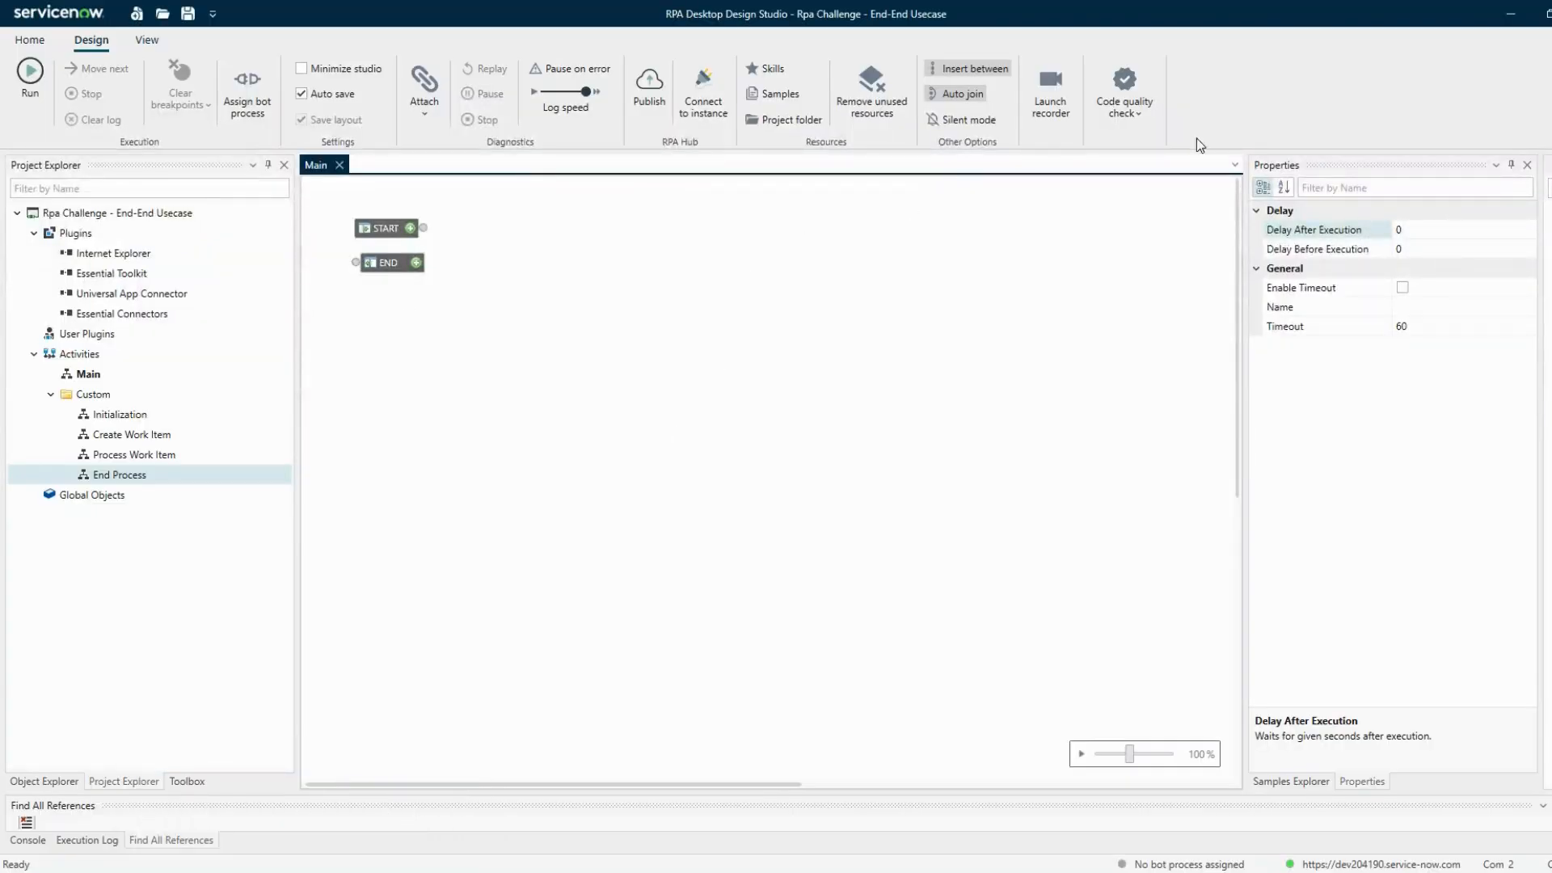
left_click(1125, 86)
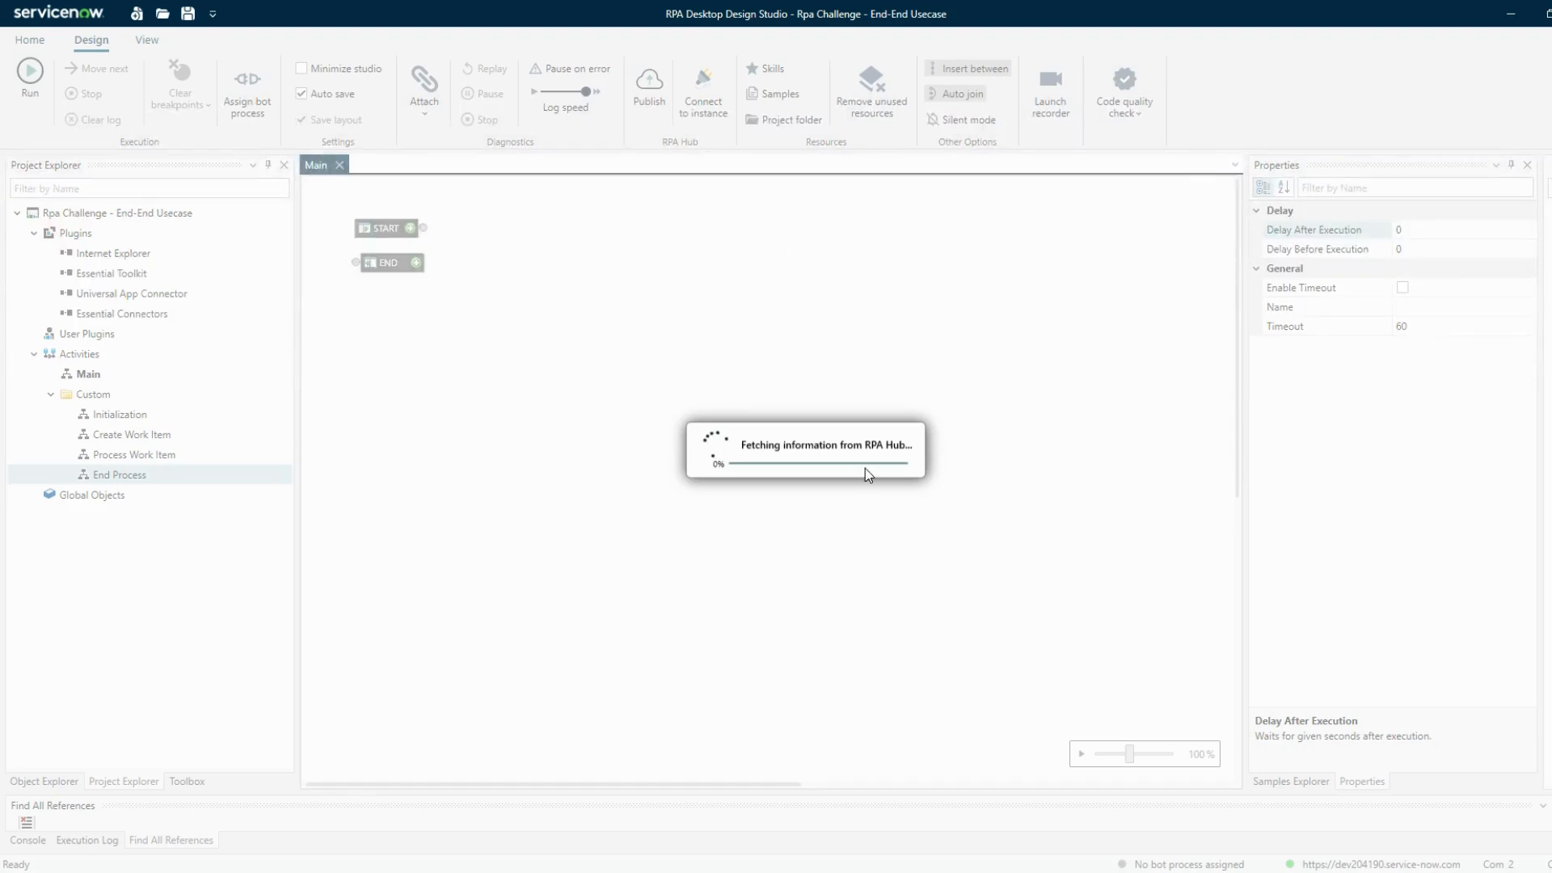
key("alt+Tab")
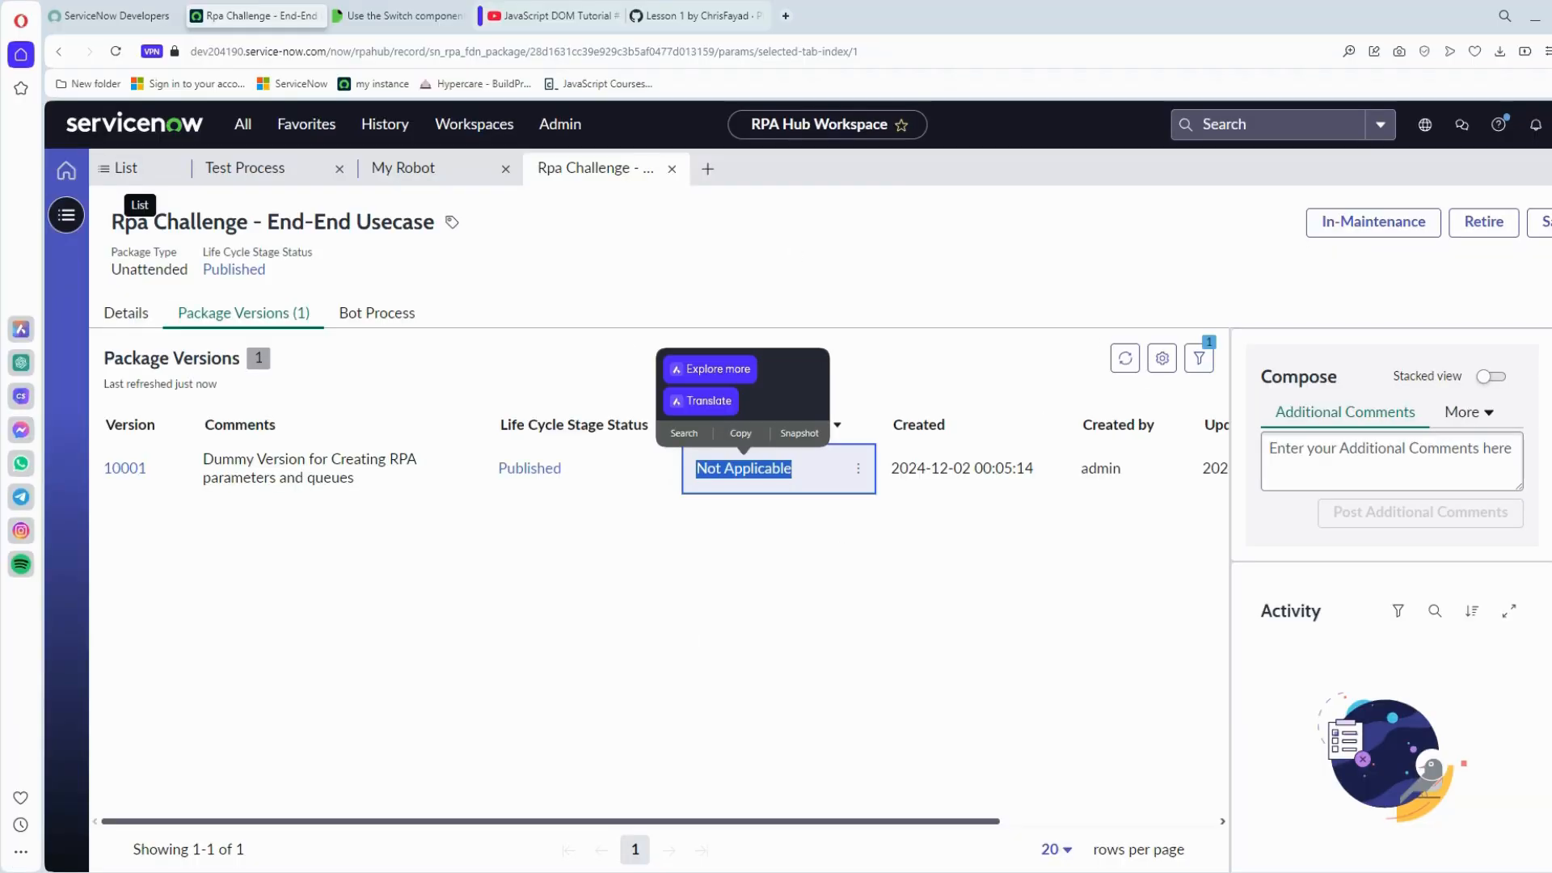
Start a new bot process configuration from the Bot Process list and close the Test Process and My Robot records
left_click(812, 554)
left_click(125, 168)
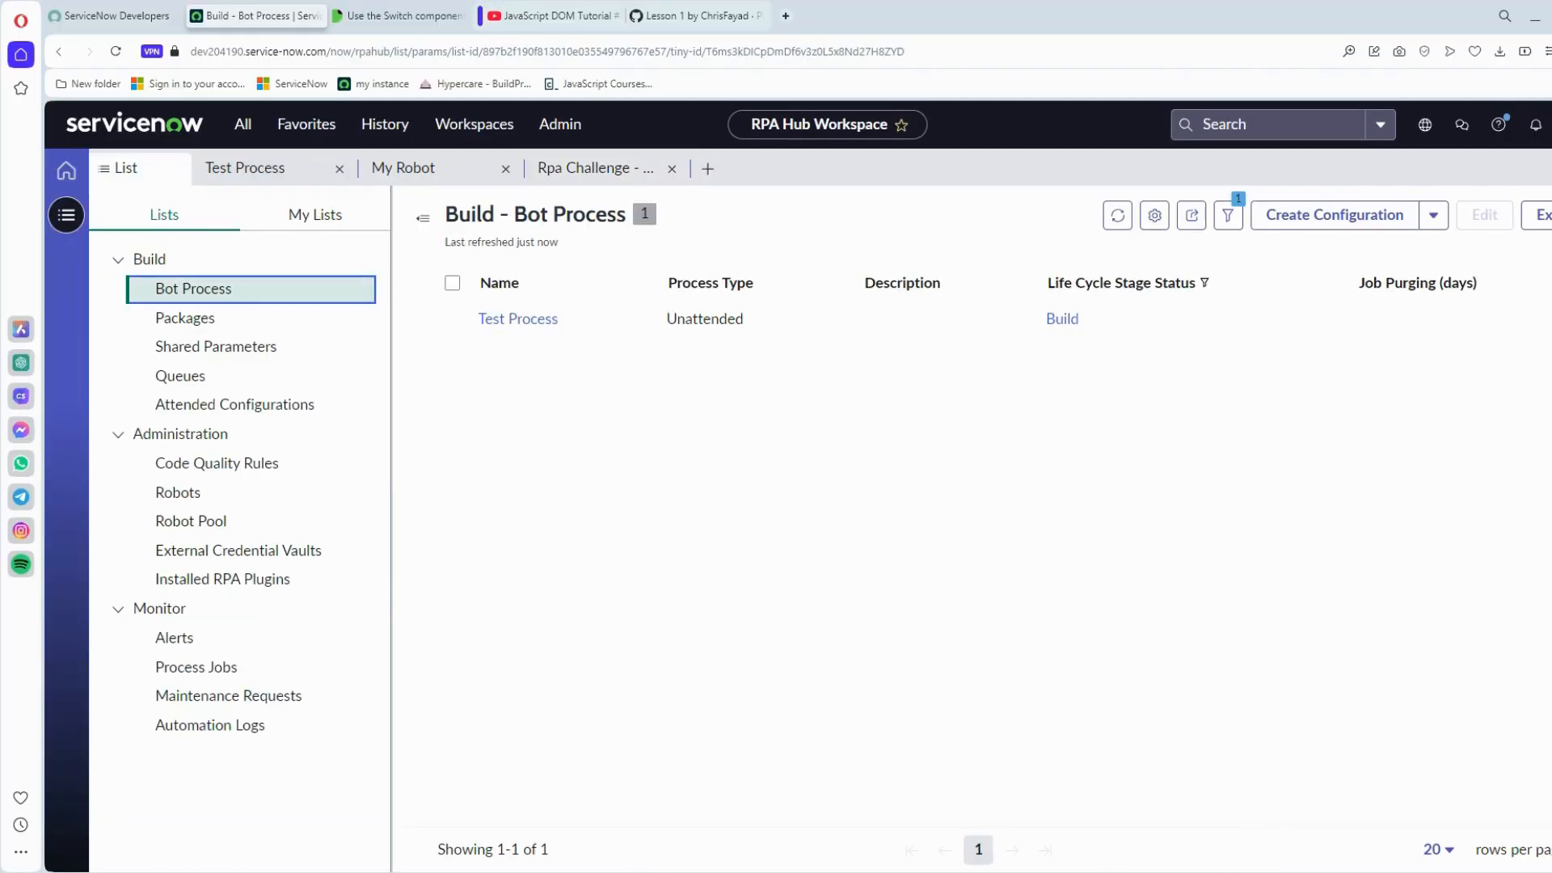
left_click(1437, 220)
left_click(1438, 220)
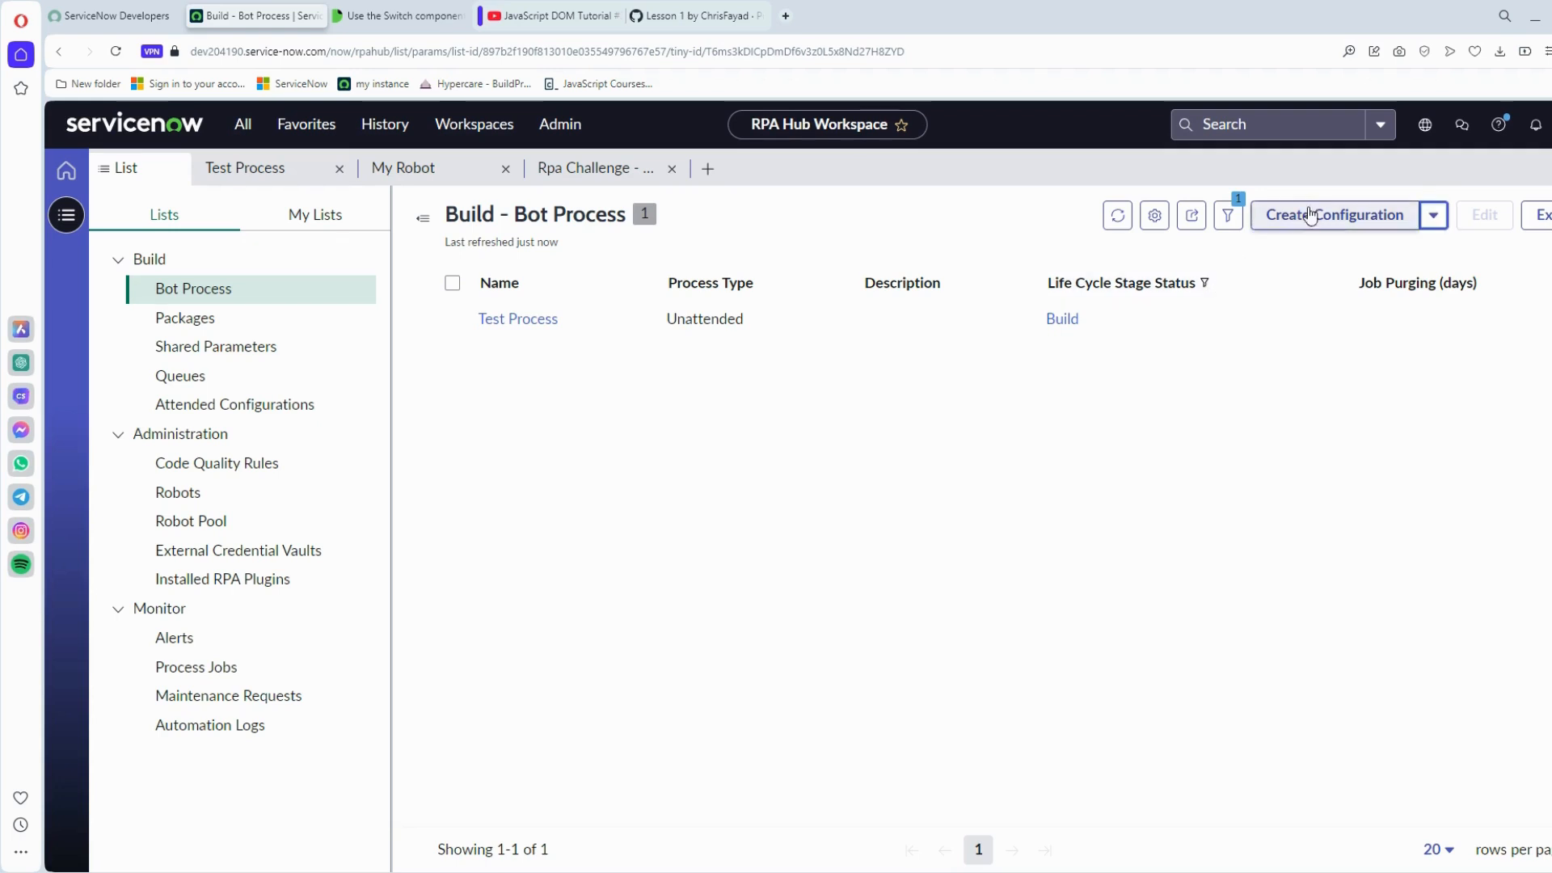
left_click(1330, 219)
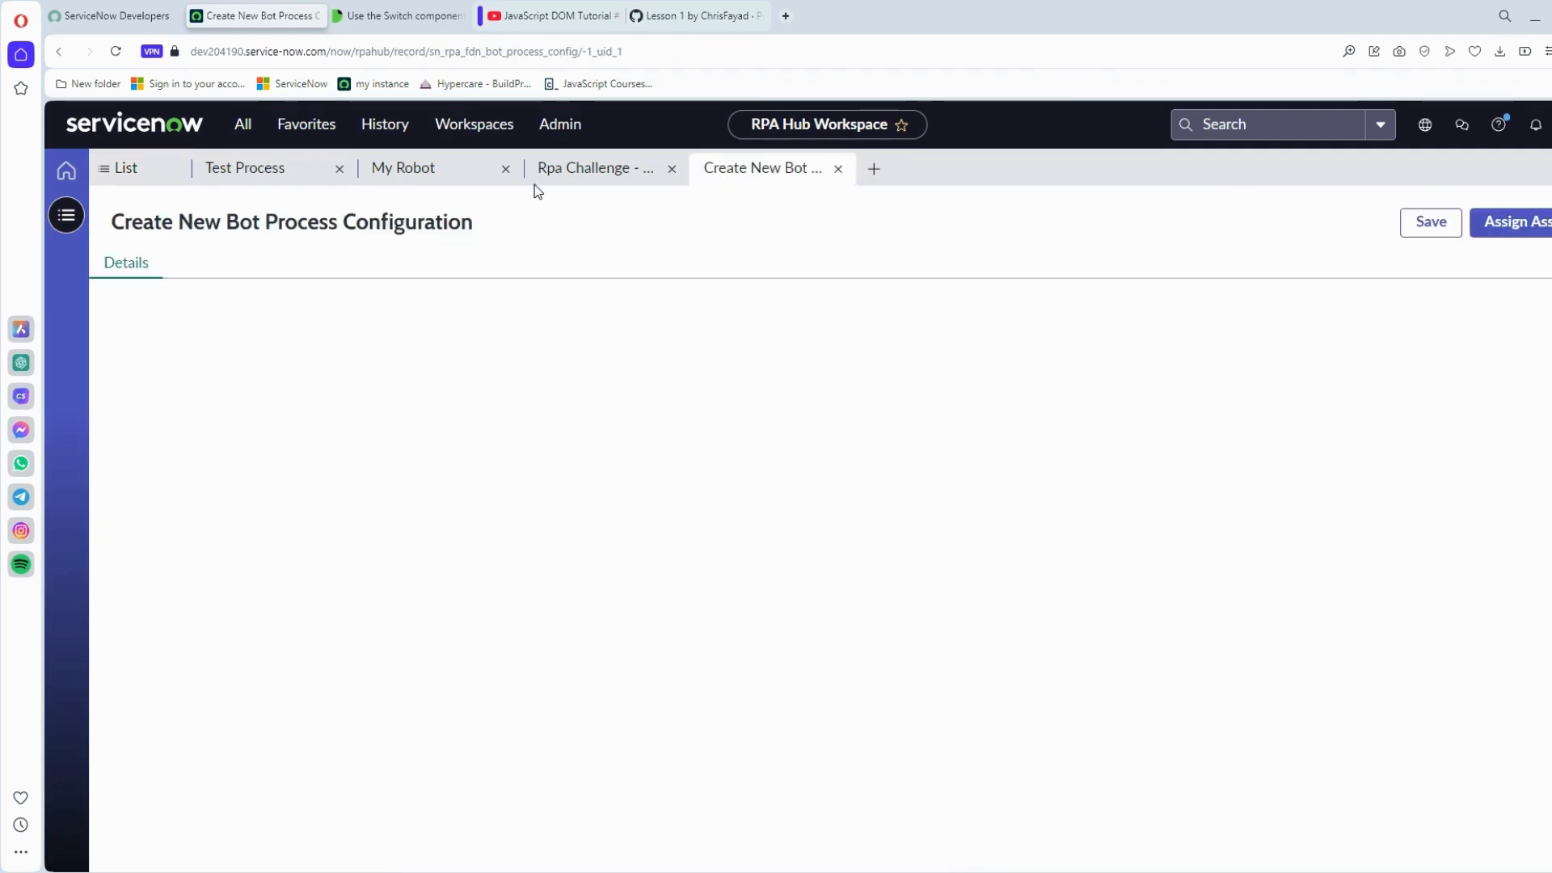
left_click(339, 169)
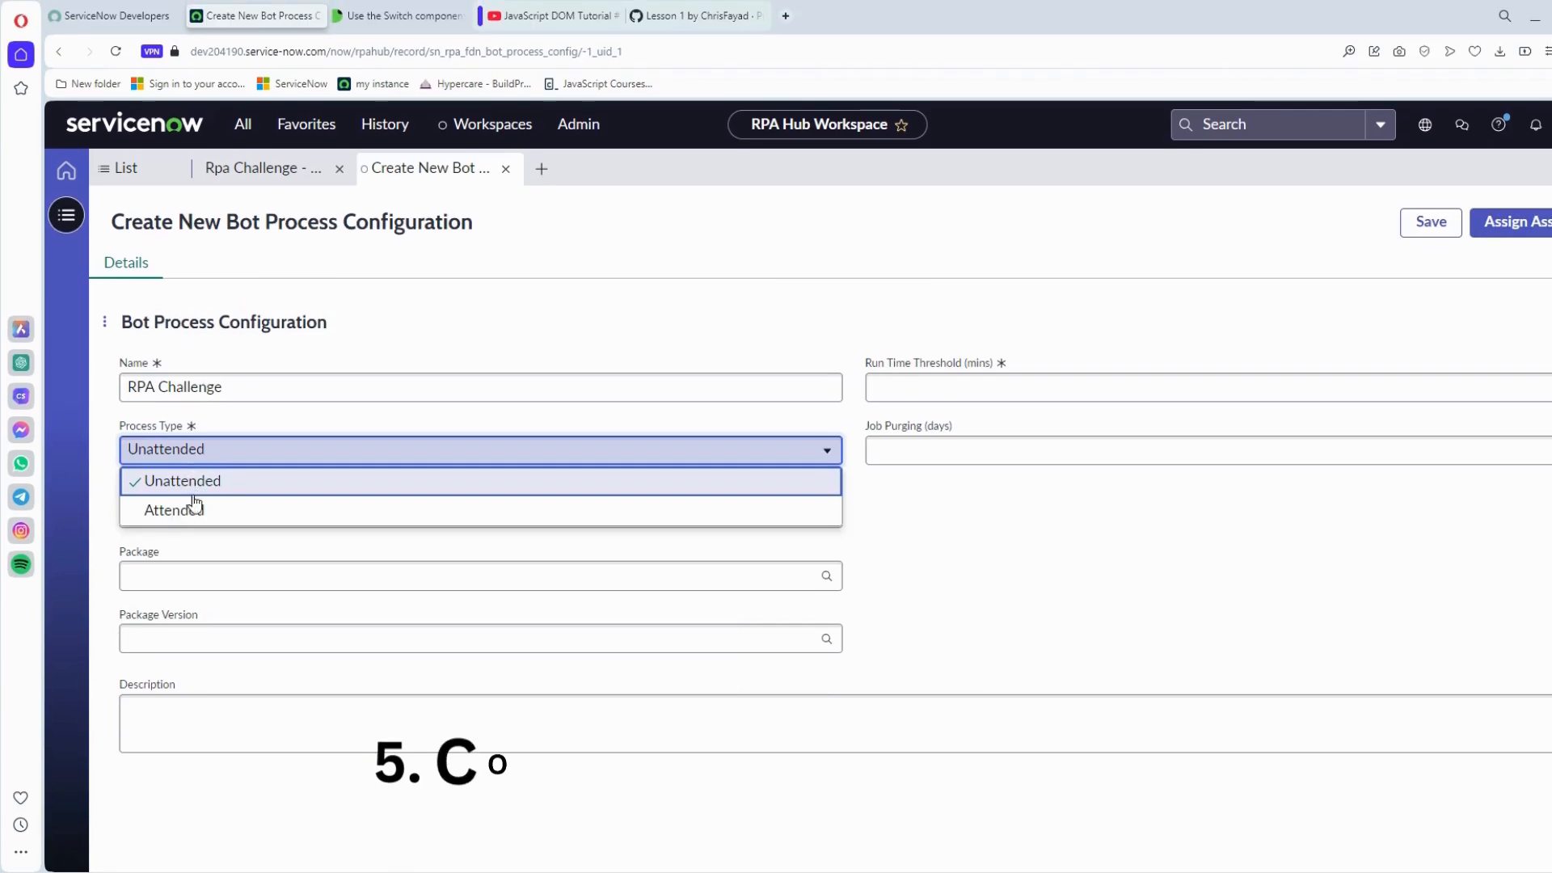
Configure the RPA Challenge bot process as Unattended with package Rpa Challenge - End-End Usecase, version 10001 and description 02-12-2024, and proceed to assigning assets
left_click(184, 482)
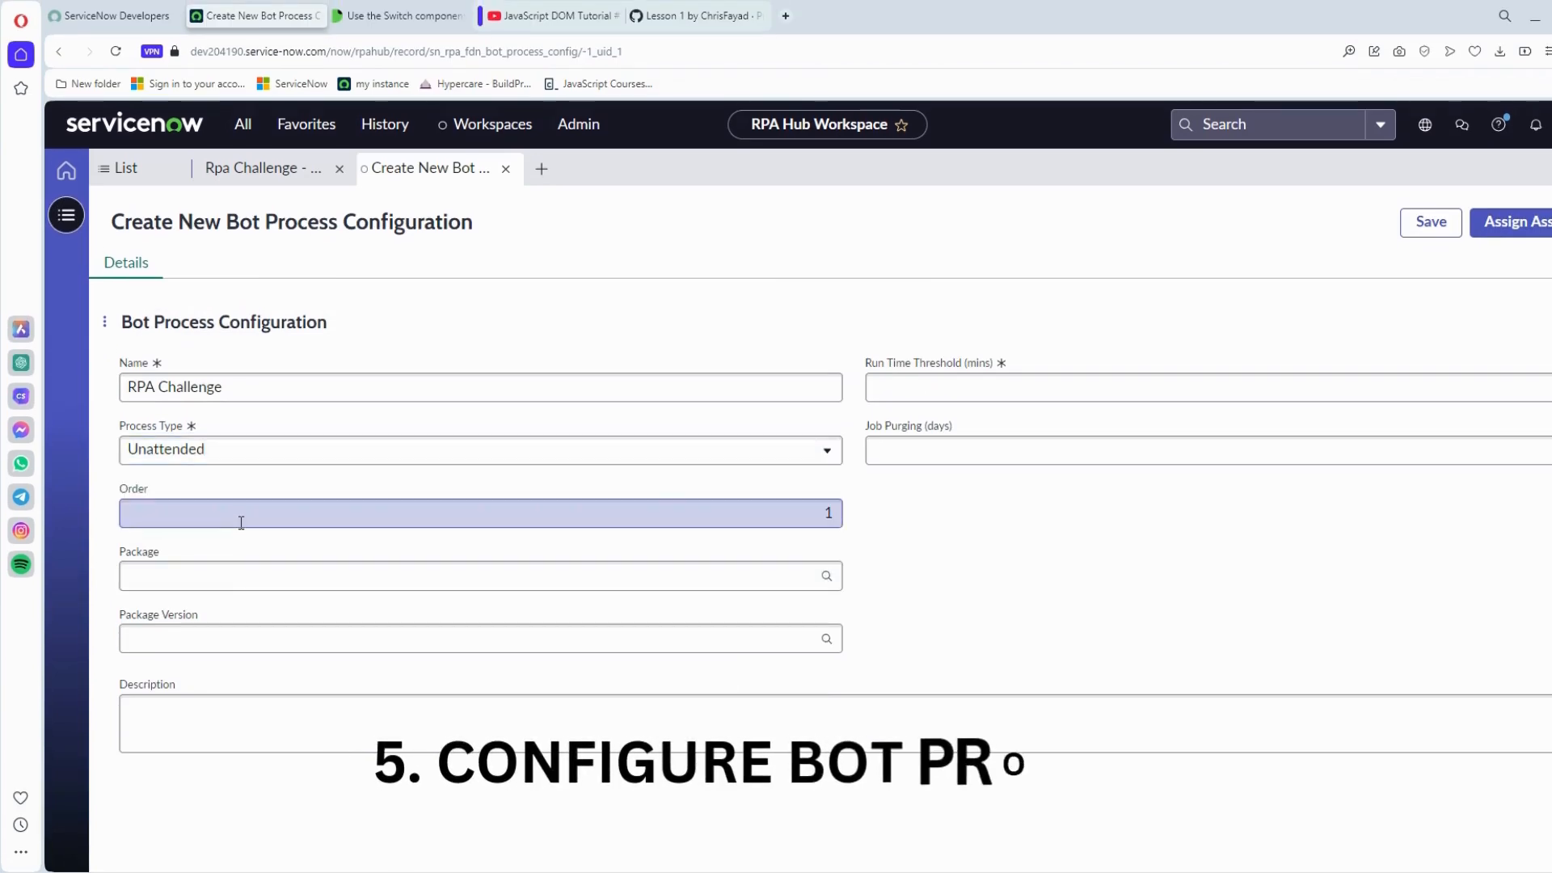
left_click(231, 582)
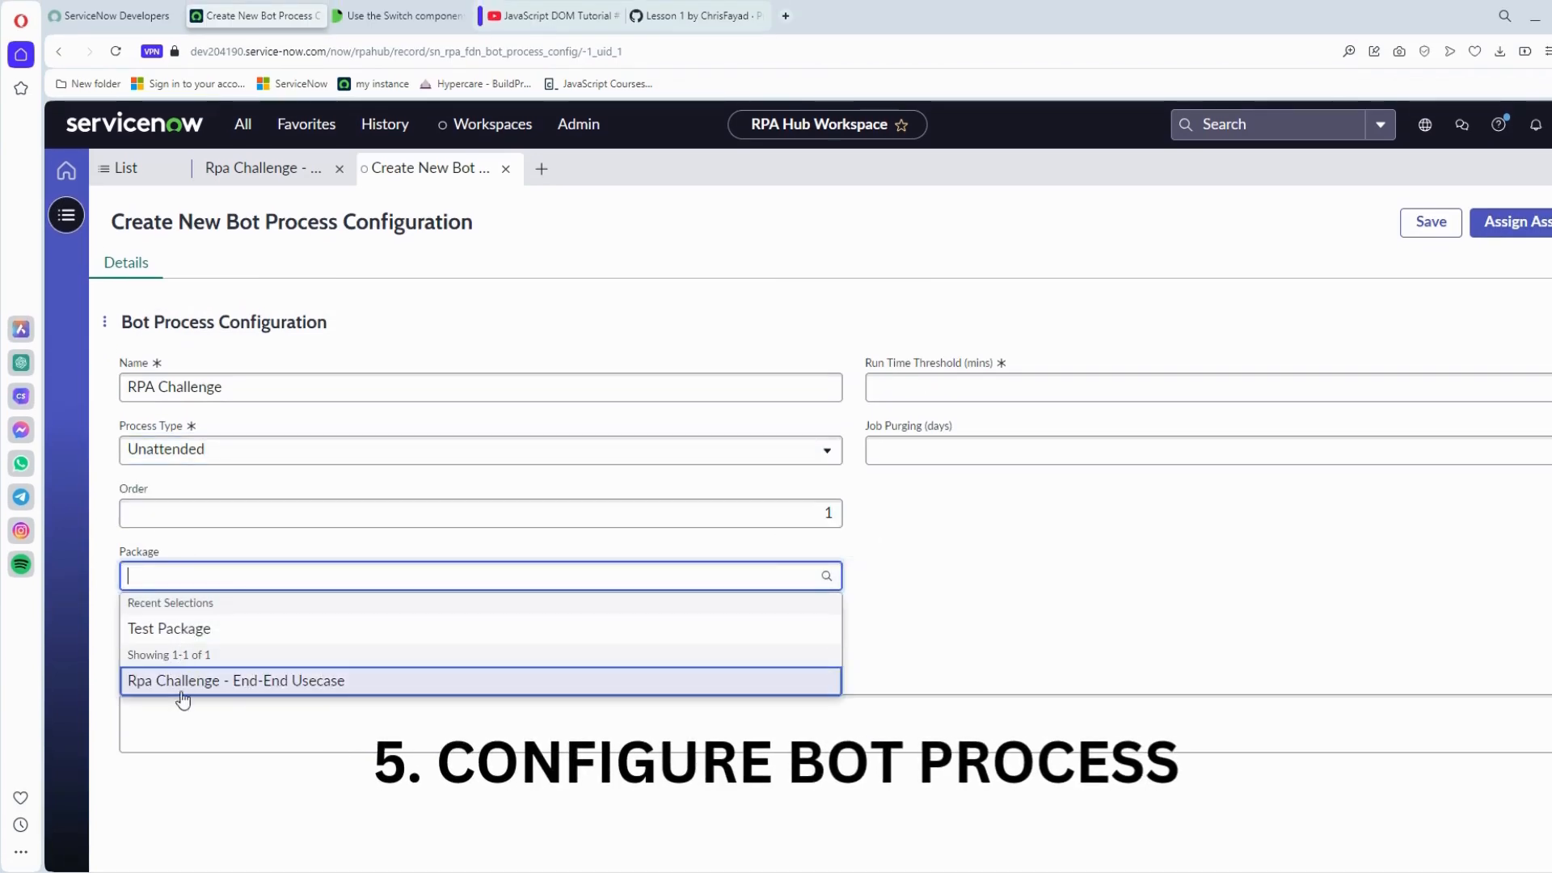
left_click(185, 682)
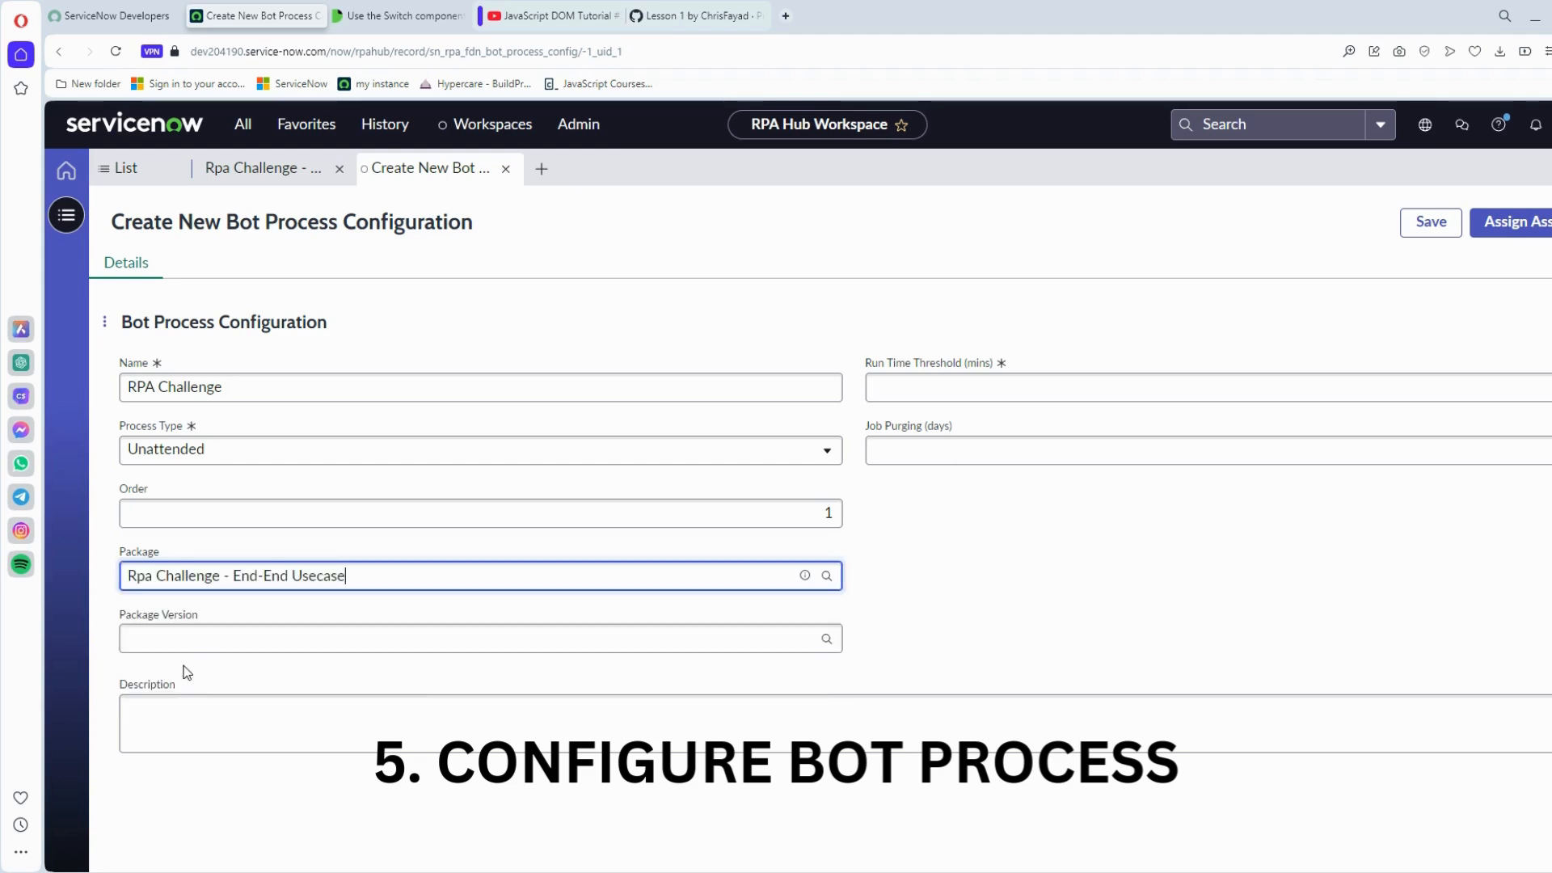
left_click(205, 638)
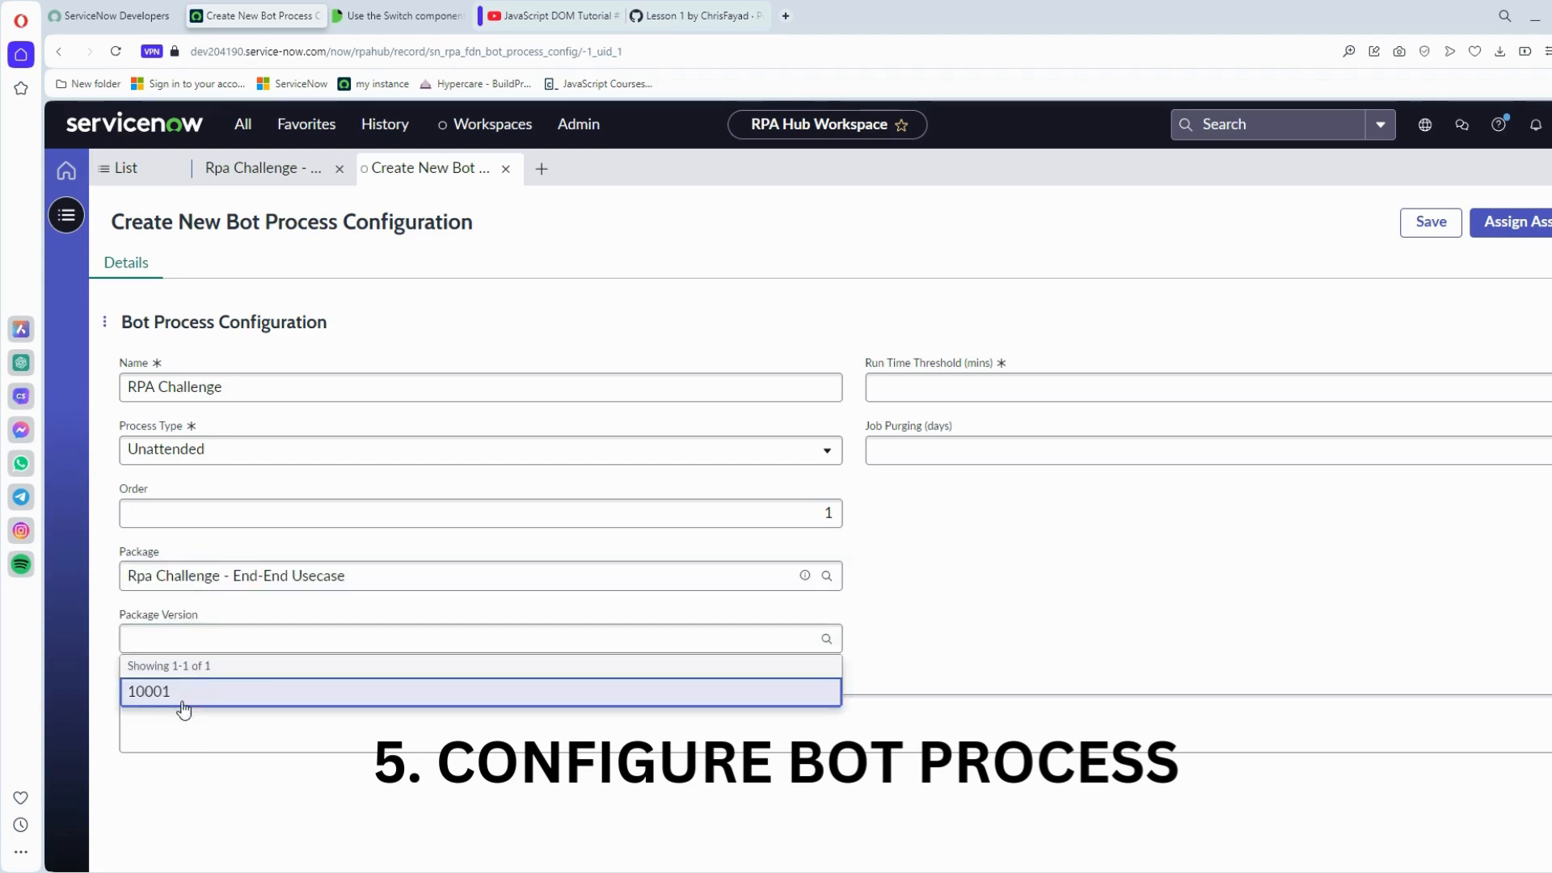
left_click(182, 703)
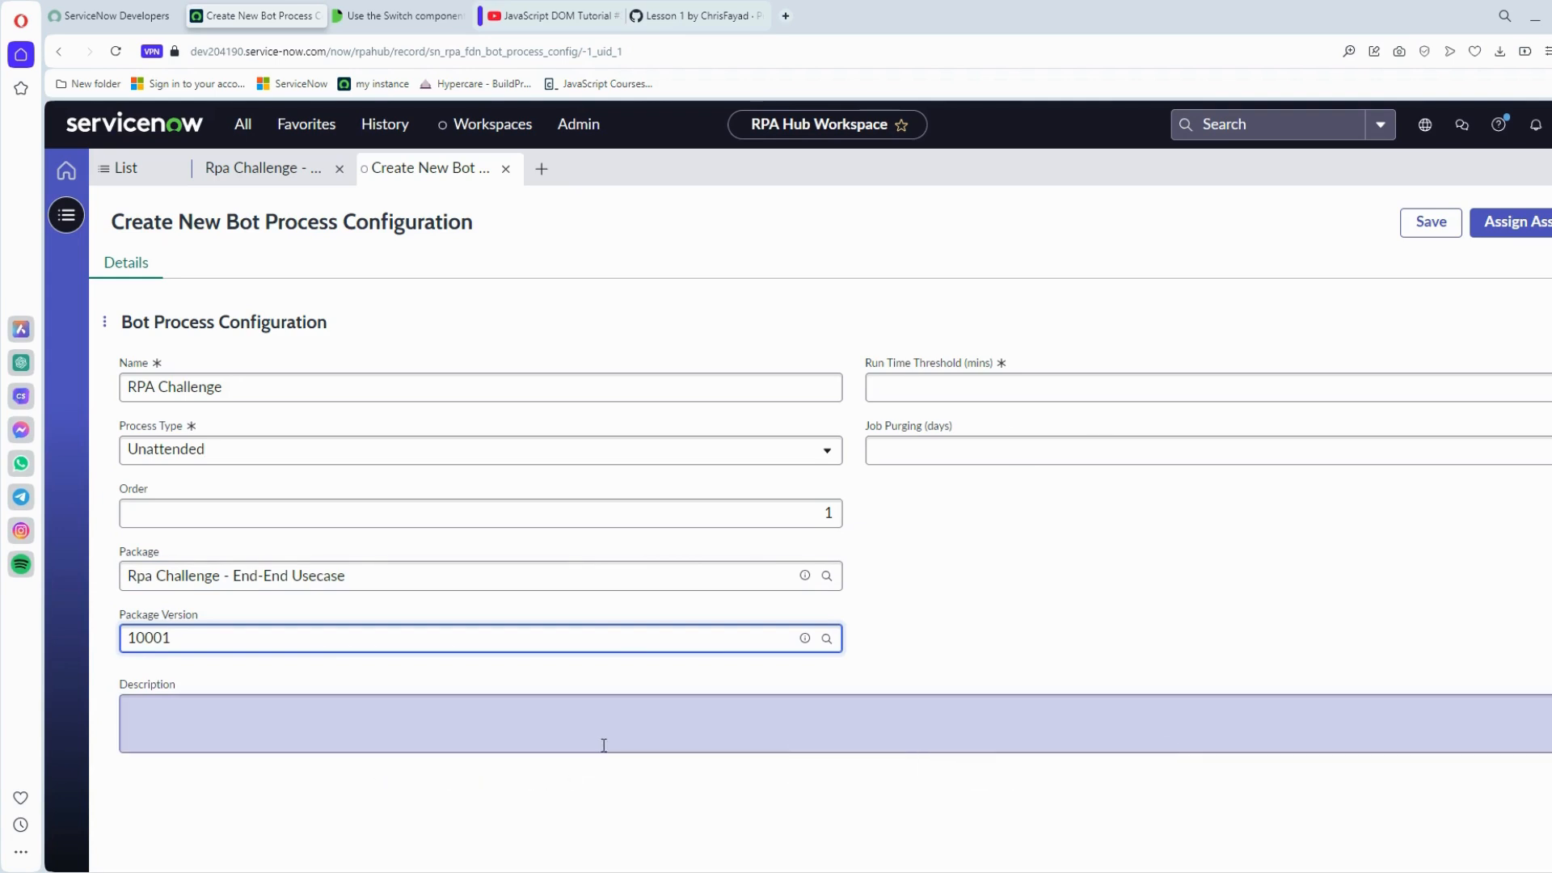
left_click(604, 746)
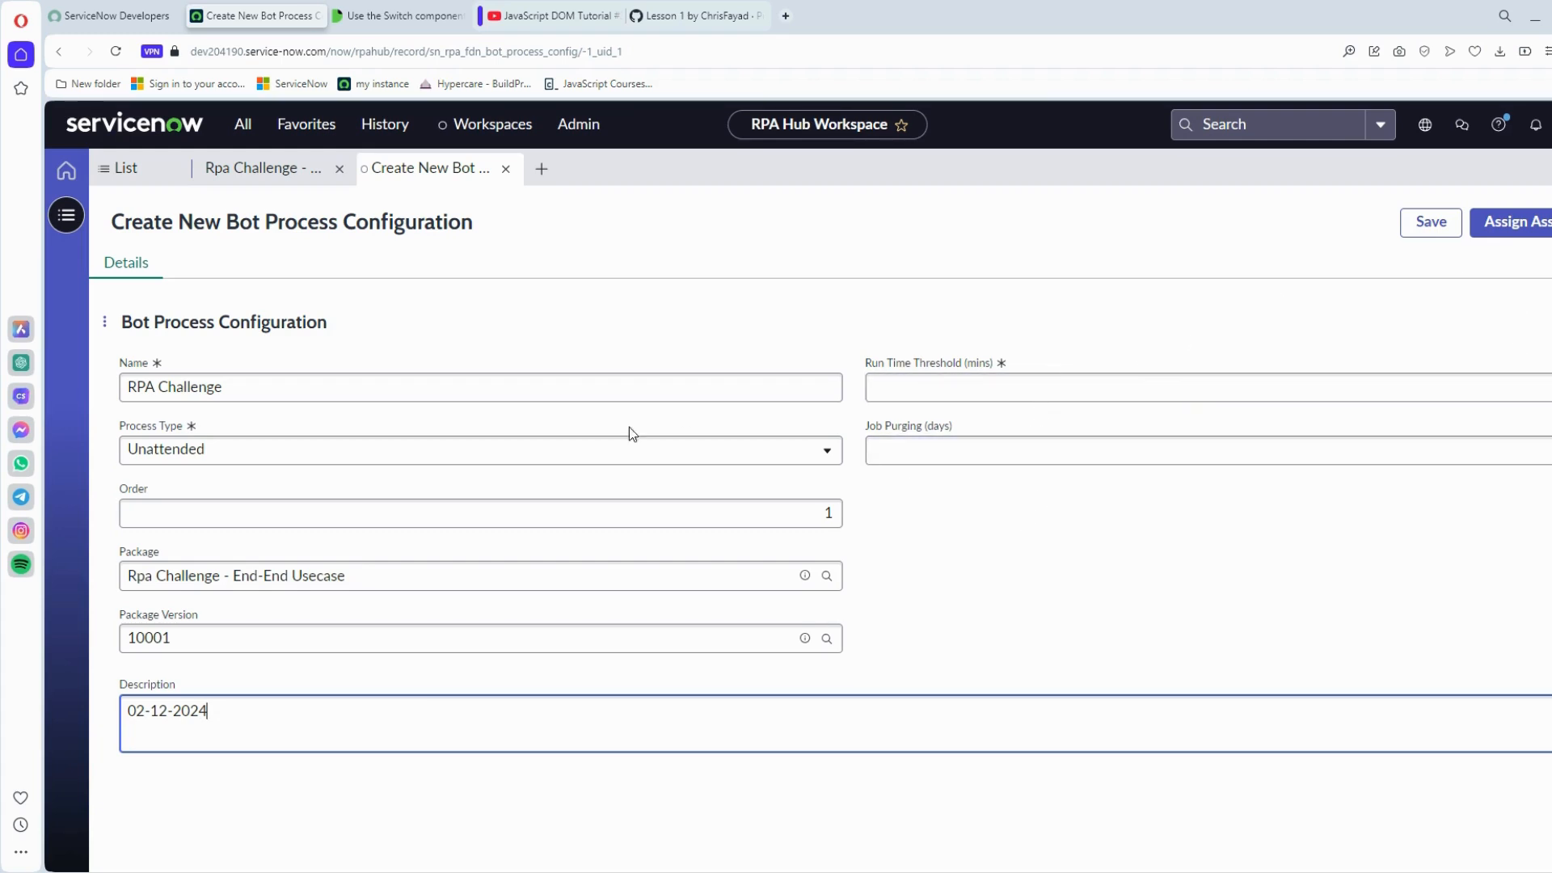
left_click(1526, 231)
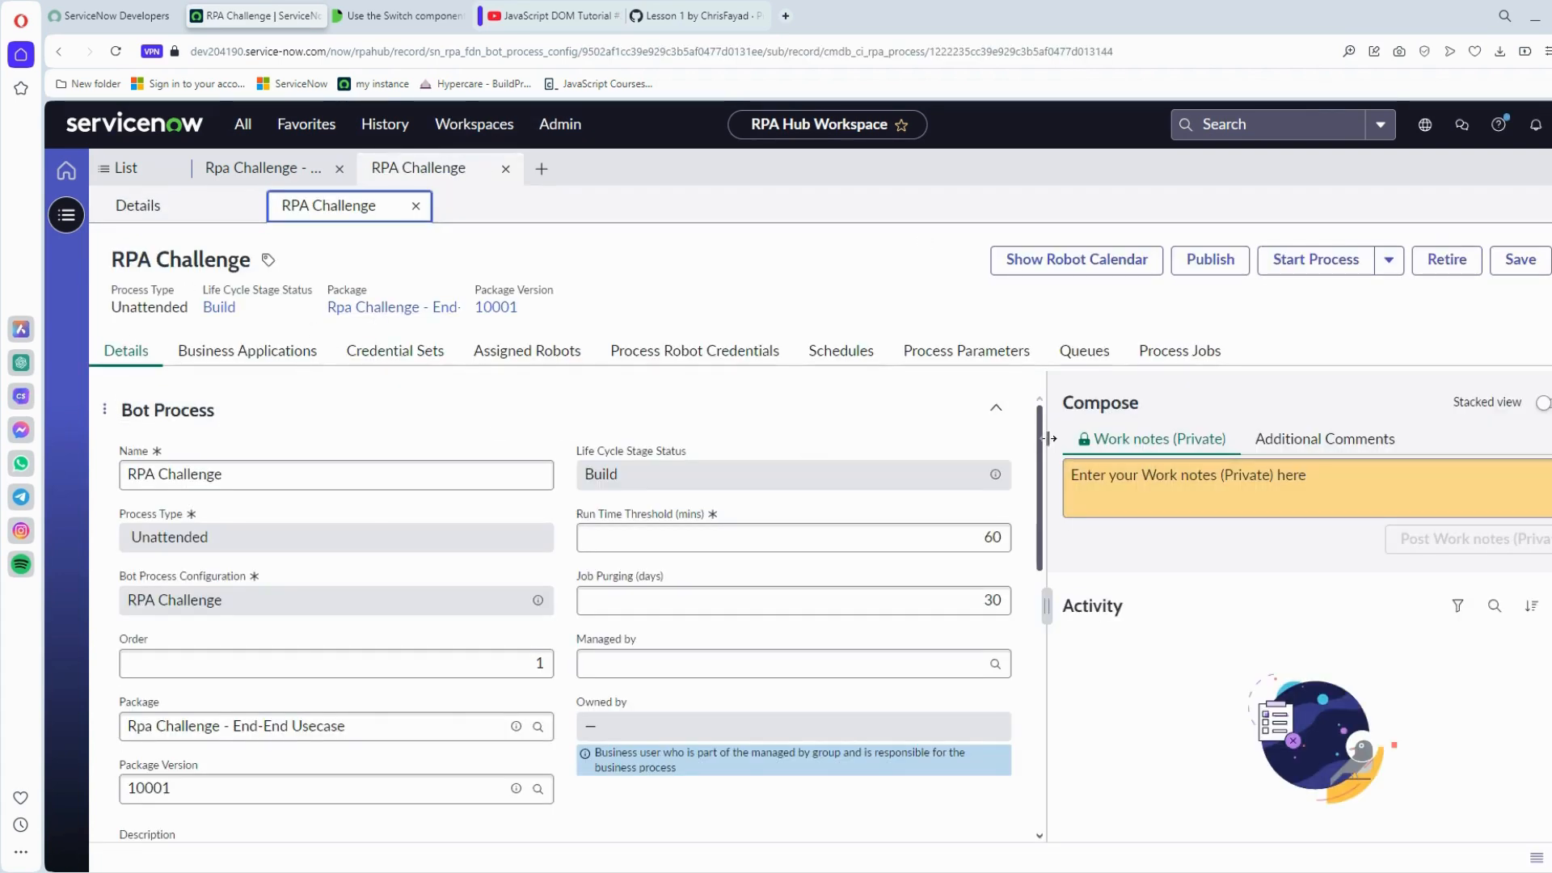
Check the bot process's business applications and start a new process parameter for RPA Challenge
left_click(300, 353)
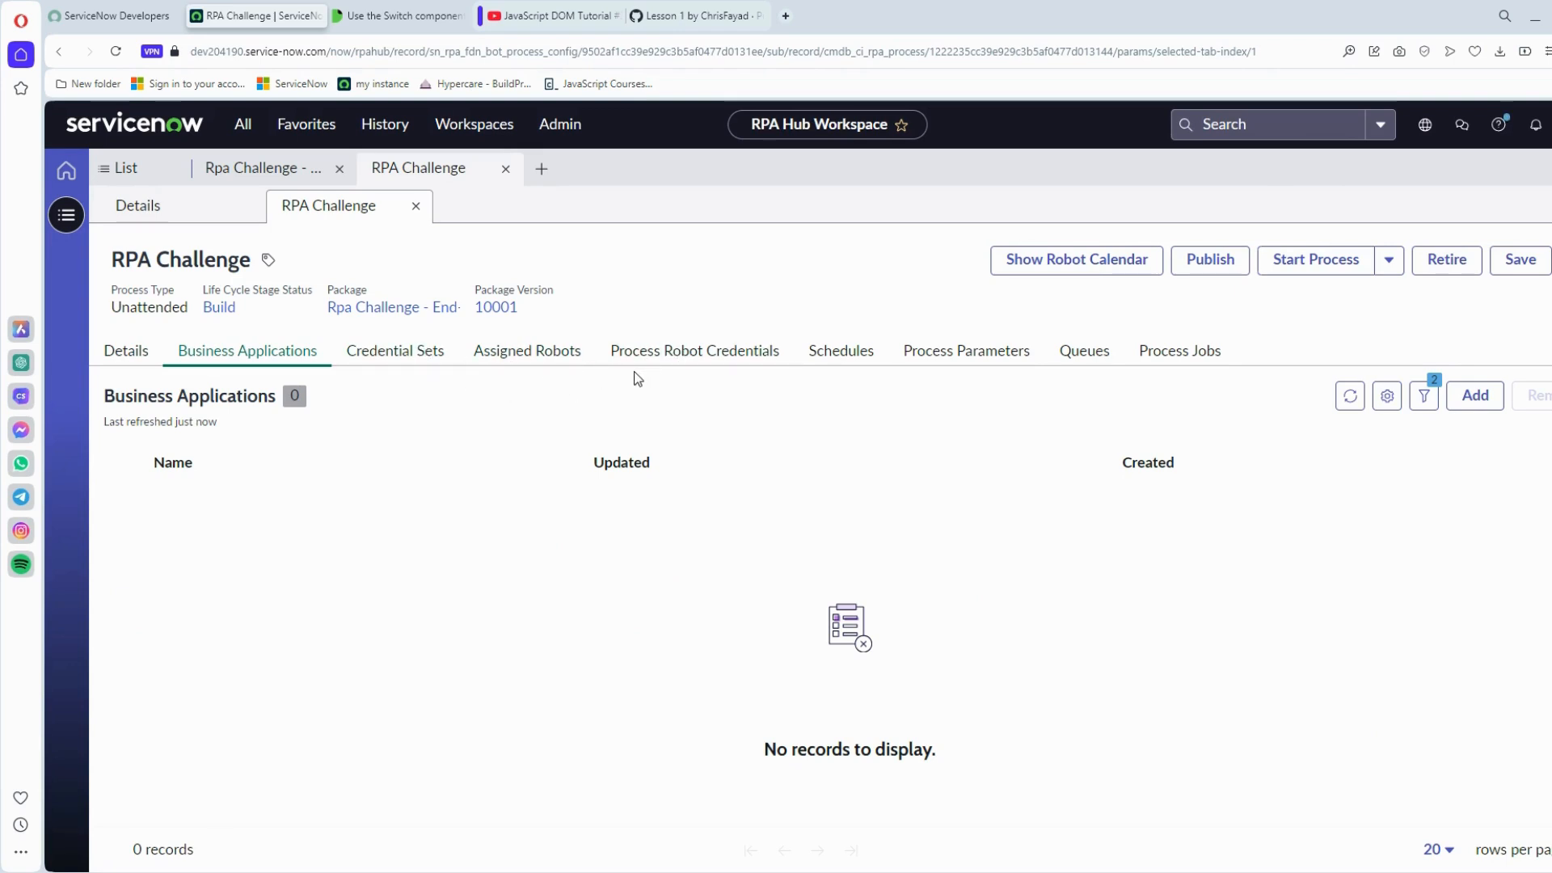
left_click(188, 356)
left_click(148, 356)
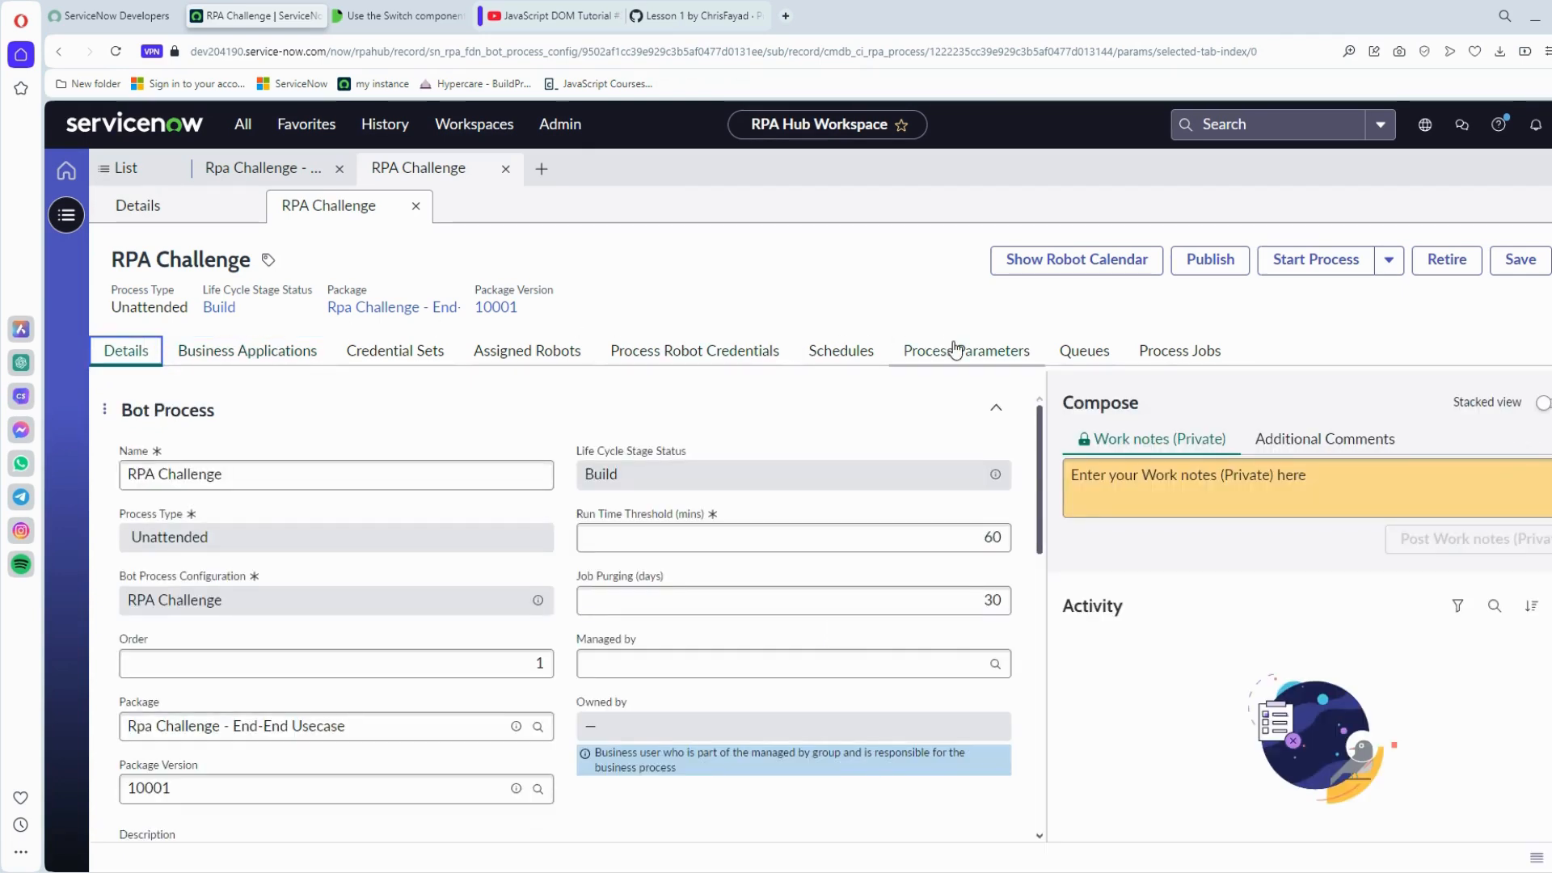
left_click(970, 365)
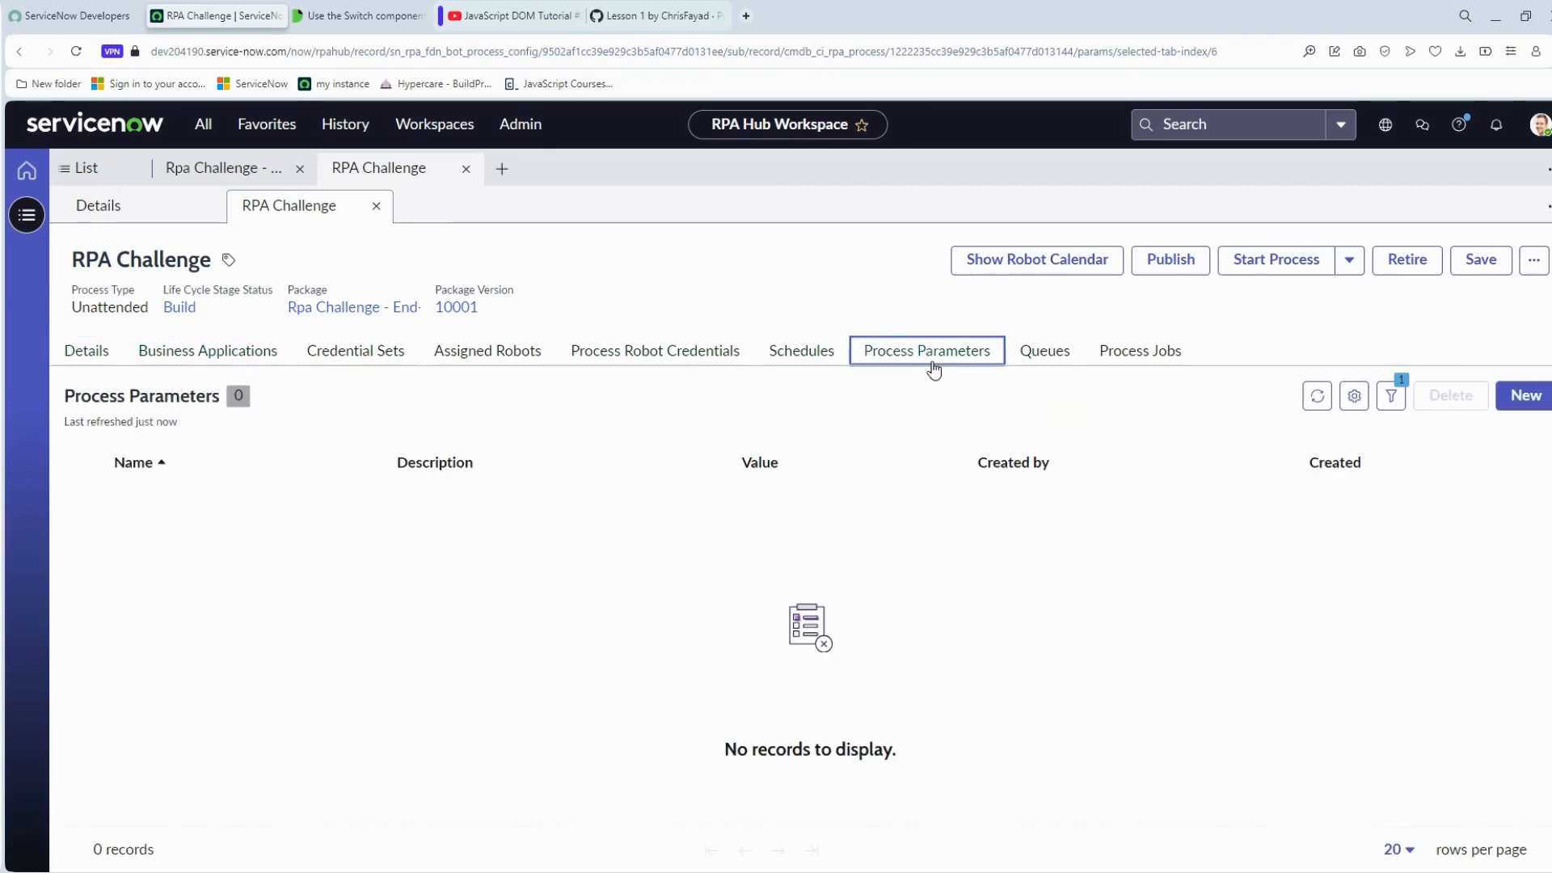
left_click(1527, 395)
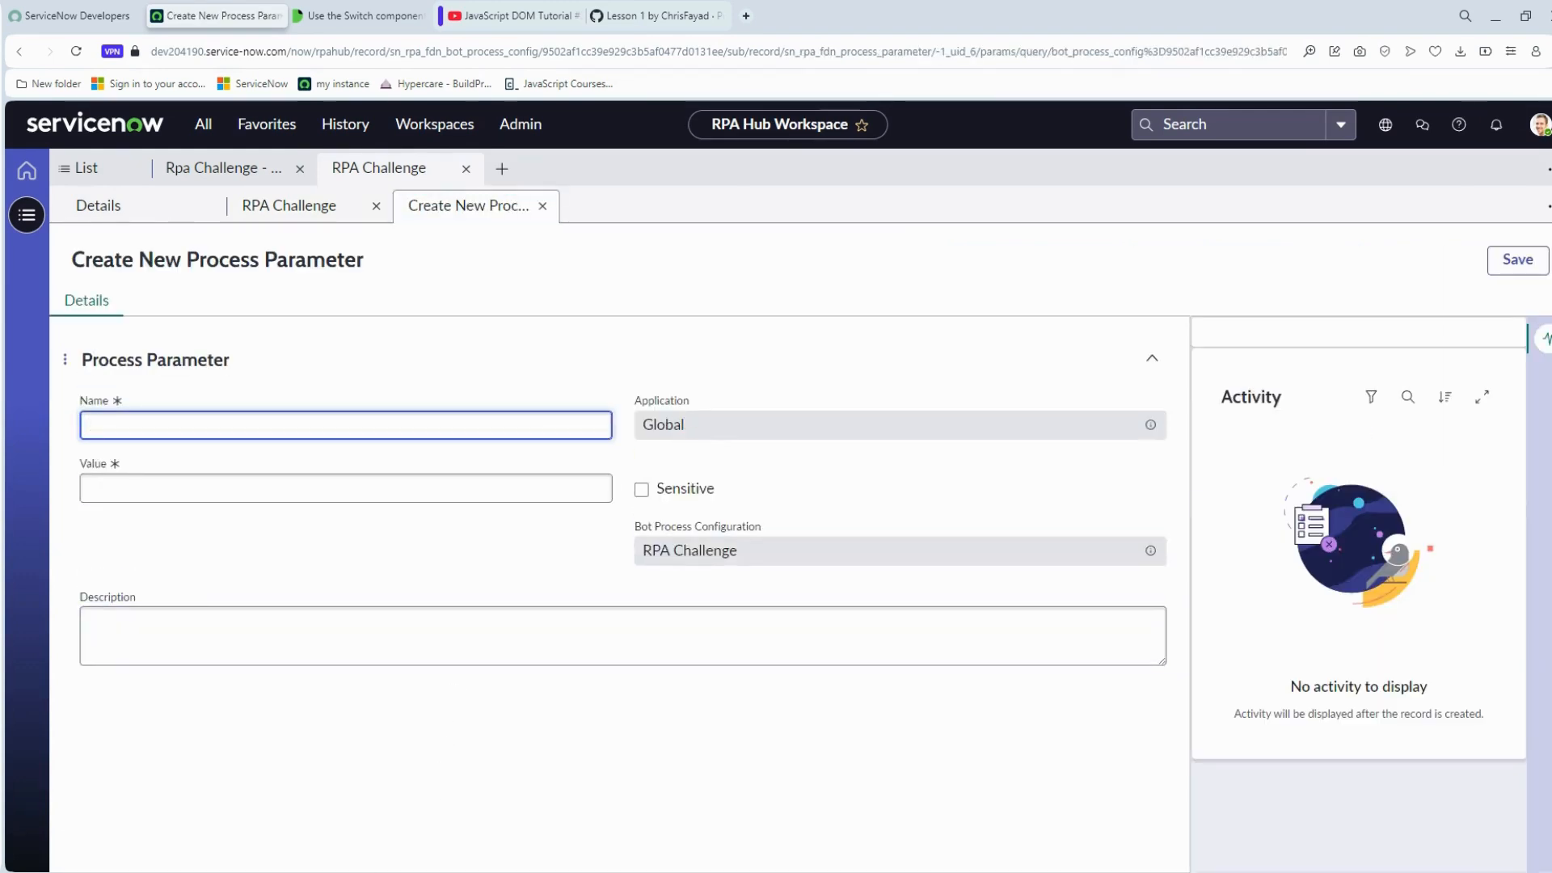
Switch to the browser showing the RPA Challenge website, copy its URL, and return to the new process parameter in RPA Hub
mouse_move(319, 847)
left_click(372, 802)
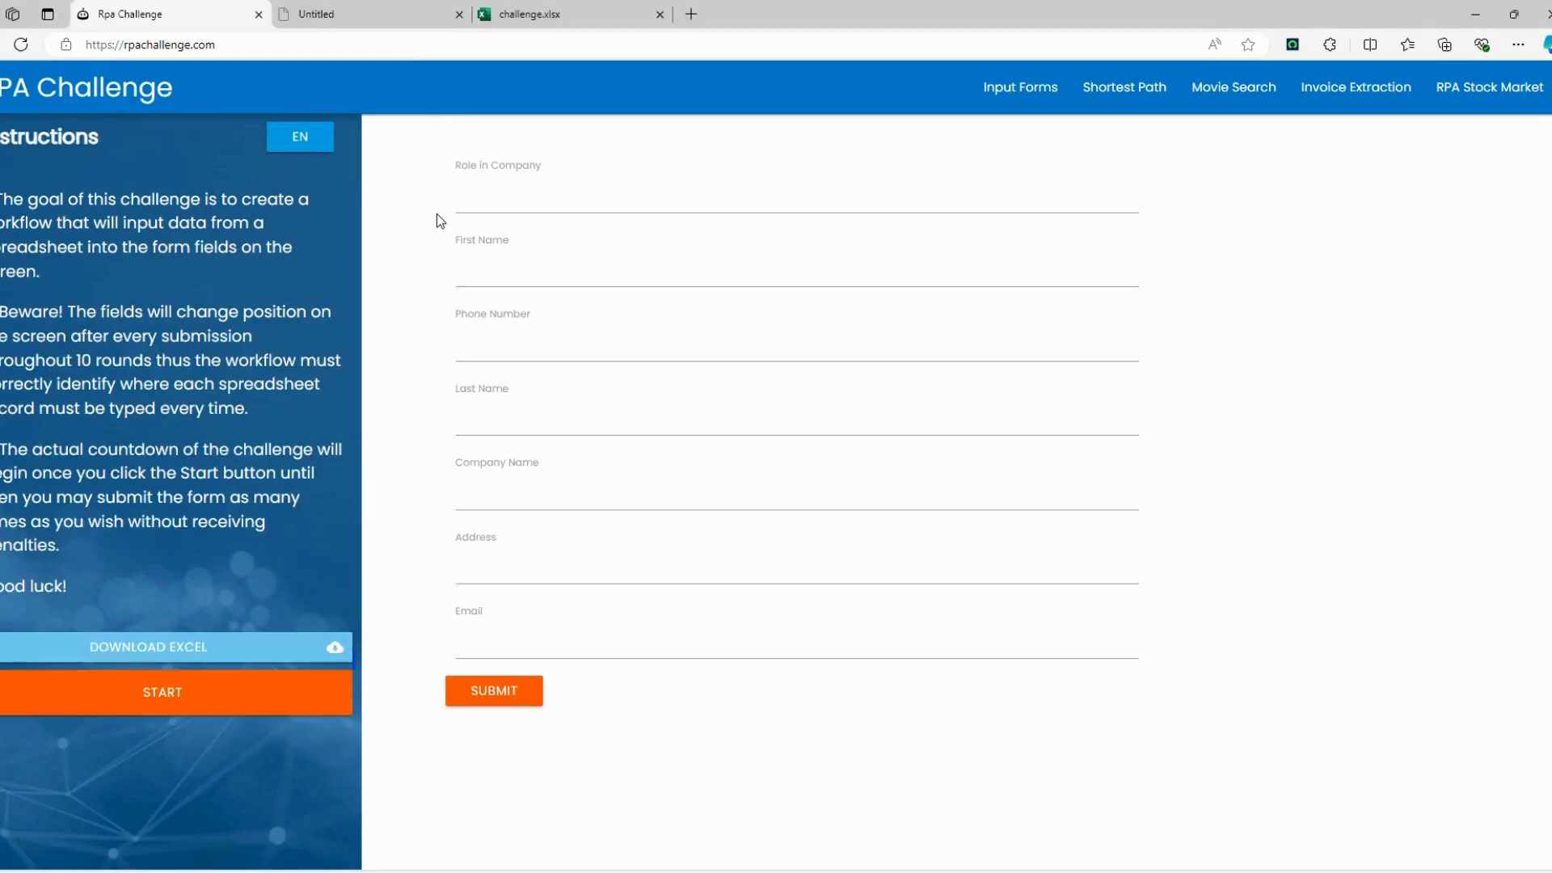
left_click(407, 52)
key("ctrl+c")
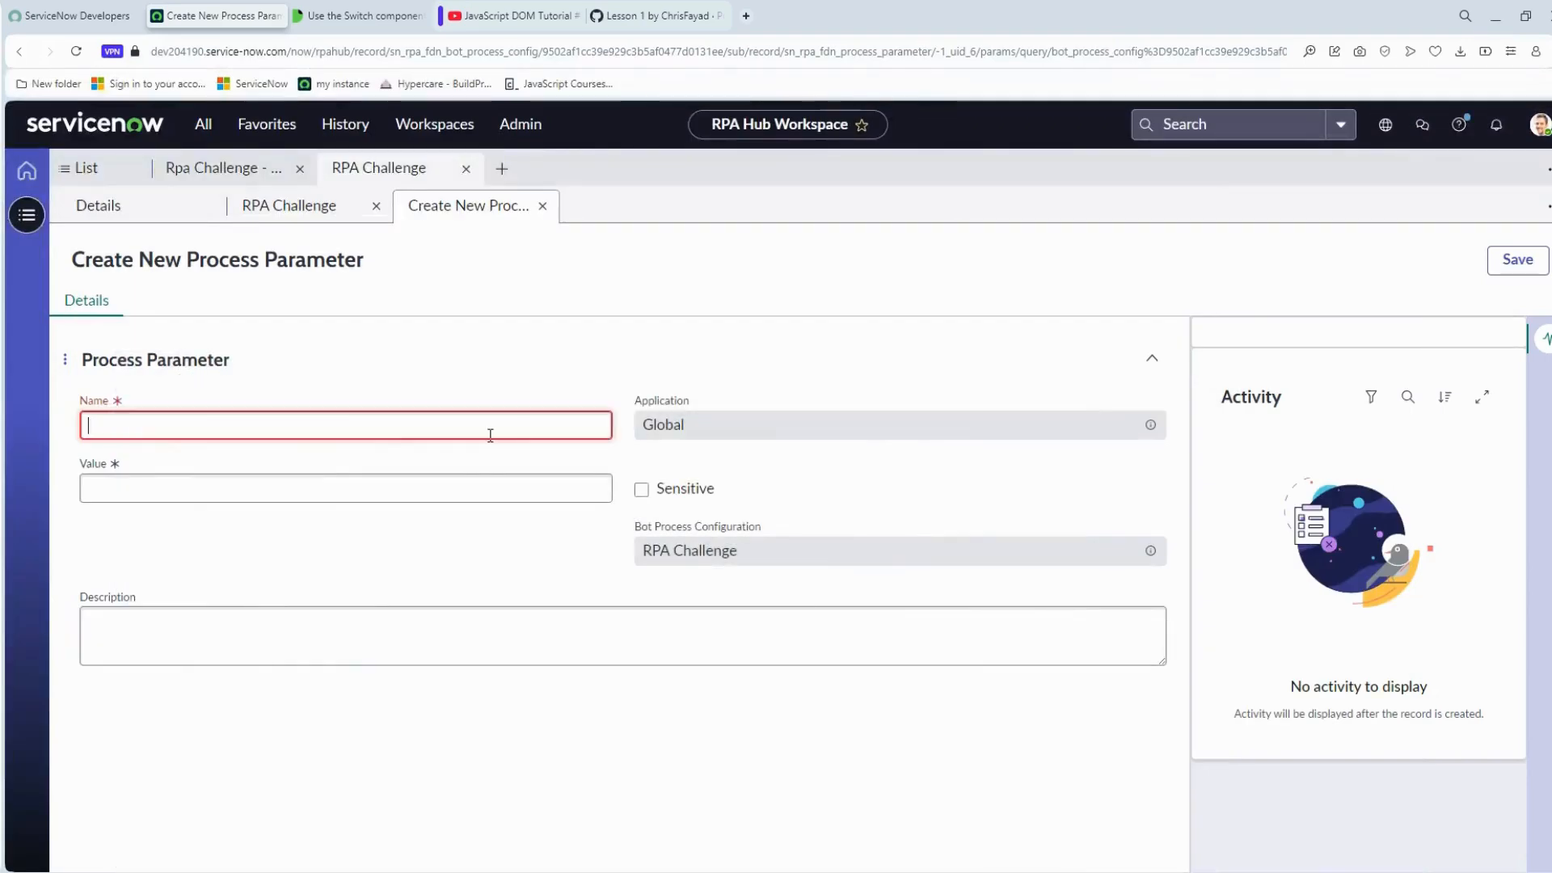
Name the new process parameter App Url
type("R")
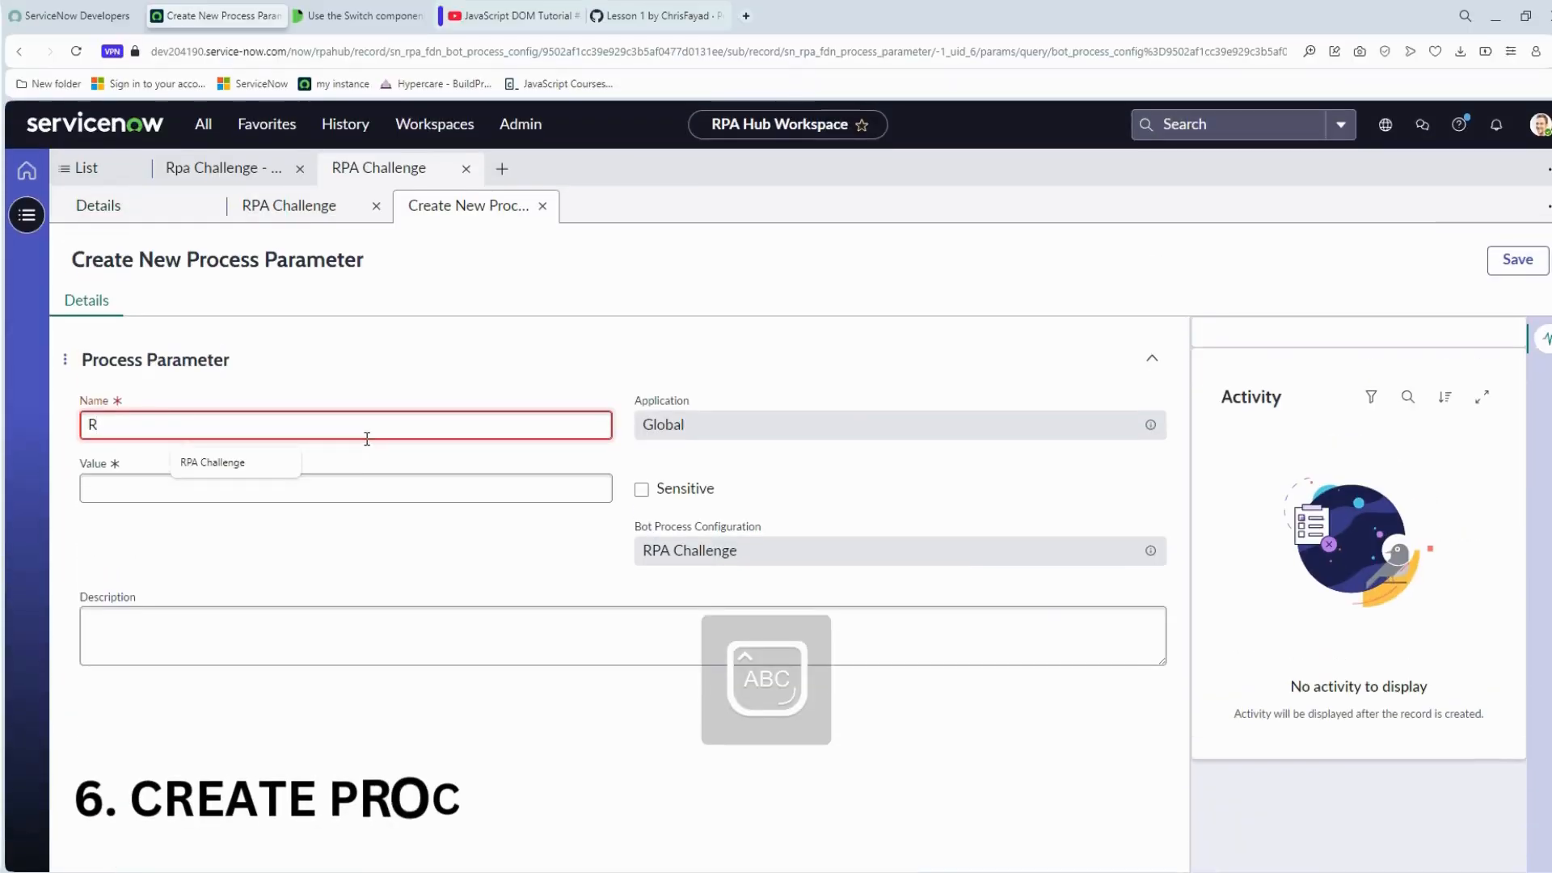
key("BackSpace")
key("Caps_Lock")
key("Caps_Lock")
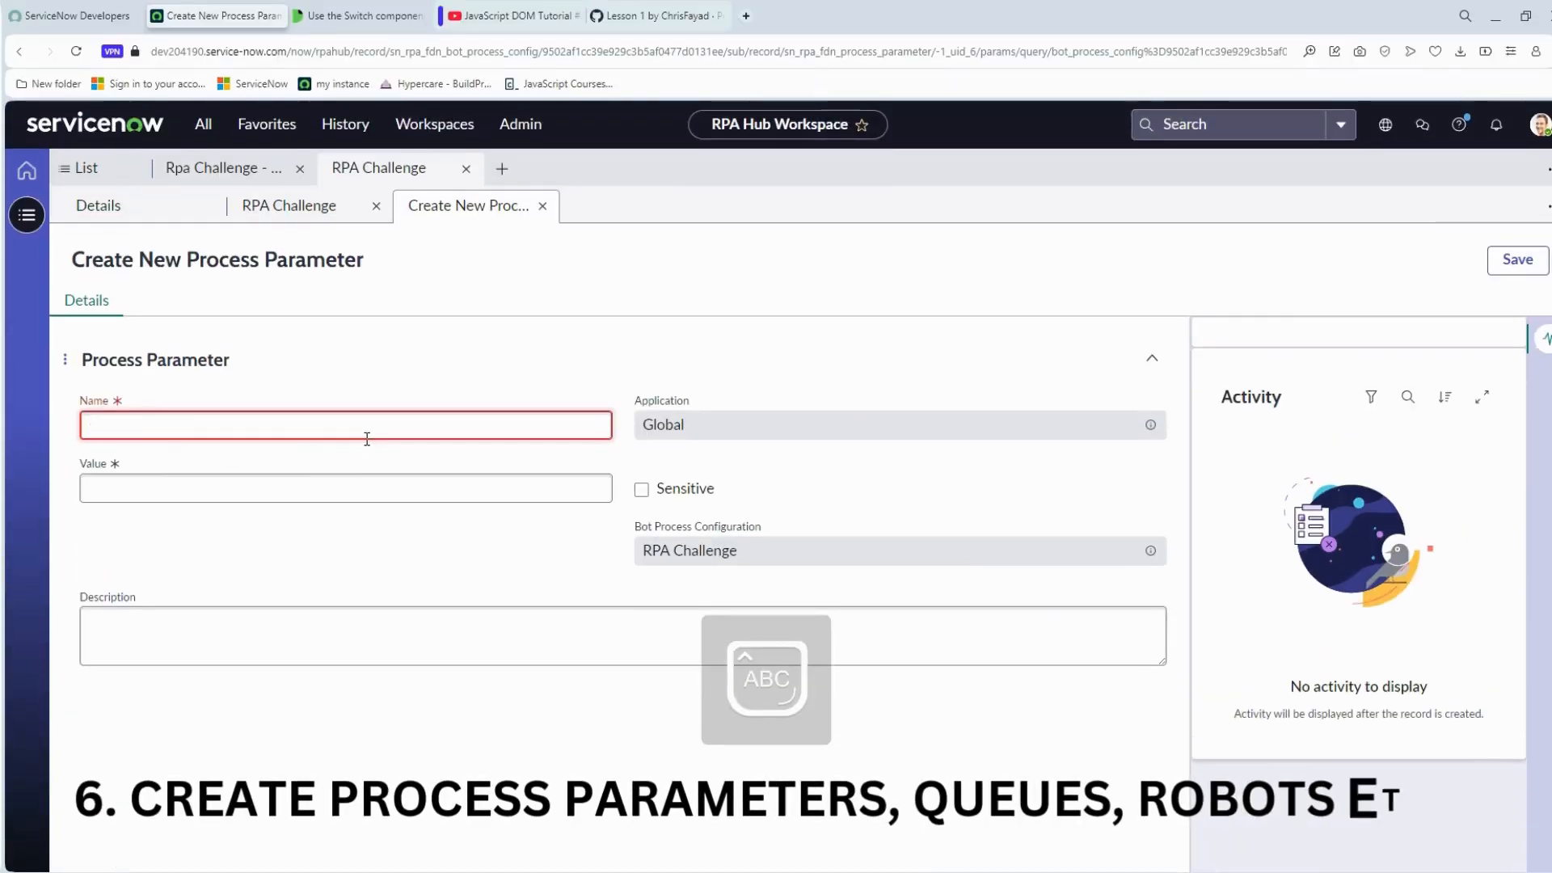
type("App")
key("Caps_Lock")
type("U")
key("Caps_Lock")
type("rl")
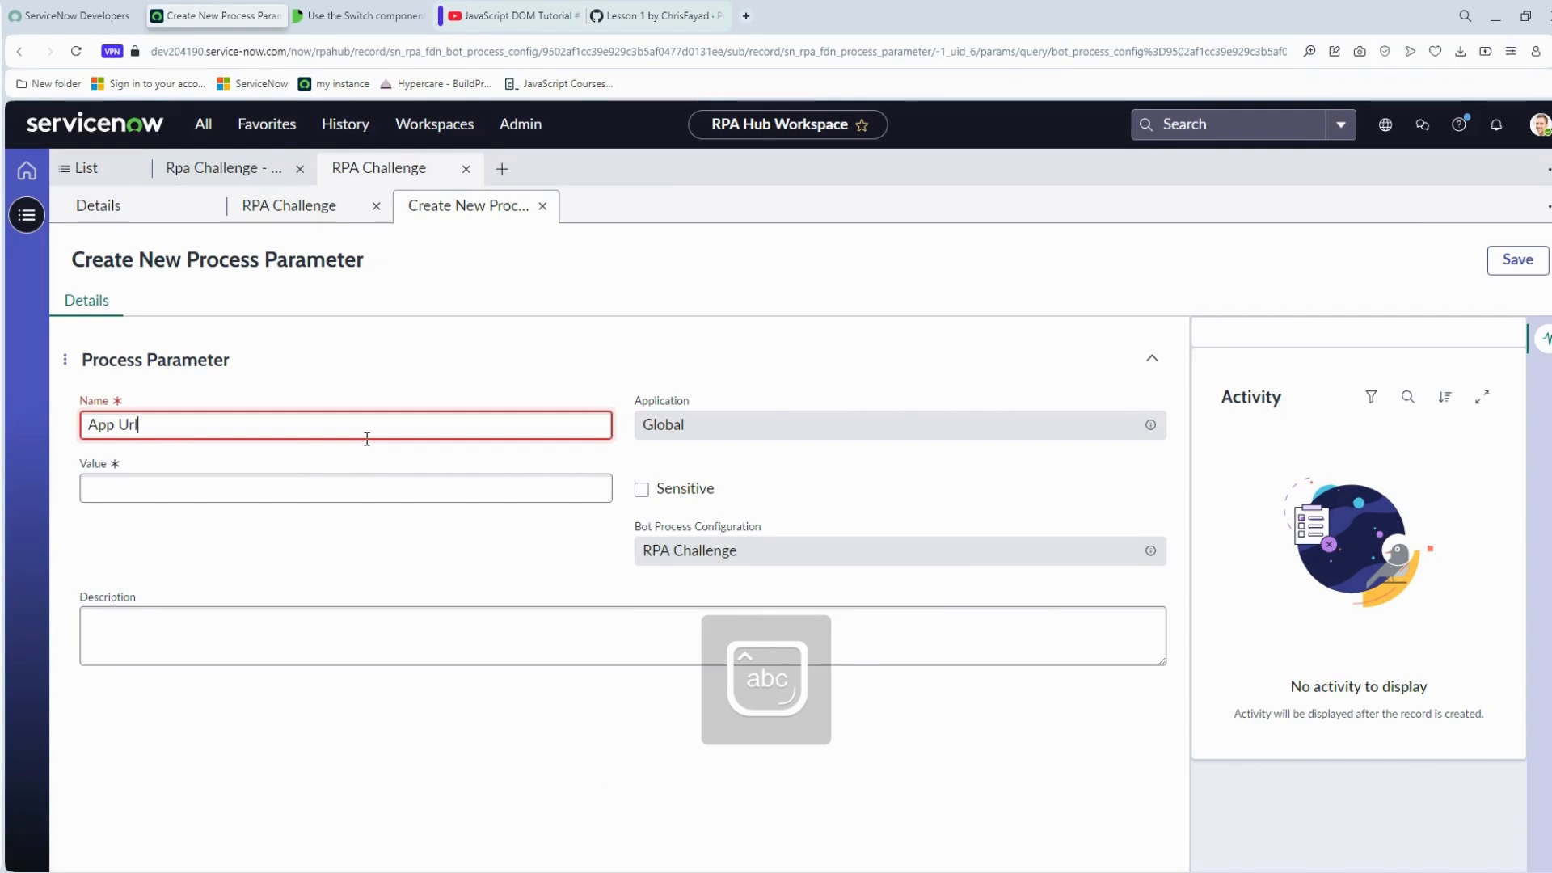
left_click(374, 489)
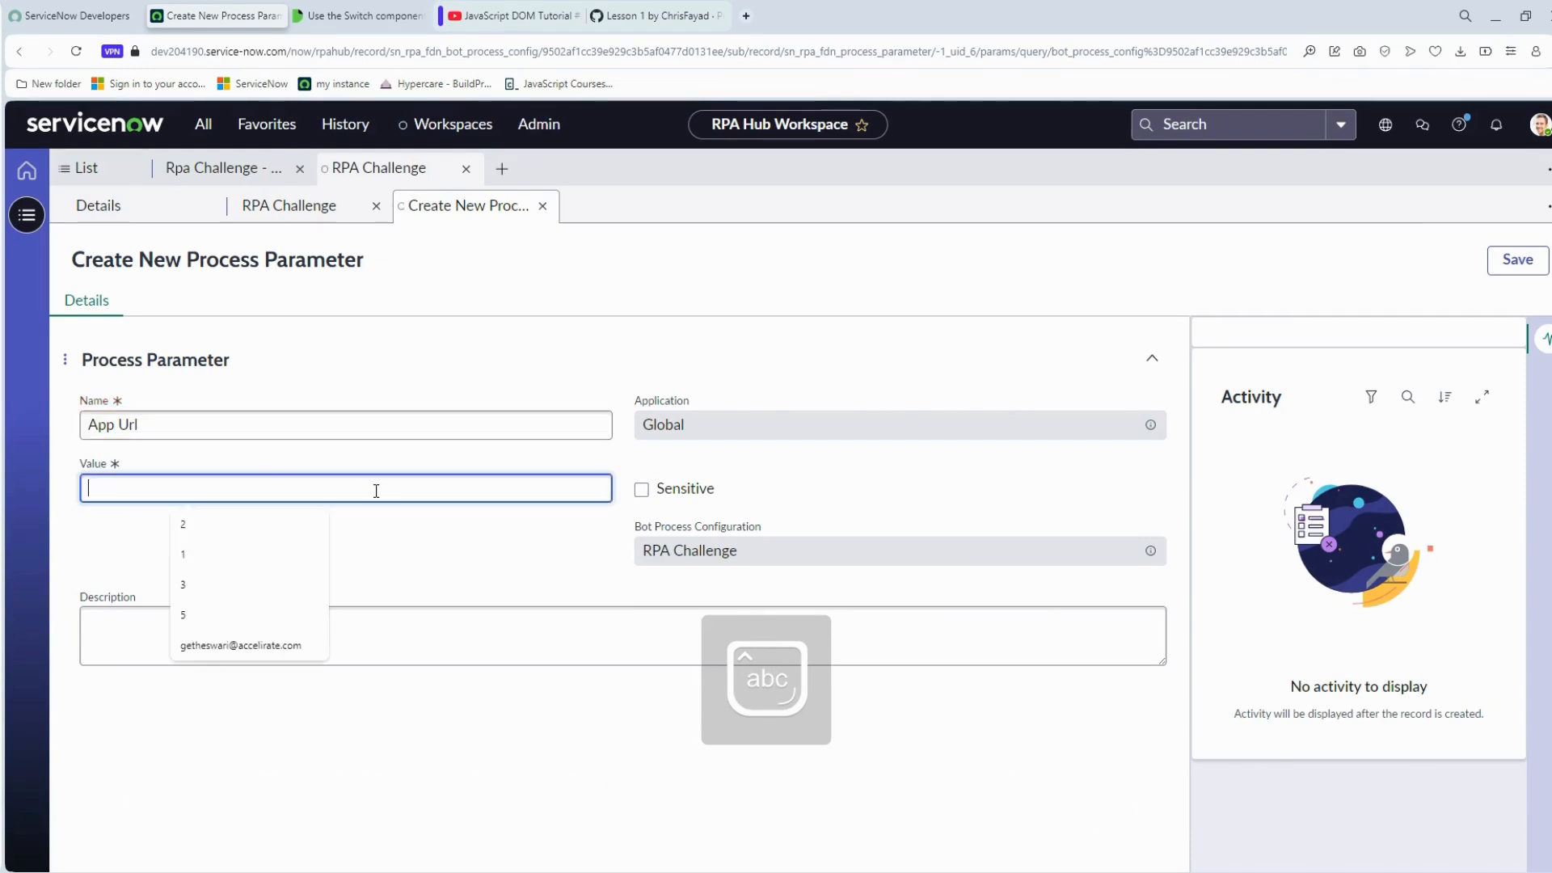
key("ctrl+v")
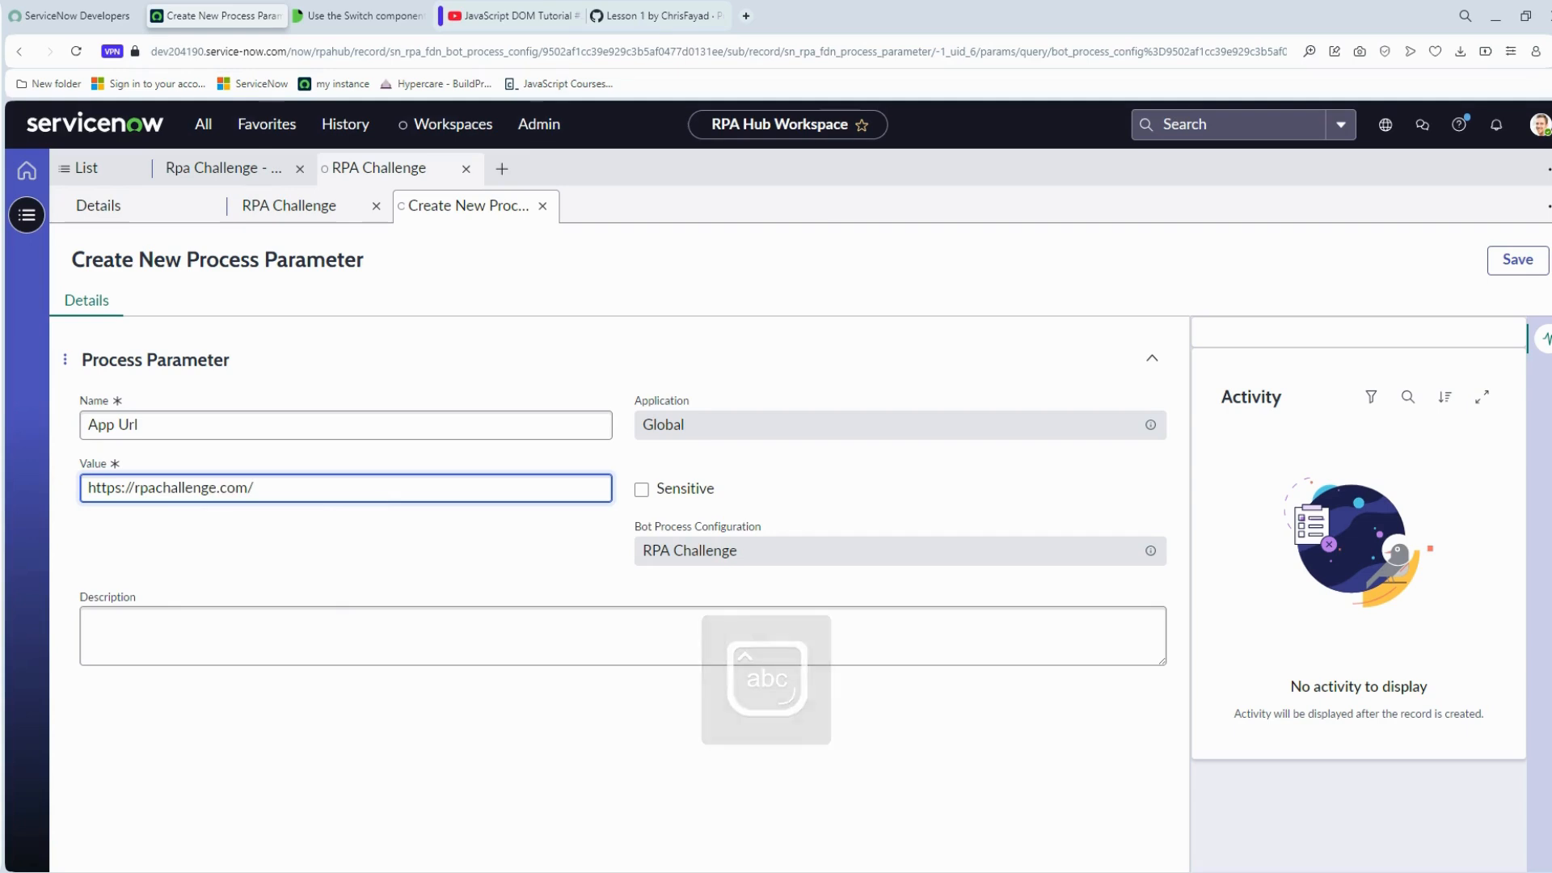
left_click(1518, 260)
left_click(1316, 396)
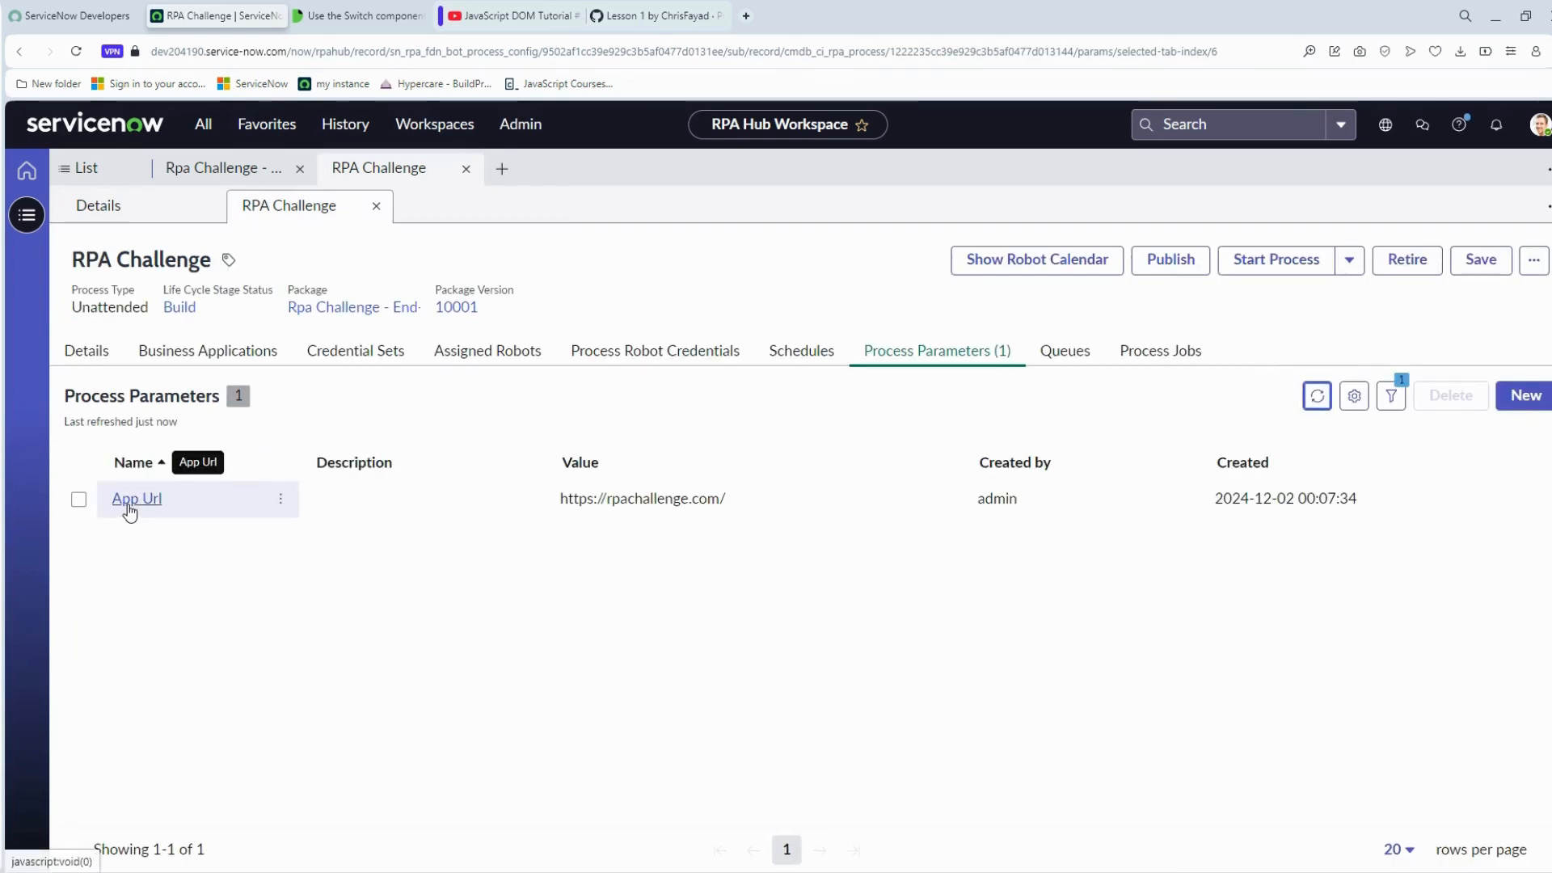
Try to assign a work queue named PA Challenge to the bot process through a new process queue
left_click(1064, 355)
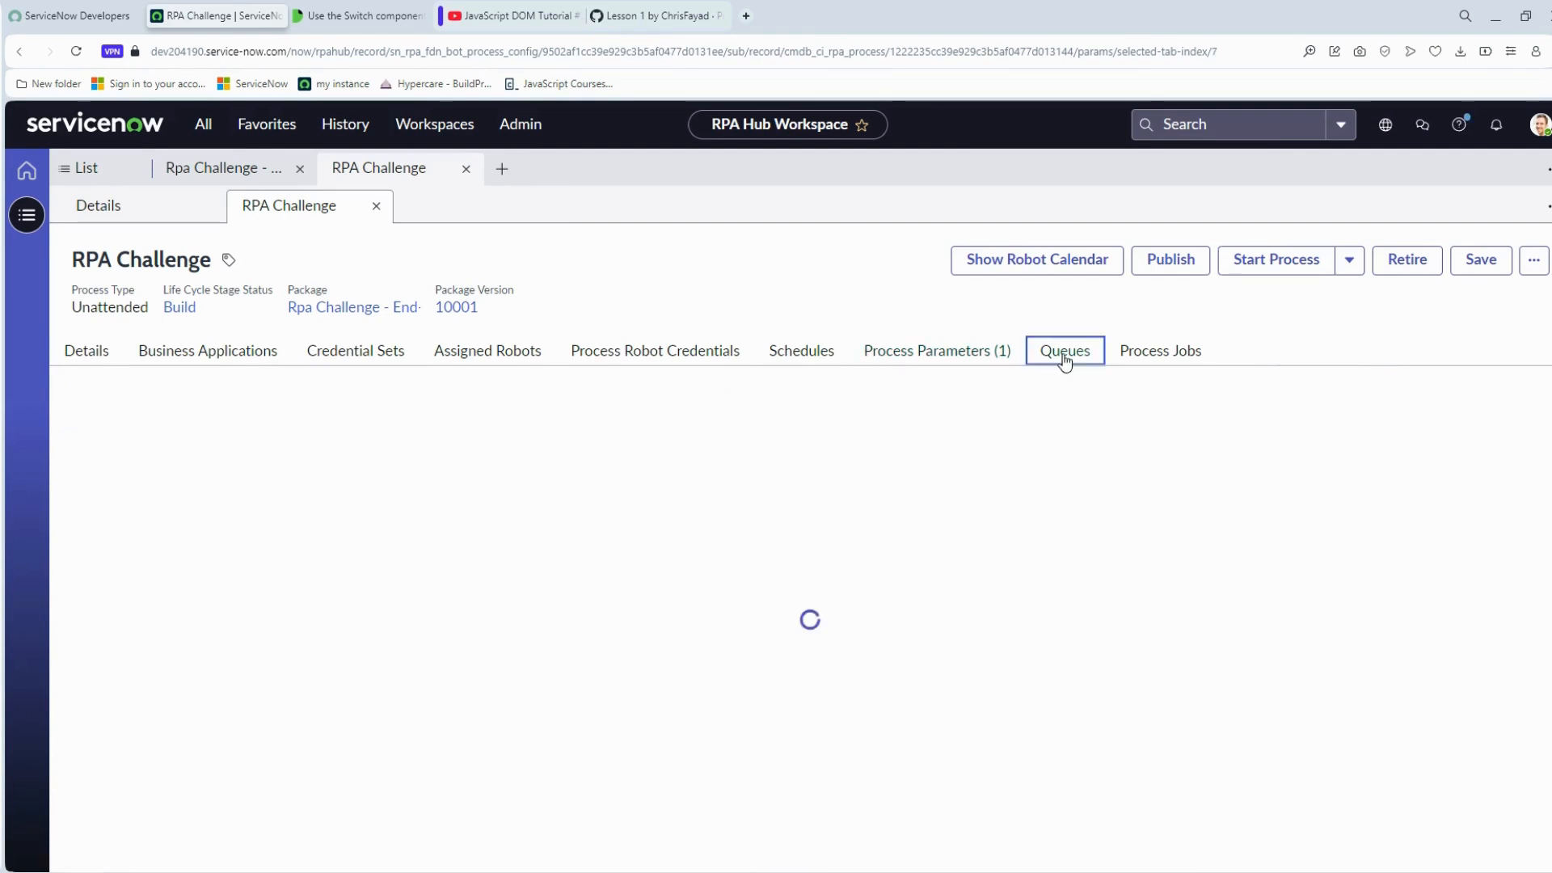
left_click(952, 355)
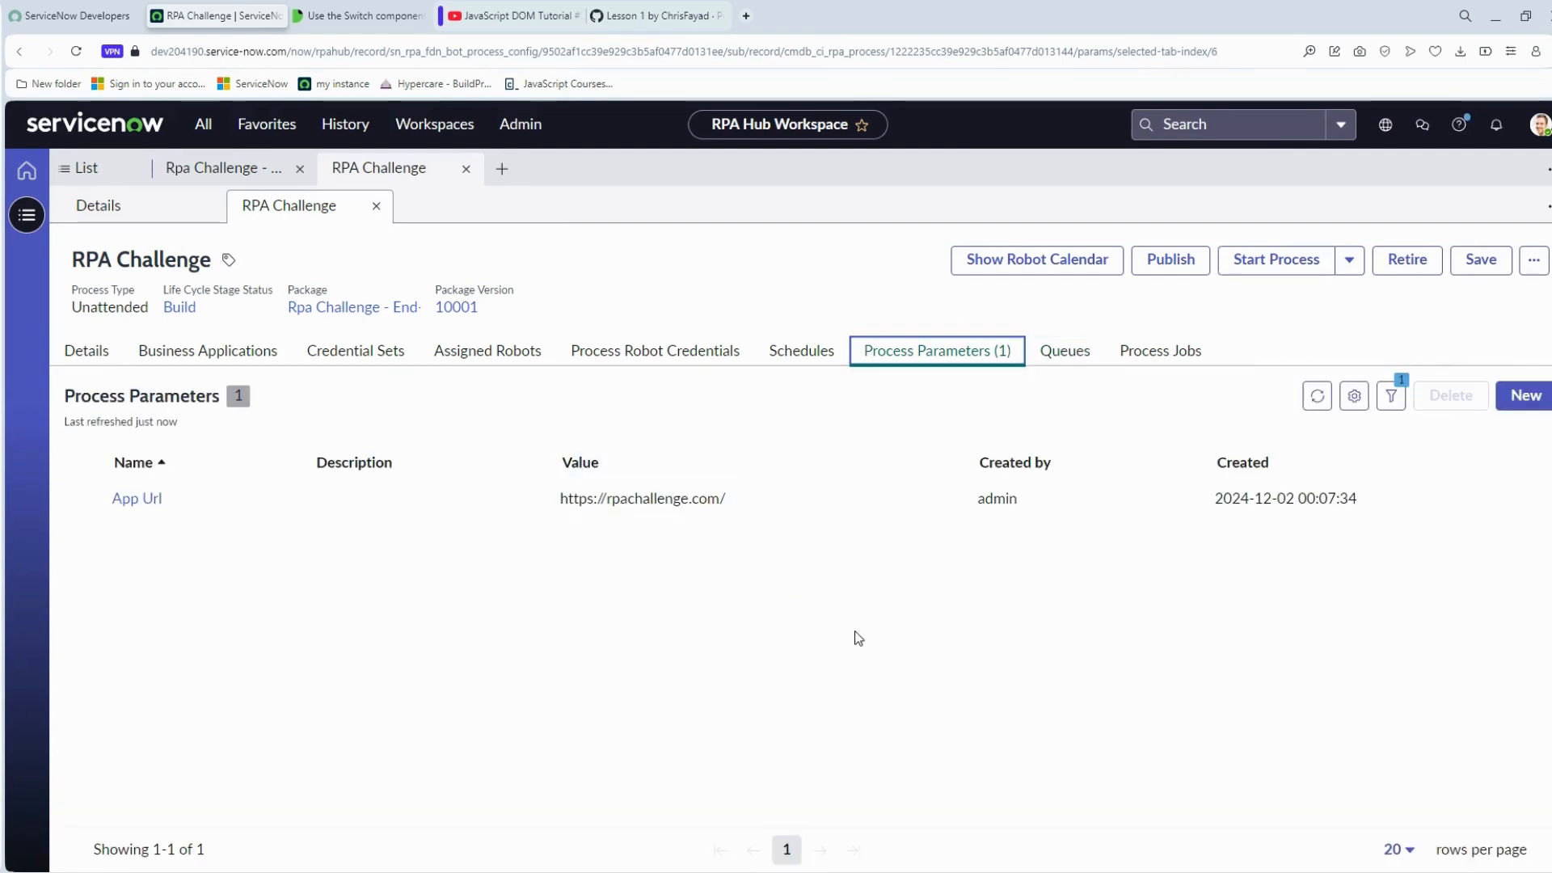
left_click(1066, 355)
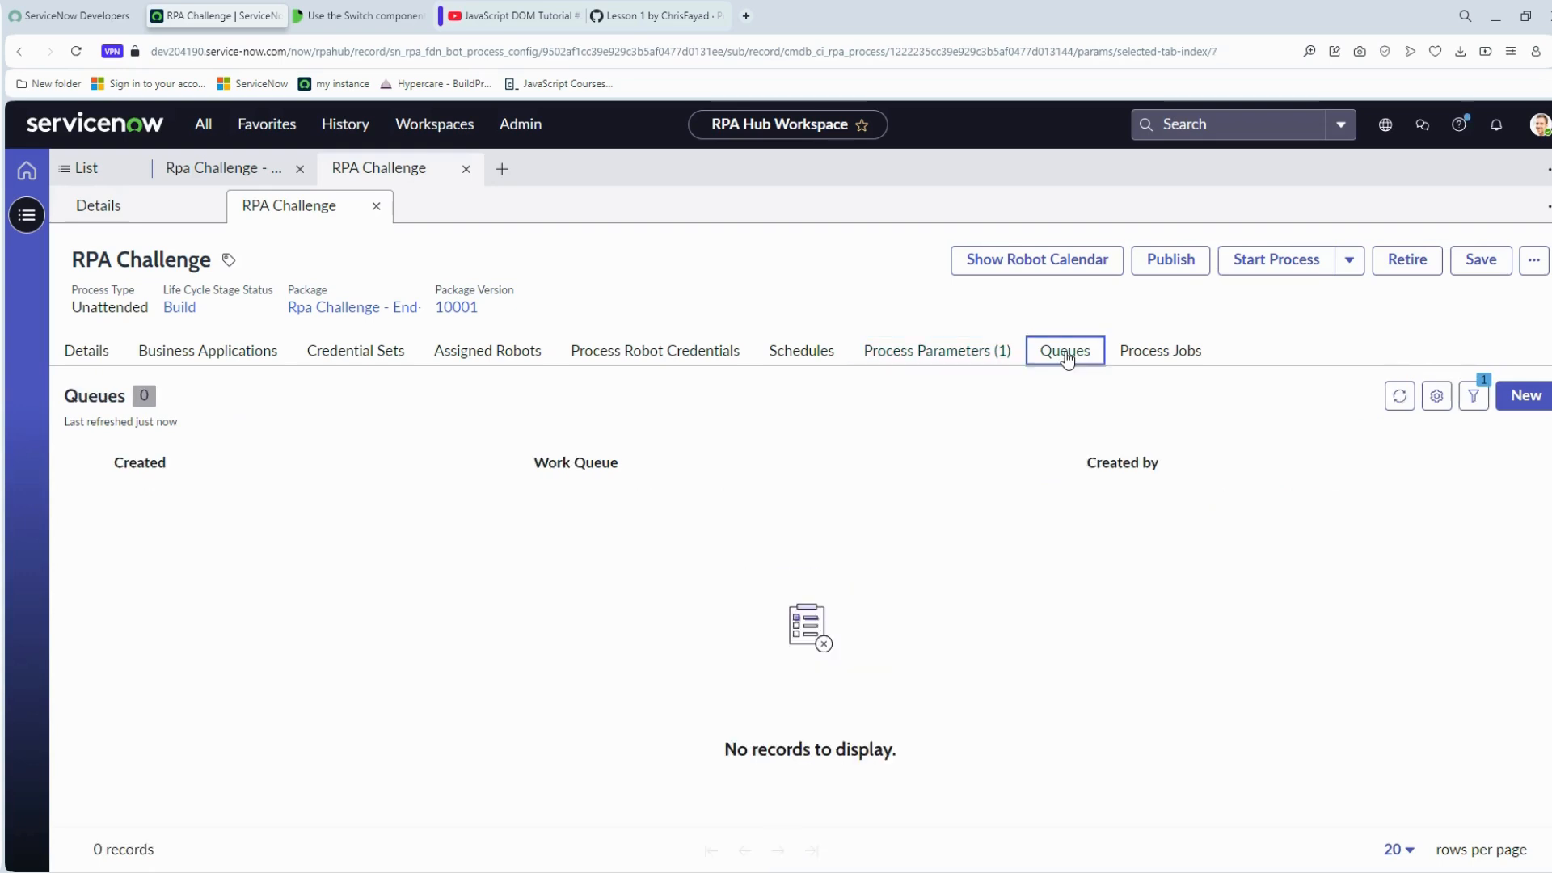
left_click(1525, 395)
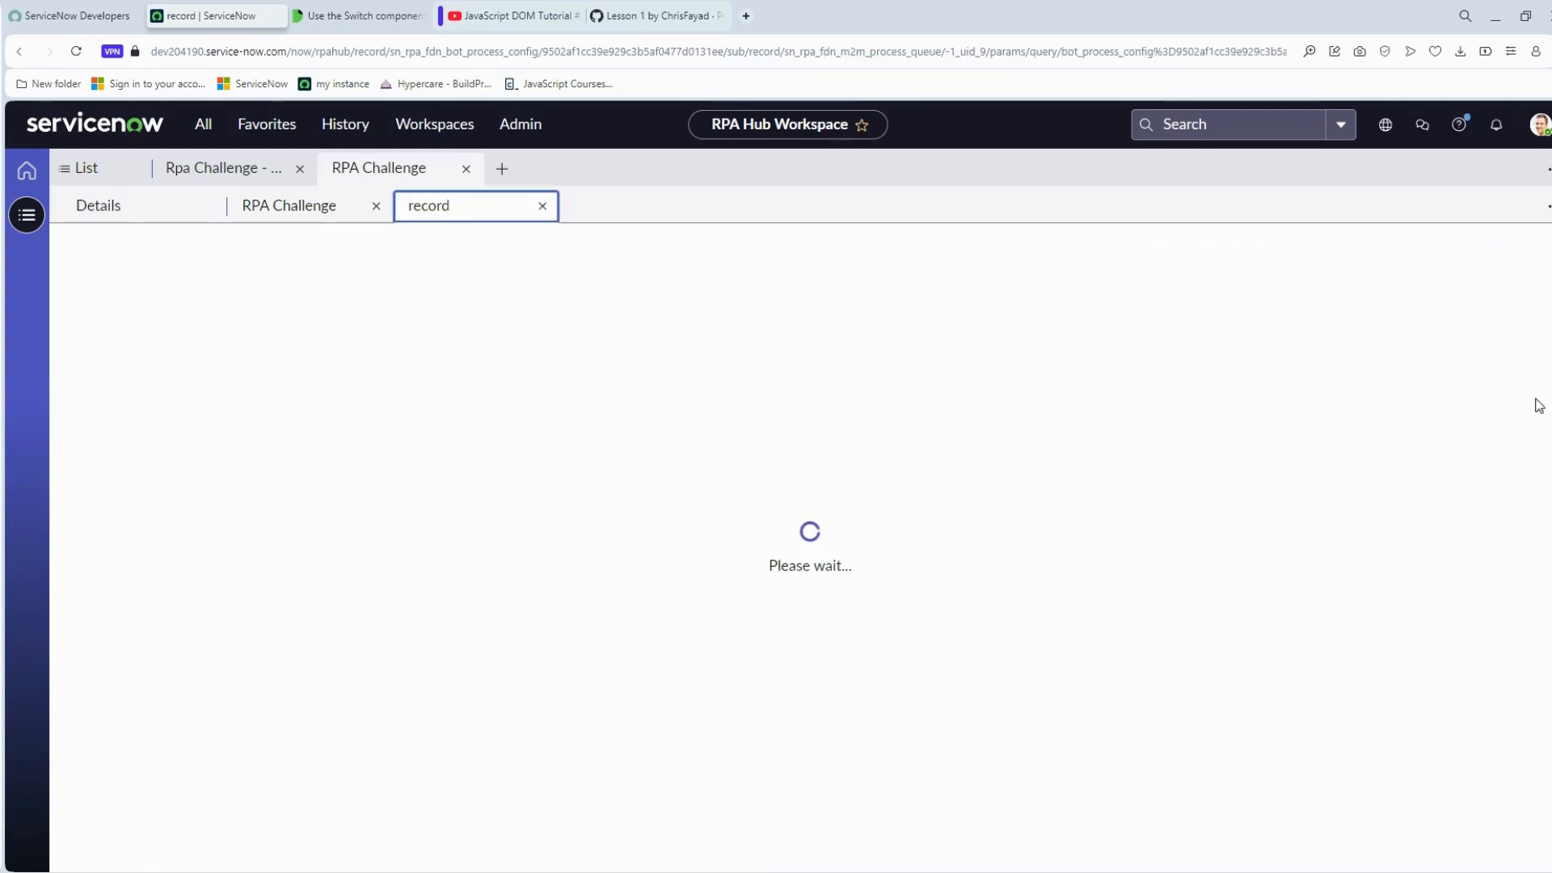
left_click_drag(212, 430, 1087, 482)
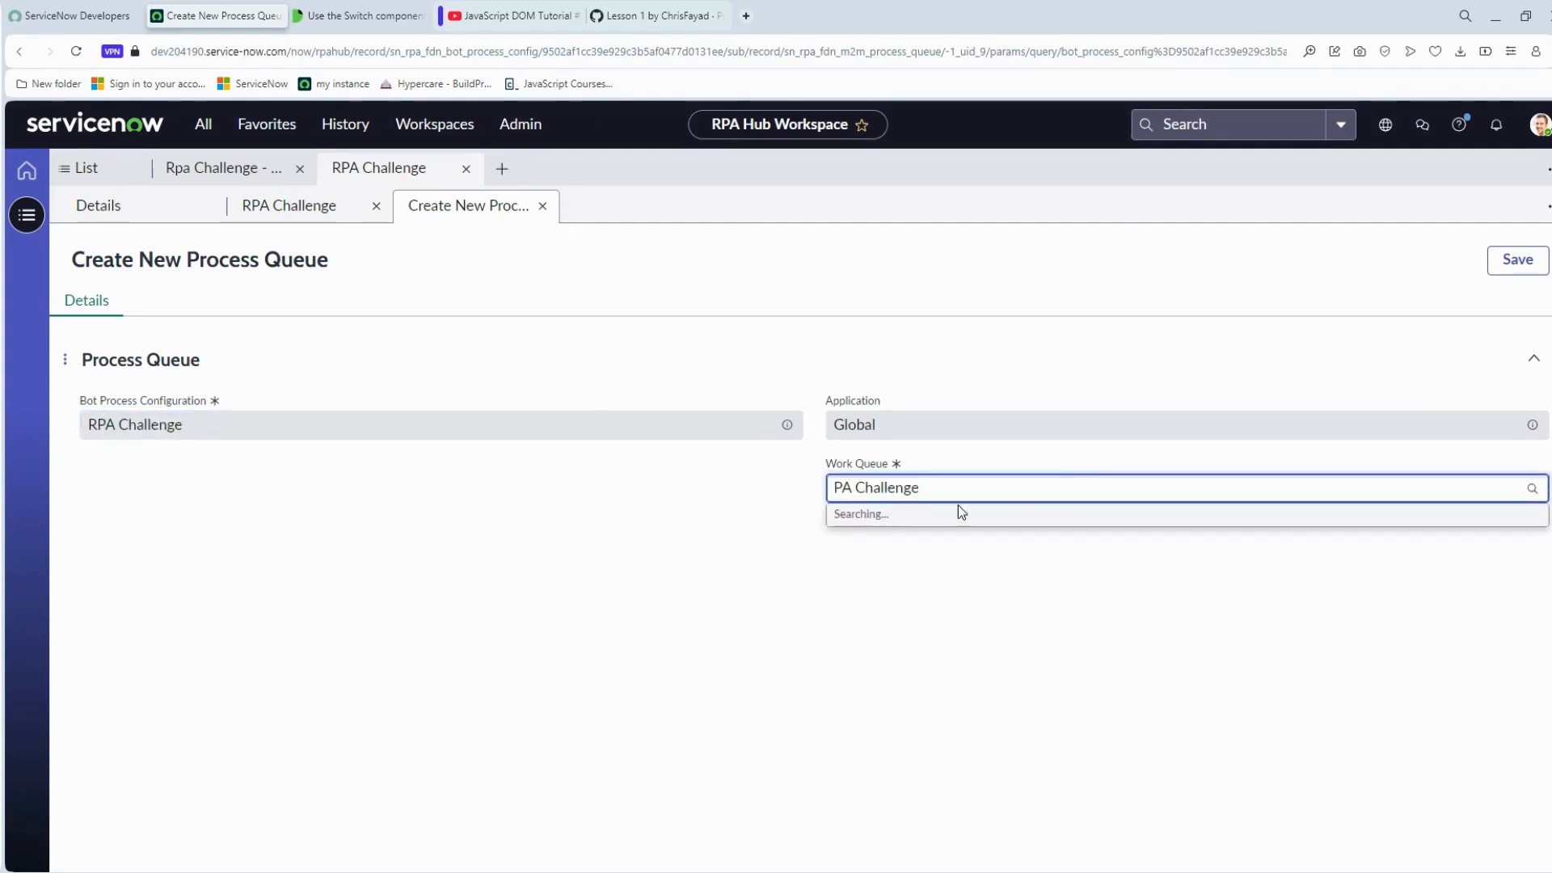
left_click(213, 454)
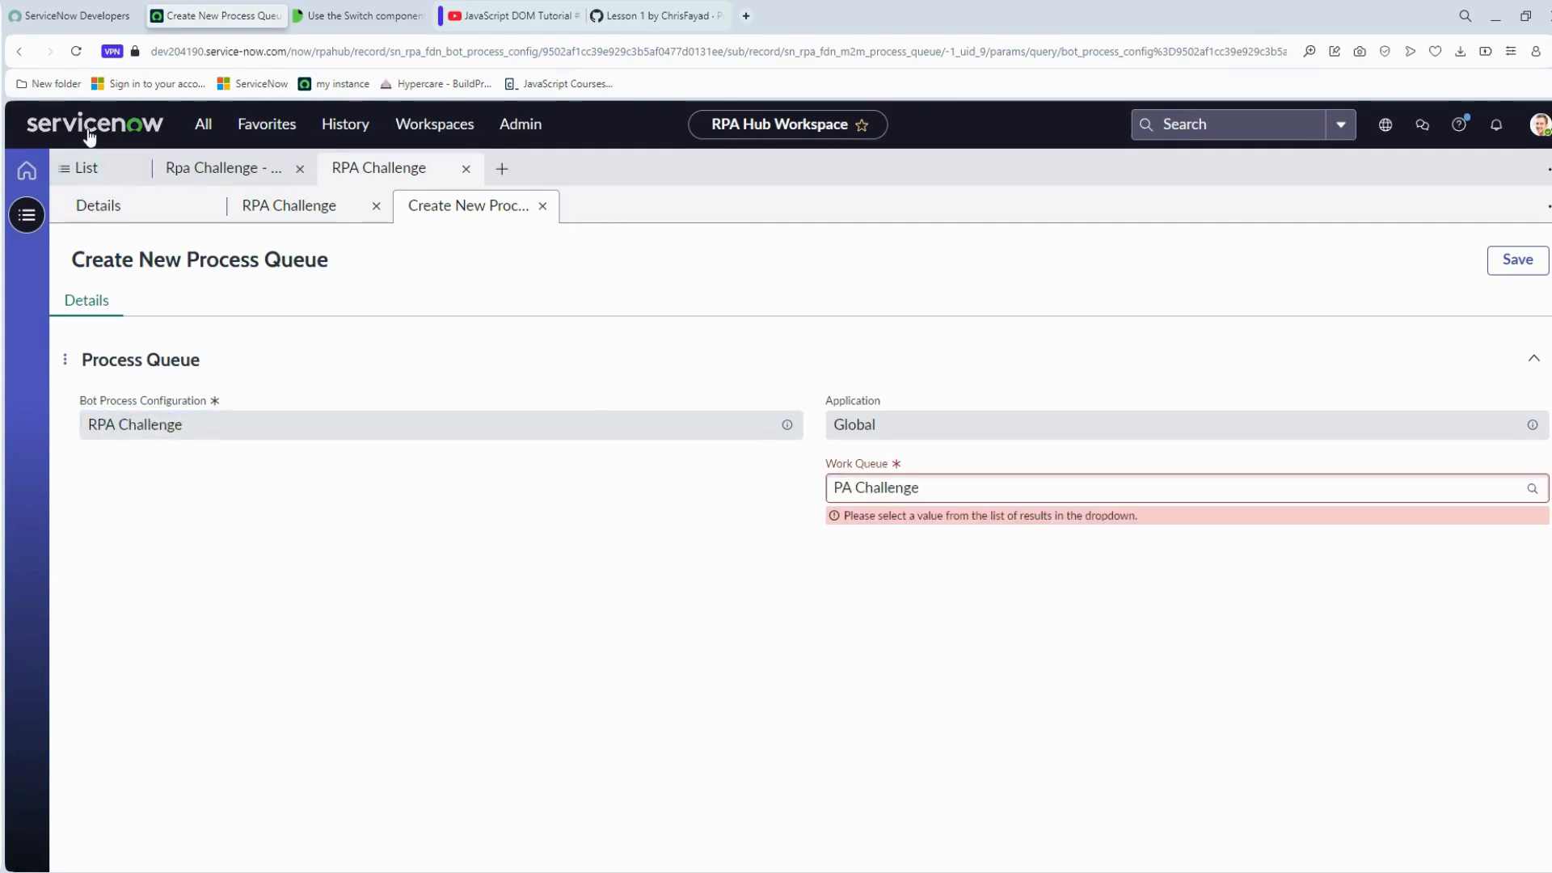
Create and save a new work queue named RPA Challenge, keeping the default attempt and purge settings
left_click(86, 168)
left_click(134, 377)
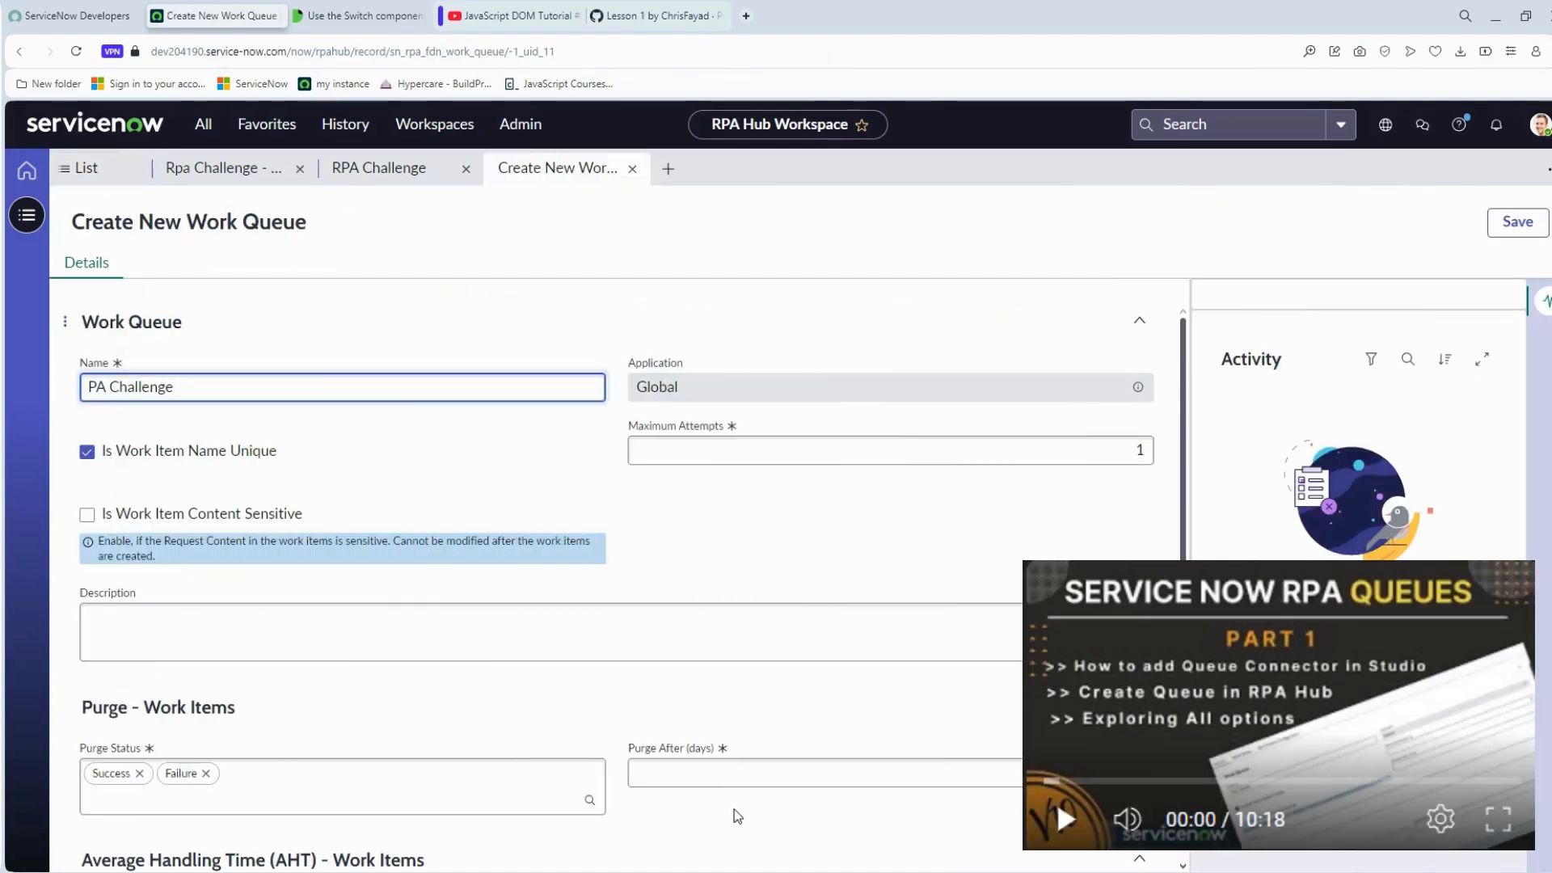
scroll(734, 808, "down", 2)
scroll(734, 808, "up", 2)
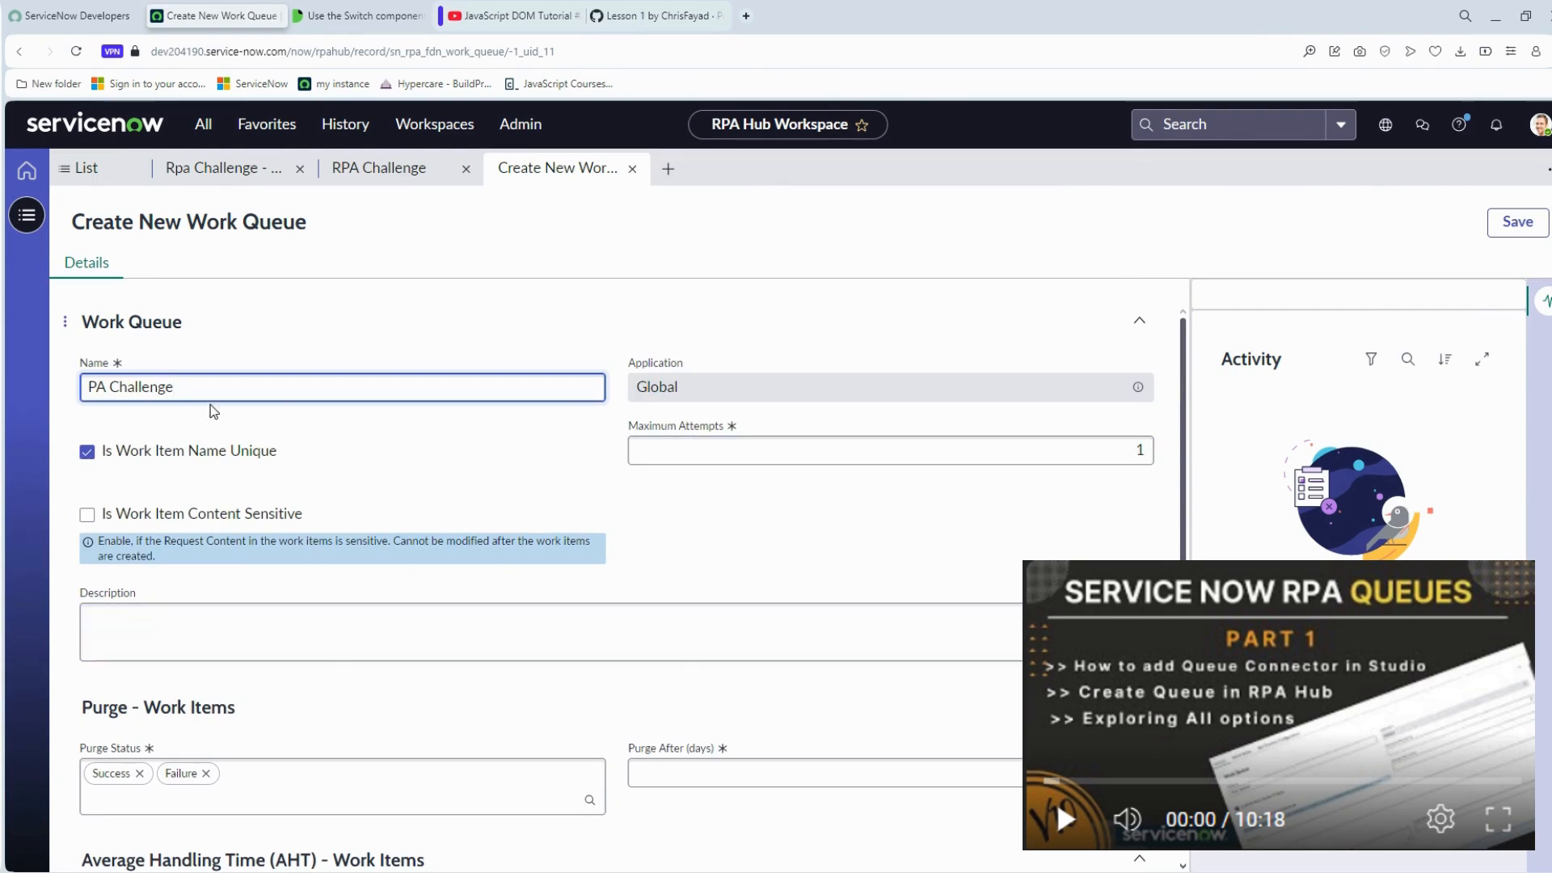
left_click(92, 390)
key("Caps_Lock")
type("R")
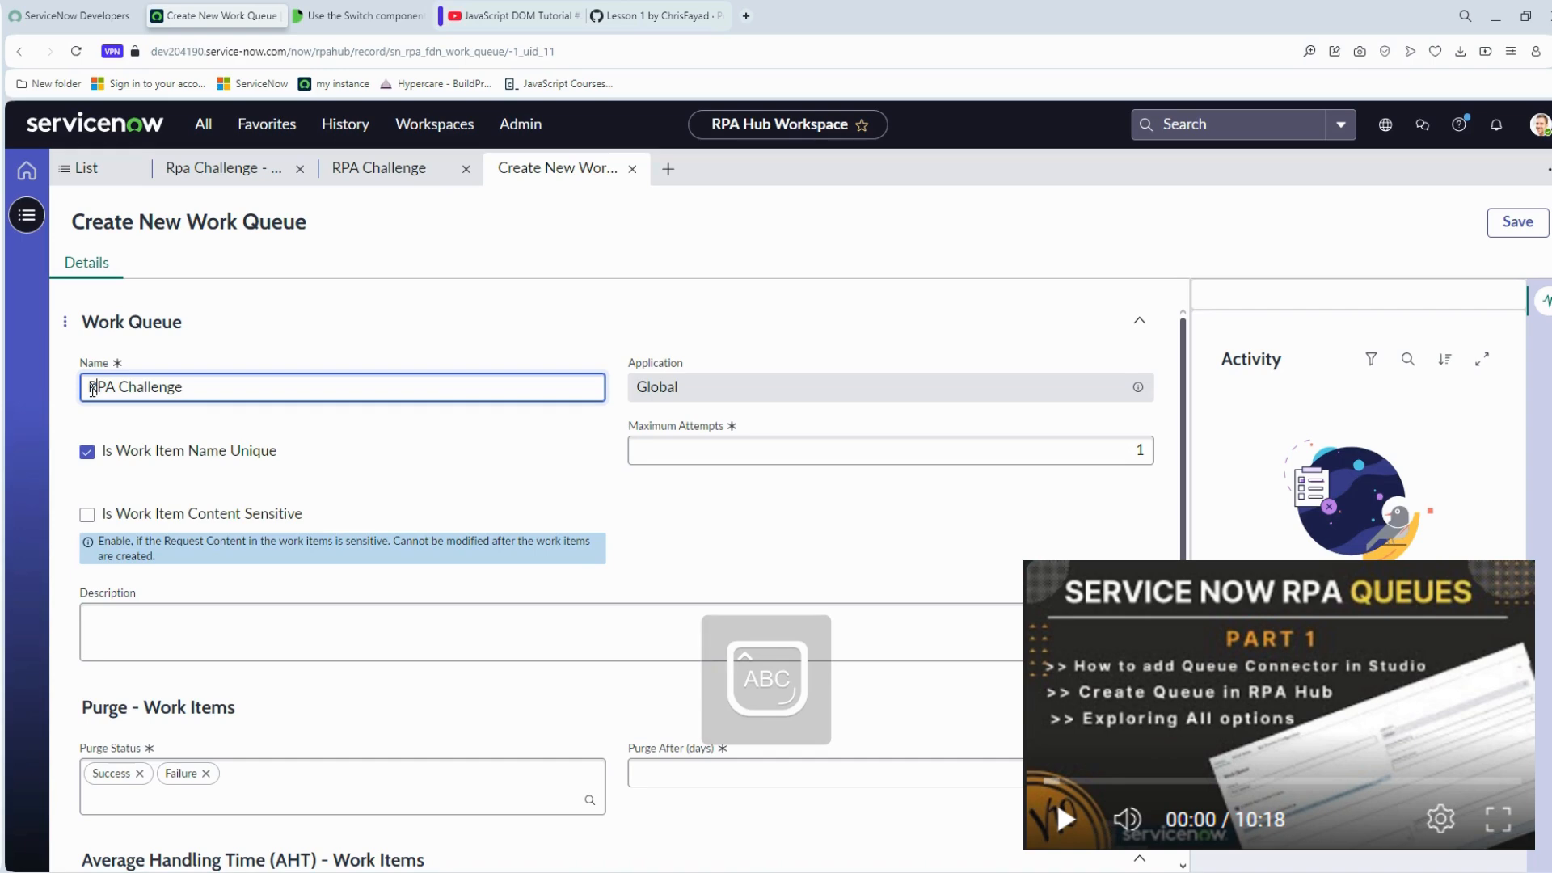
key("Caps_Lock")
left_click(1500, 235)
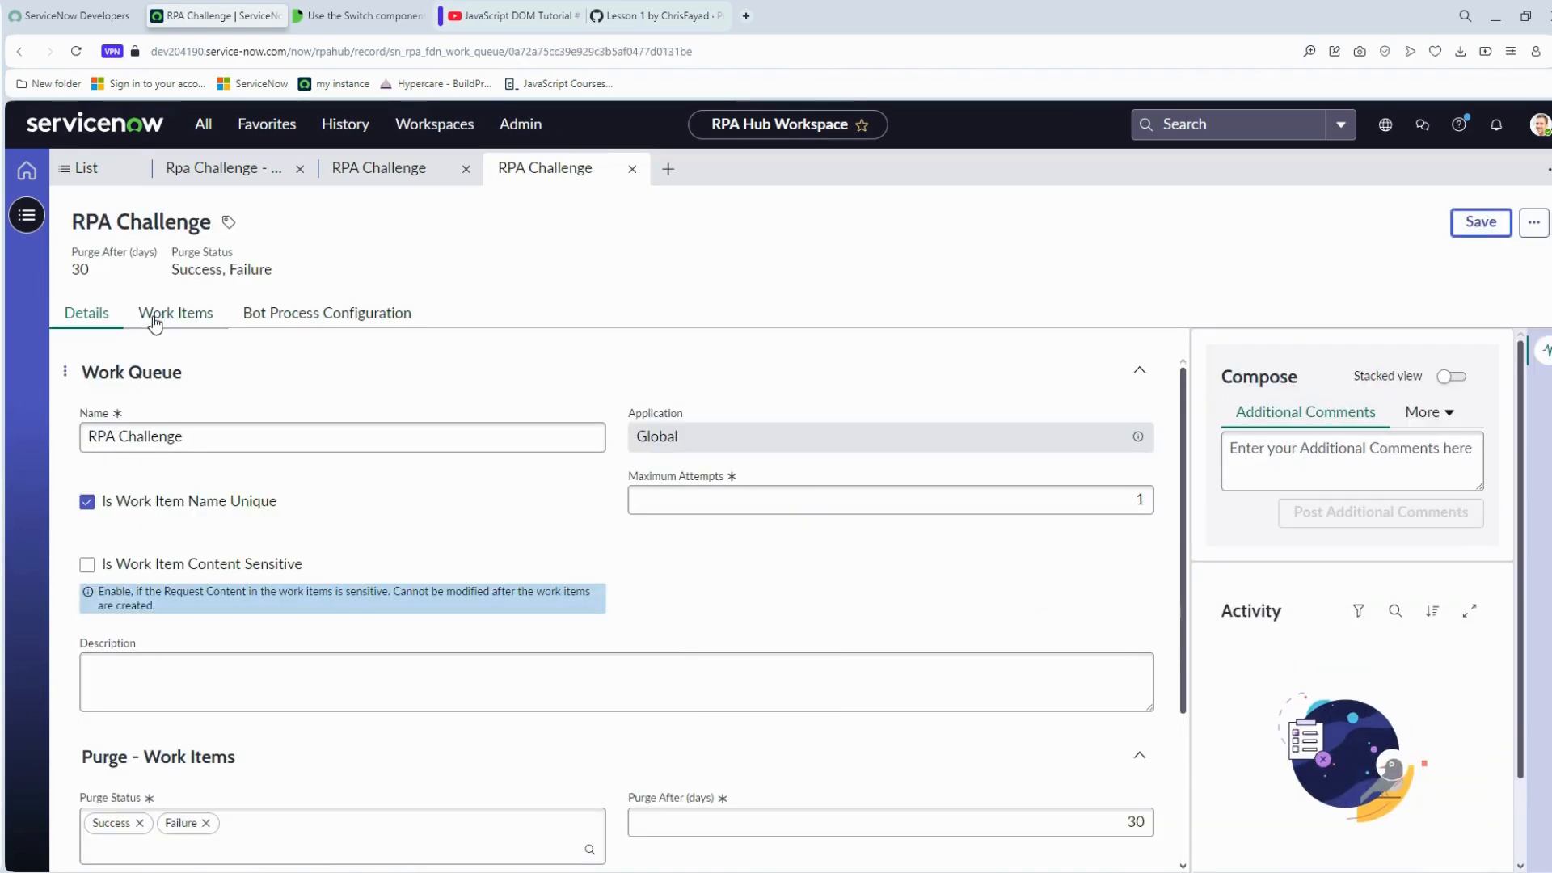
Link the RPA Challenge bot process to the new work queue and refresh its bot process configuration list
left_click(170, 315)
left_click(359, 313)
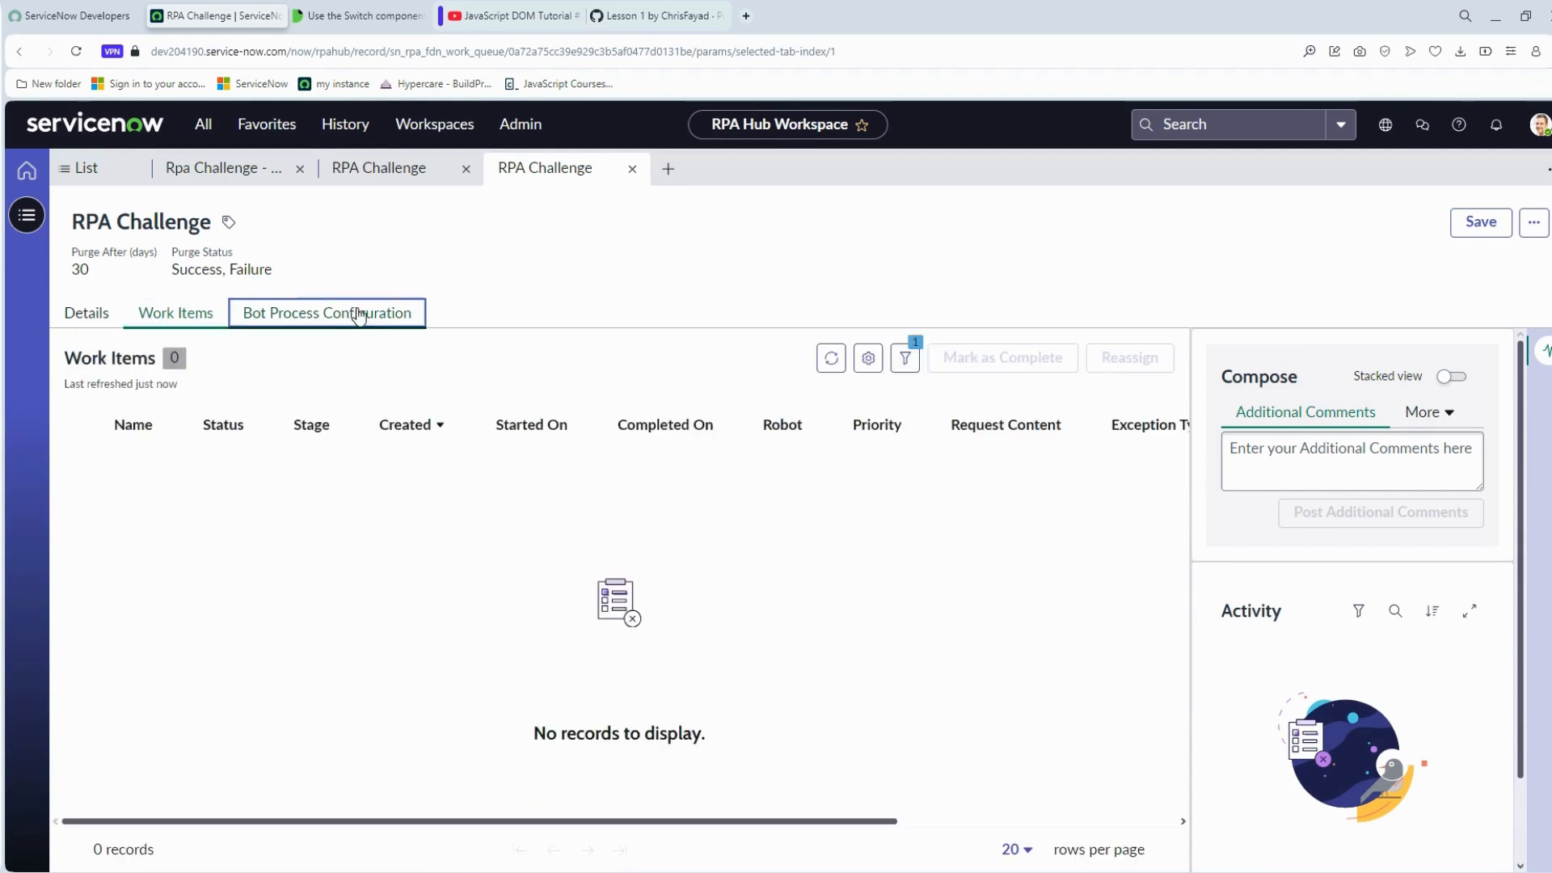
left_click(160, 314)
left_click(383, 316)
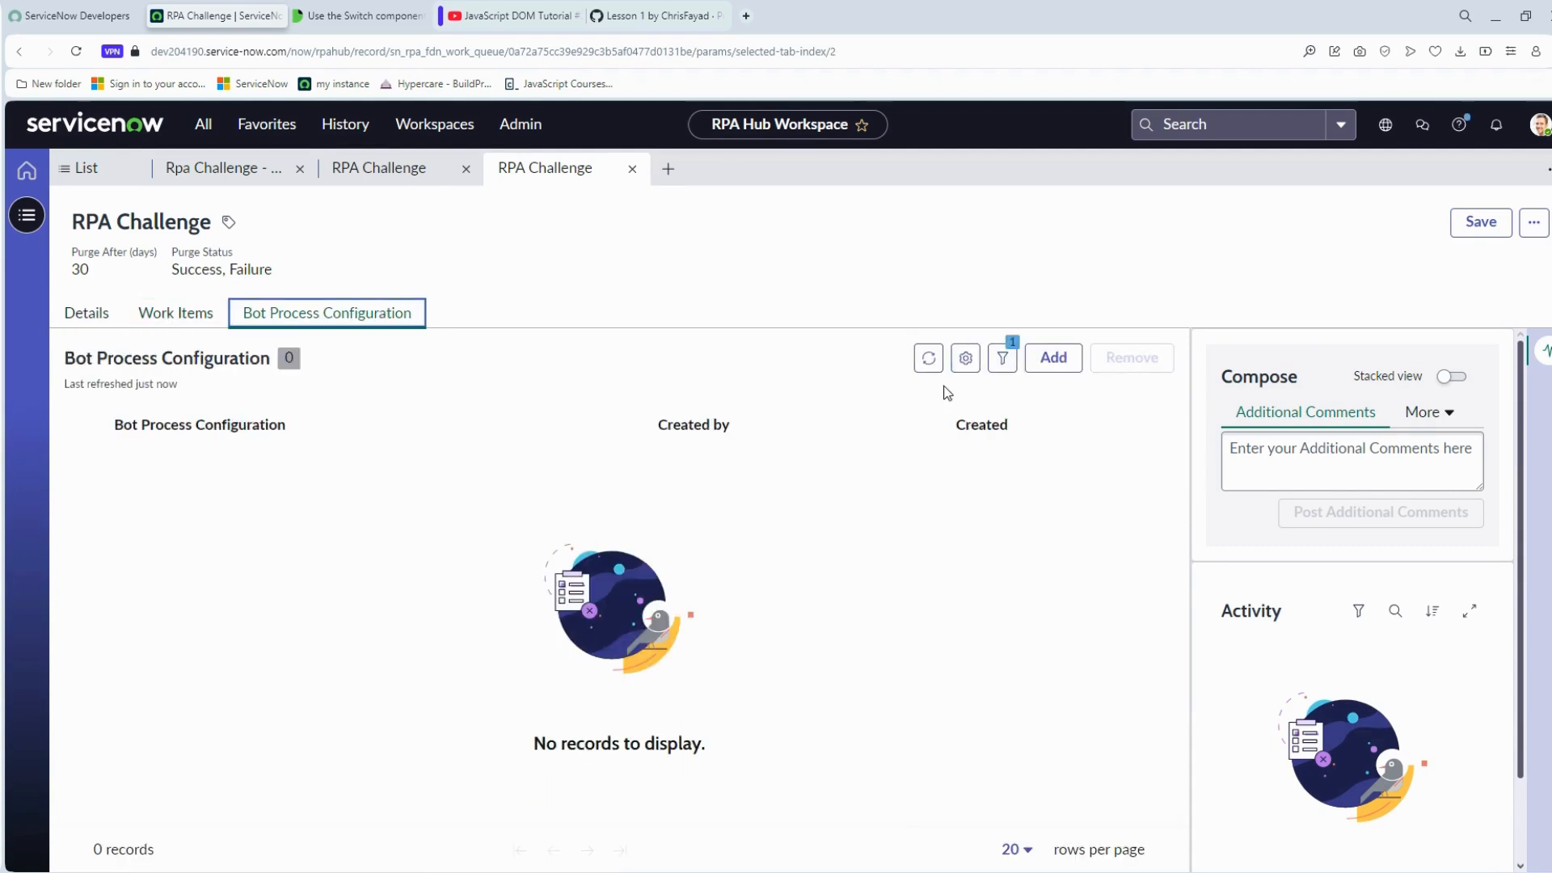
left_click(1063, 368)
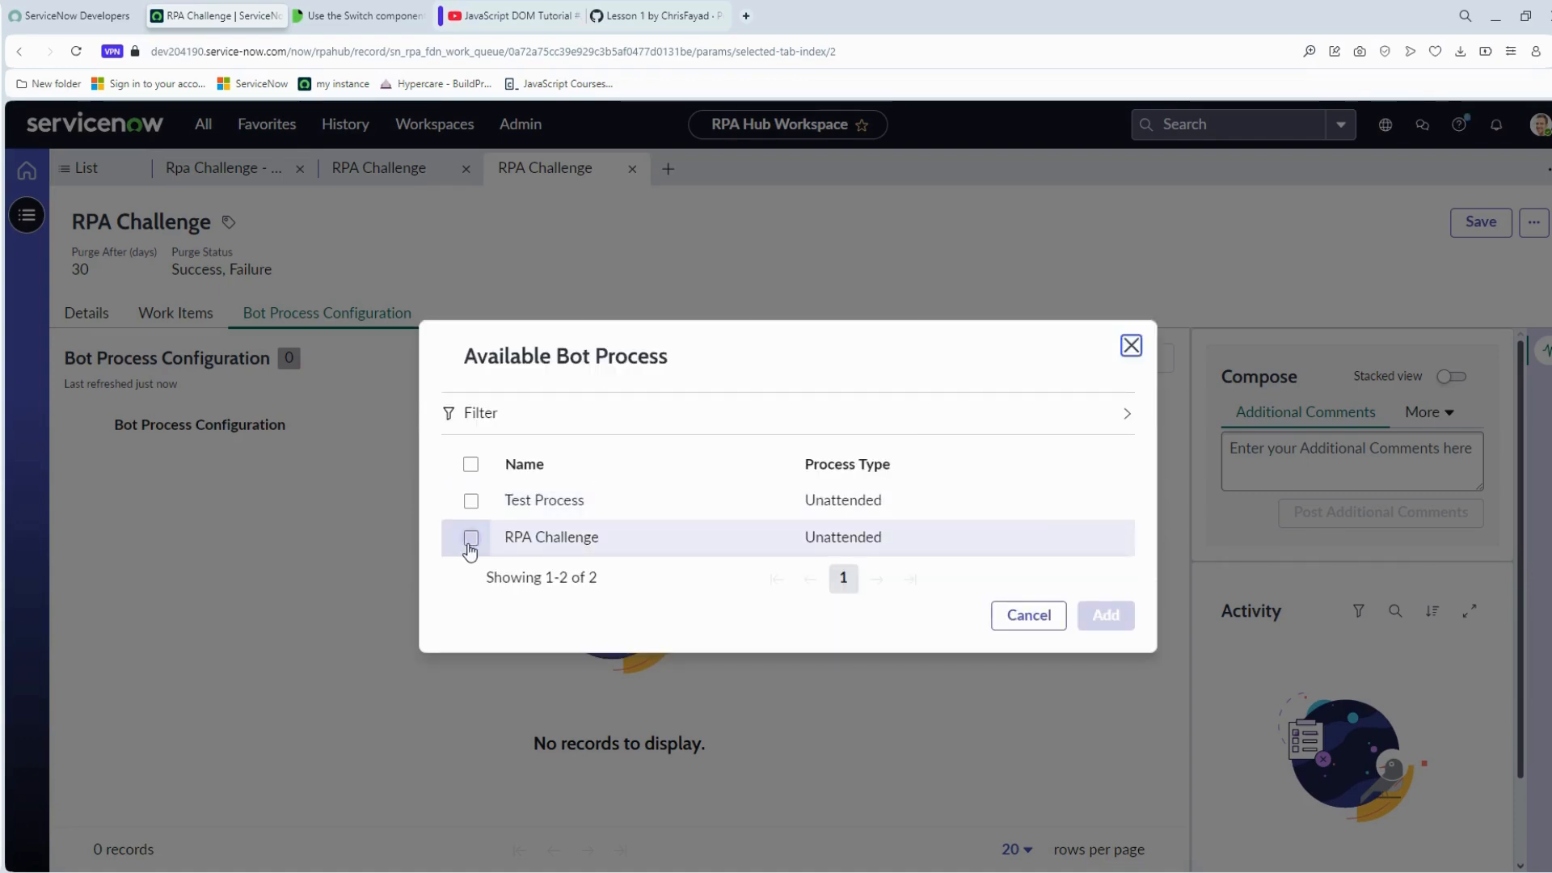
left_click(471, 539)
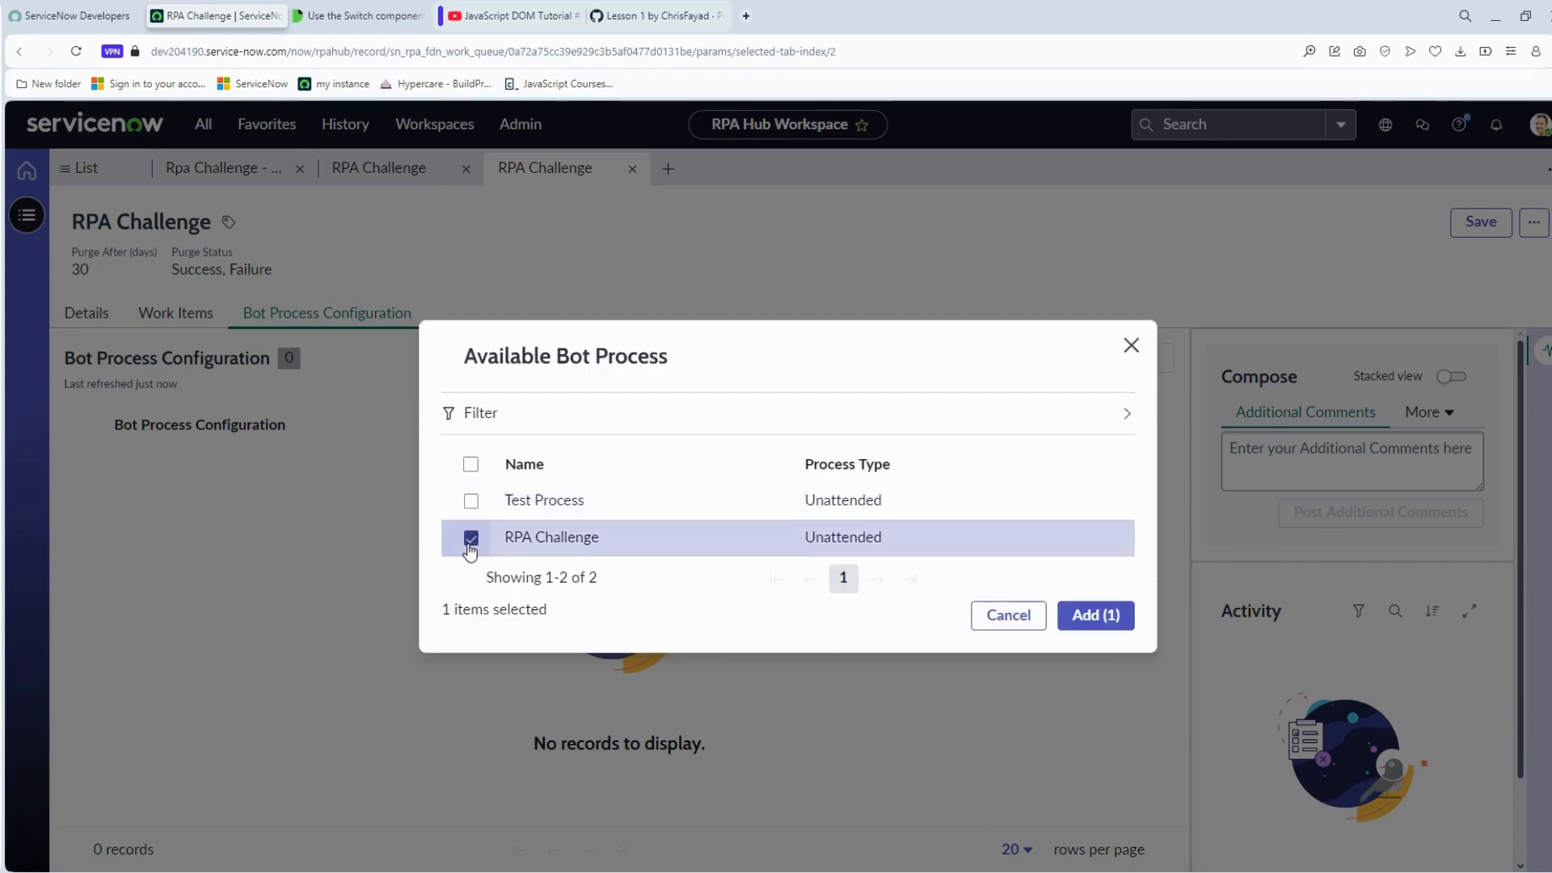
left_click(1098, 615)
left_click(928, 357)
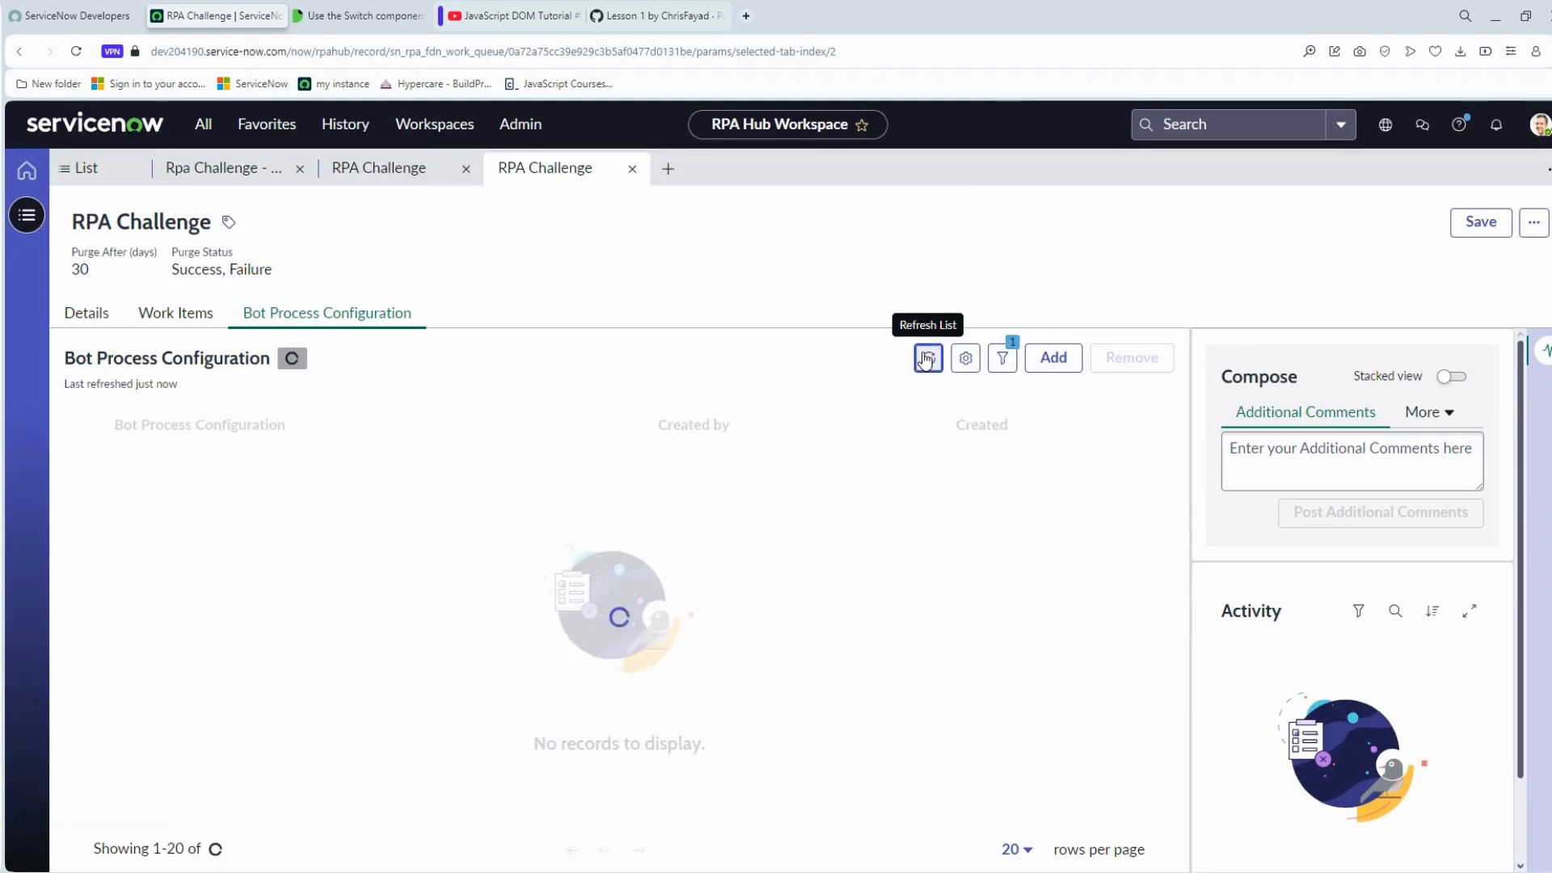
Return to the RPA Challenge bot process record and refresh its queues list to check the linked work queue
left_click(380, 167)
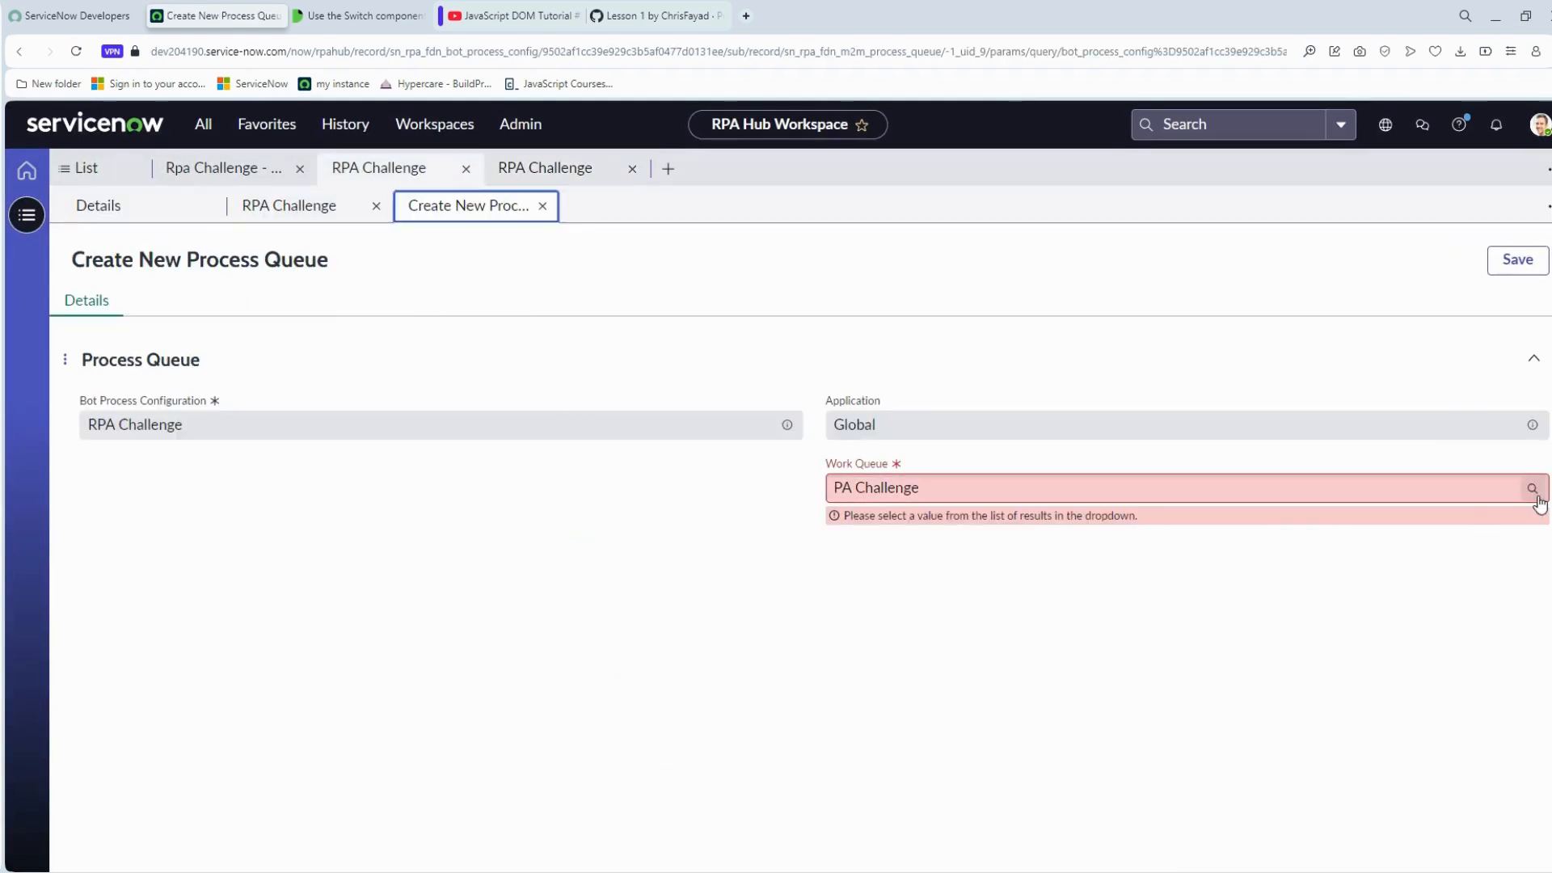
left_click(273, 208)
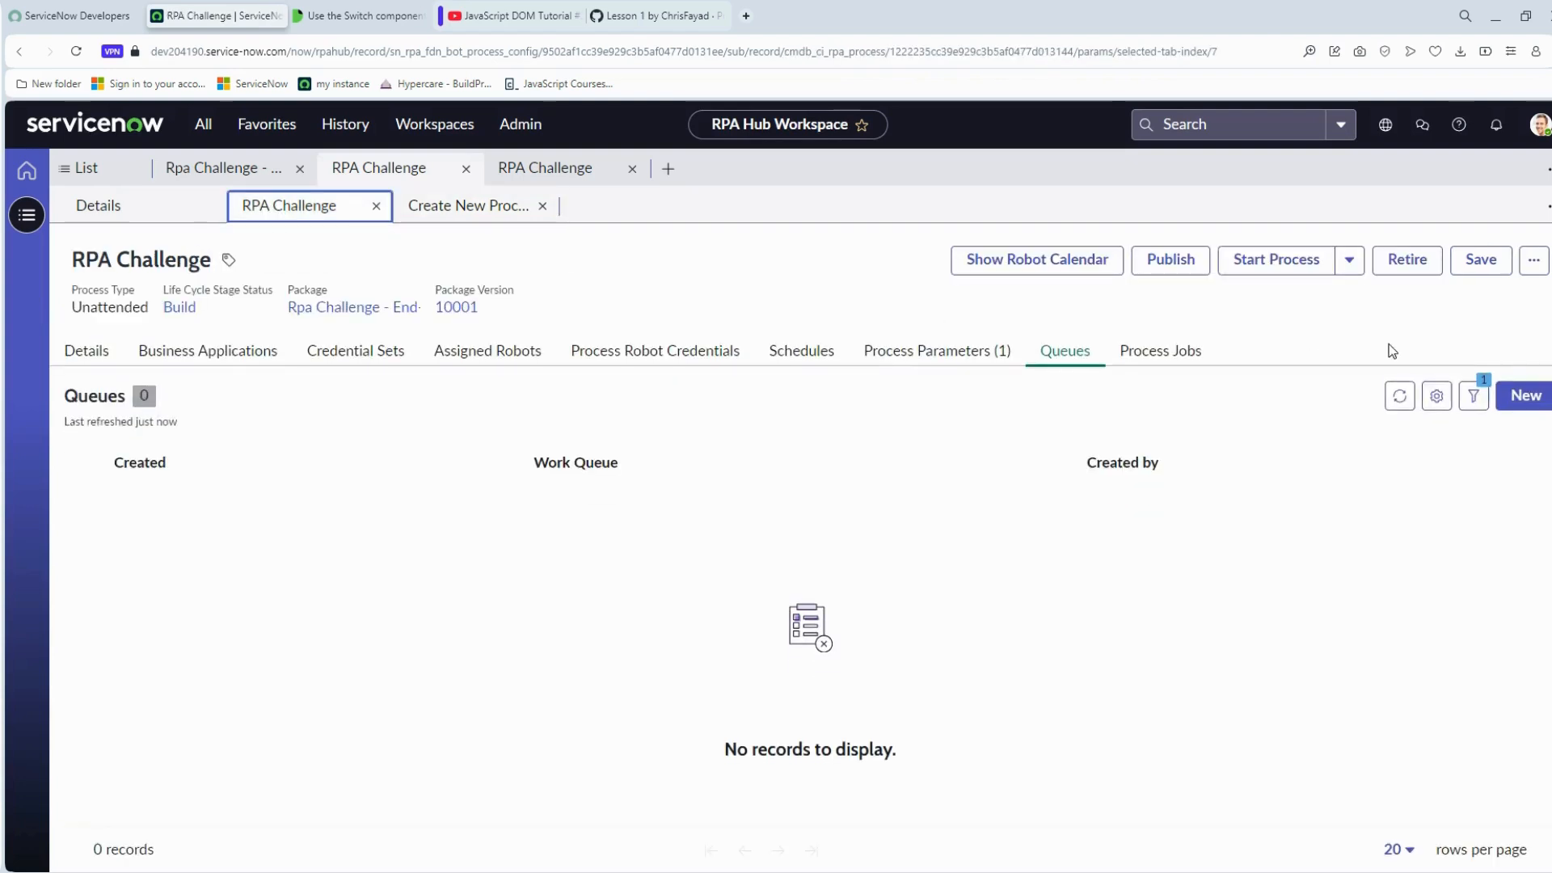
left_click(1399, 395)
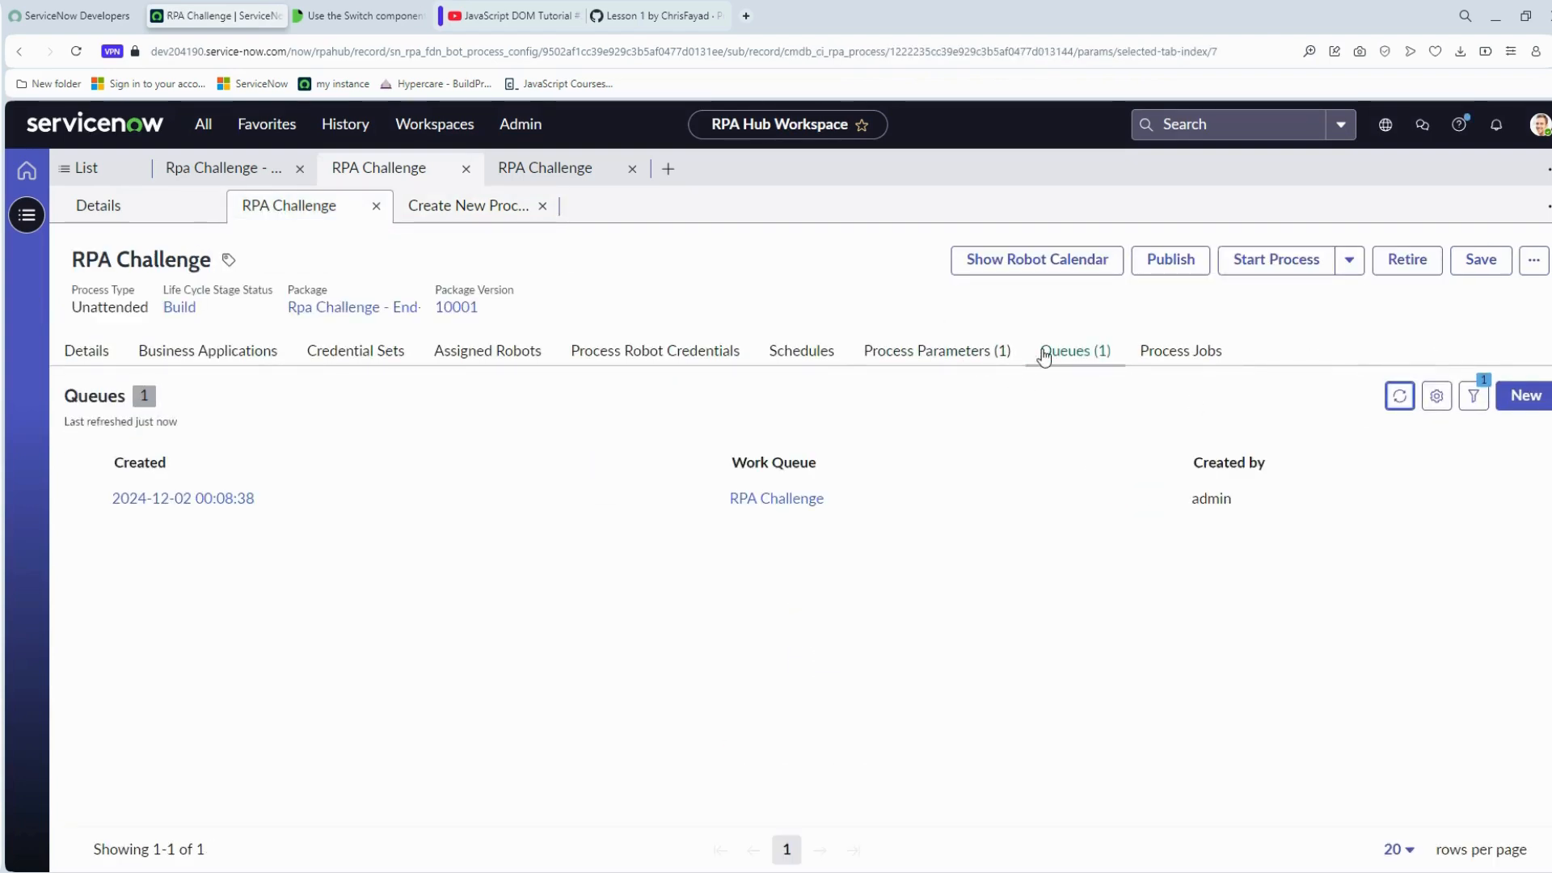
Check which work queues are offered in another new process queue form, then close it without saving
left_click(1538, 404)
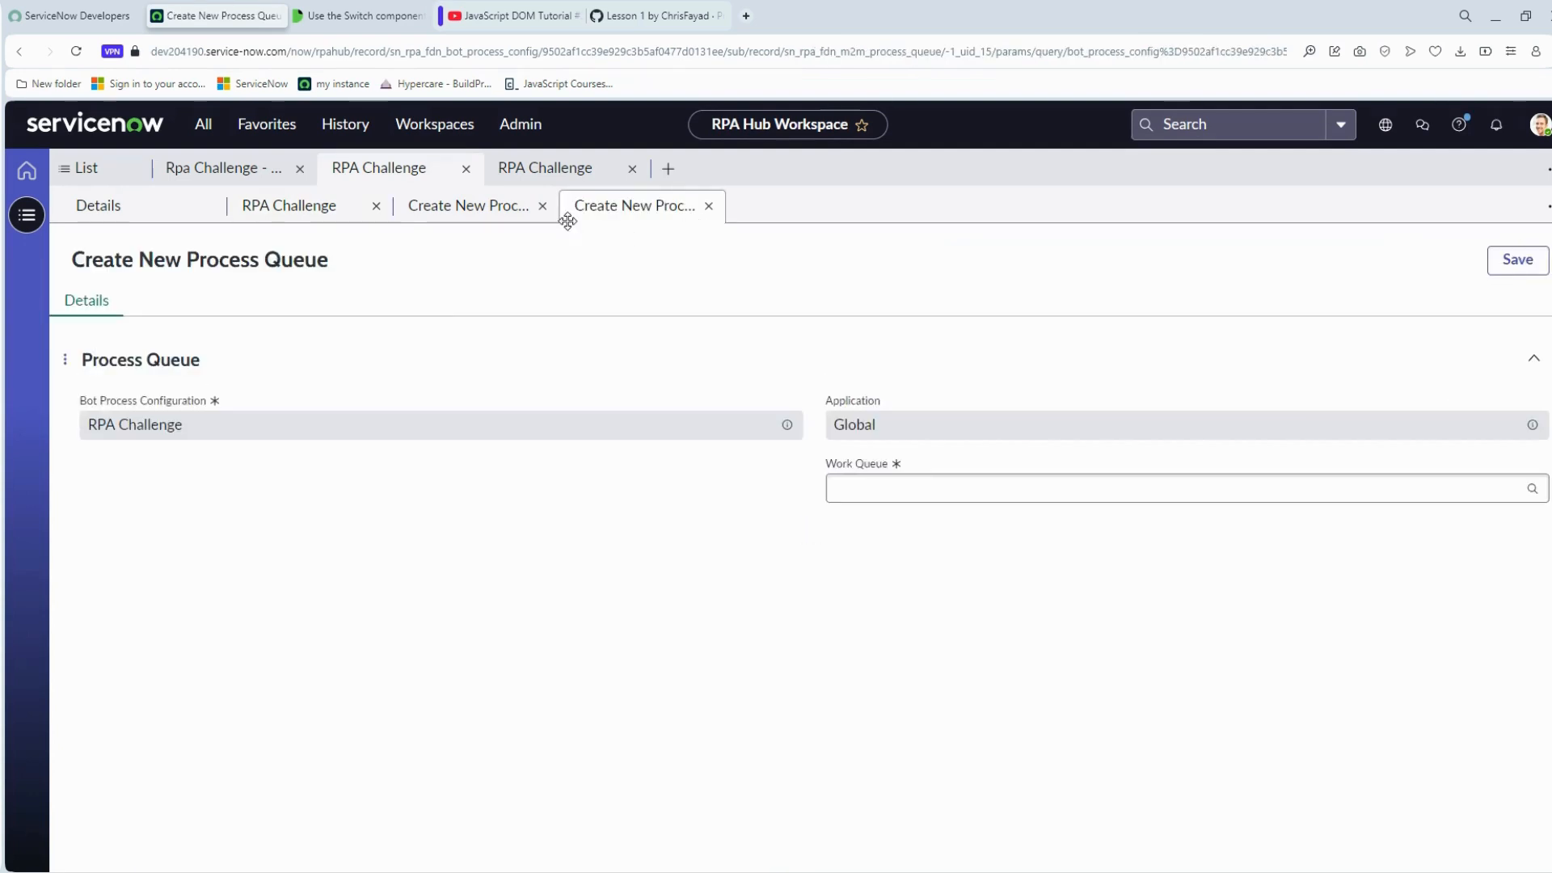
left_click(909, 488)
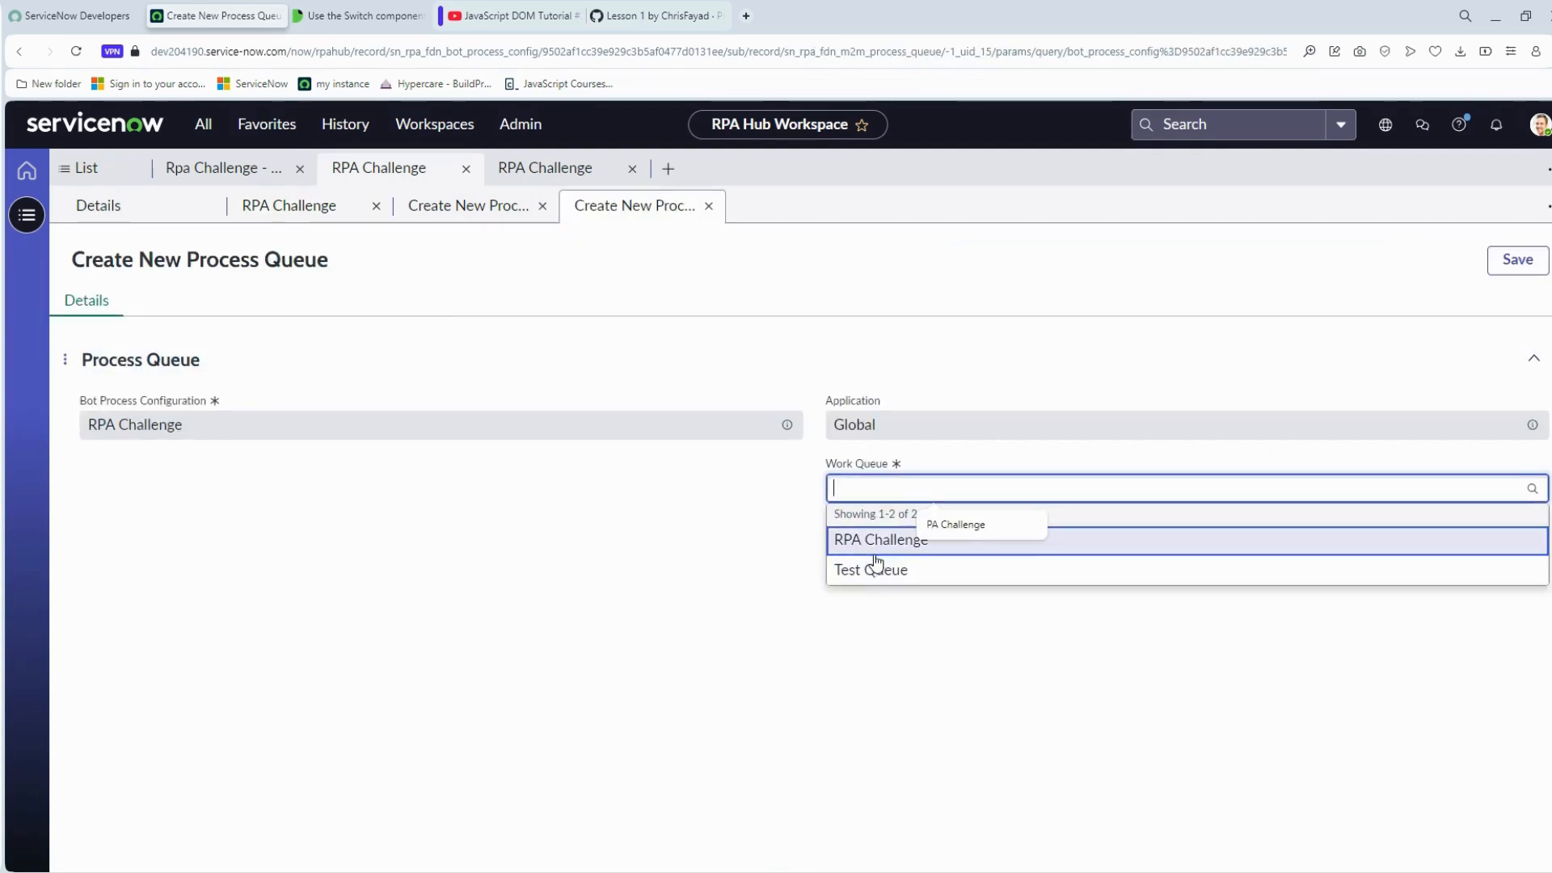
left_click(708, 205)
Close the remaining unsaved process queue form and refresh the bot process's queues list
left_click(307, 206)
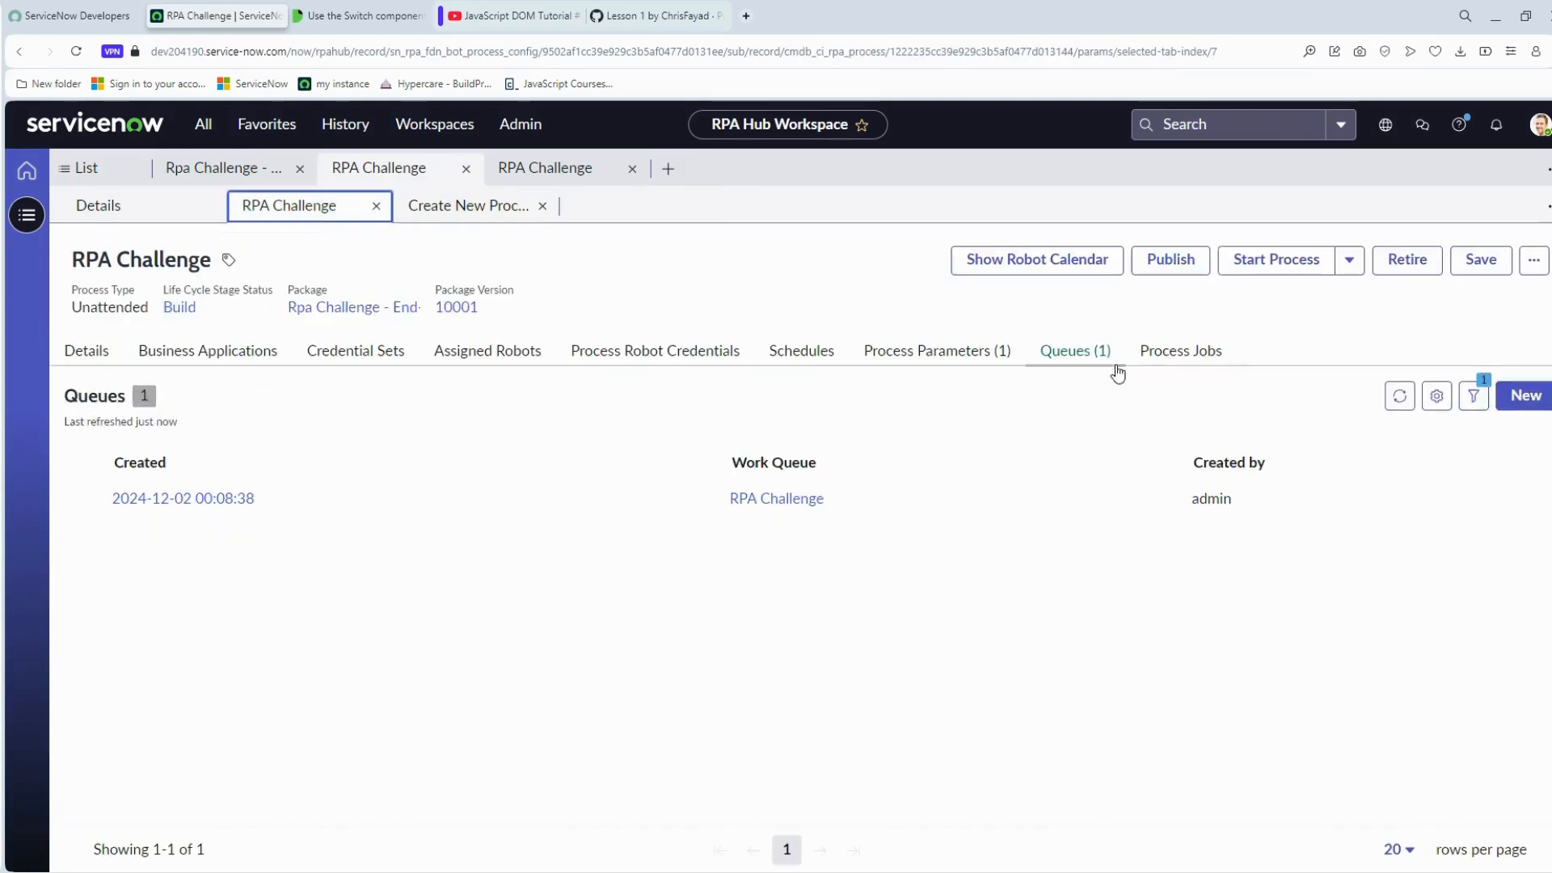
left_click(541, 209)
left_click(1400, 396)
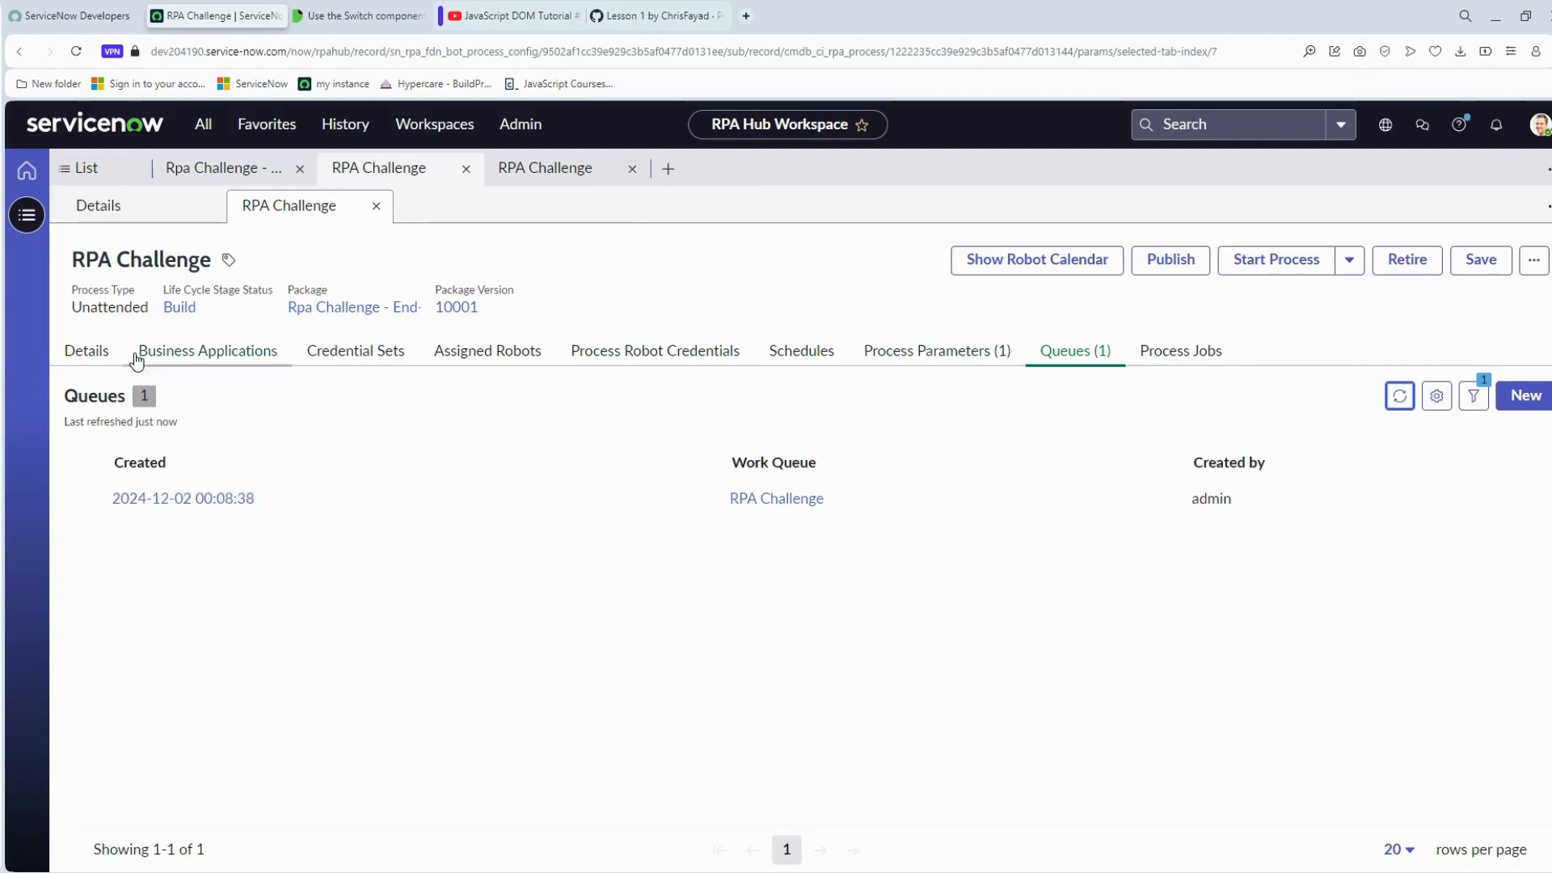
left_click(1400, 396)
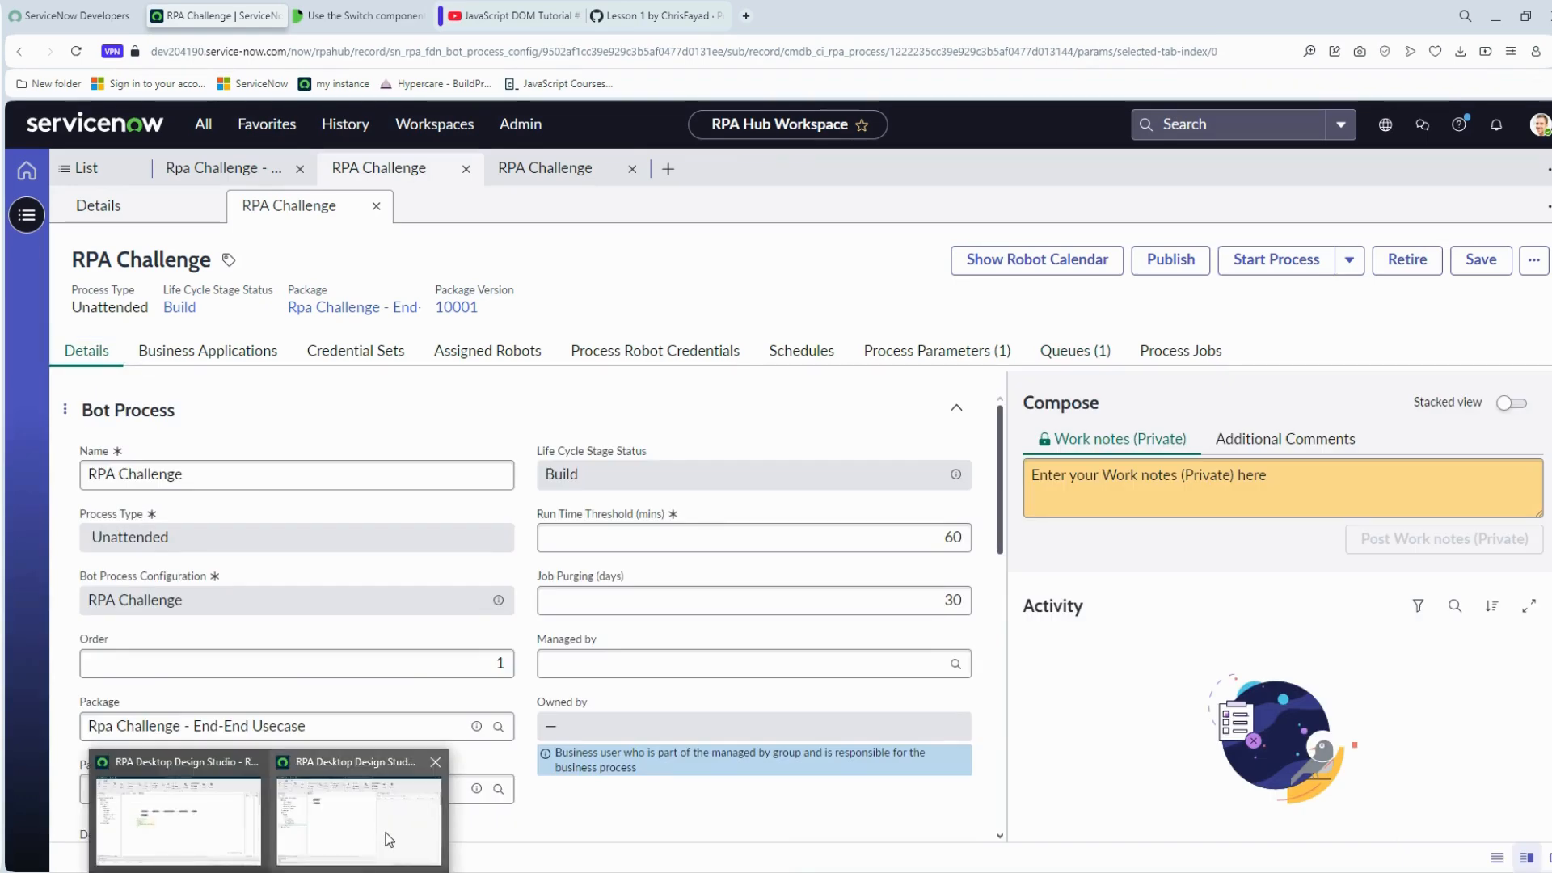
Switch to RPA Desktop Design Studio and place the Initialization activity after START in the Main workflow
left_click(388, 833)
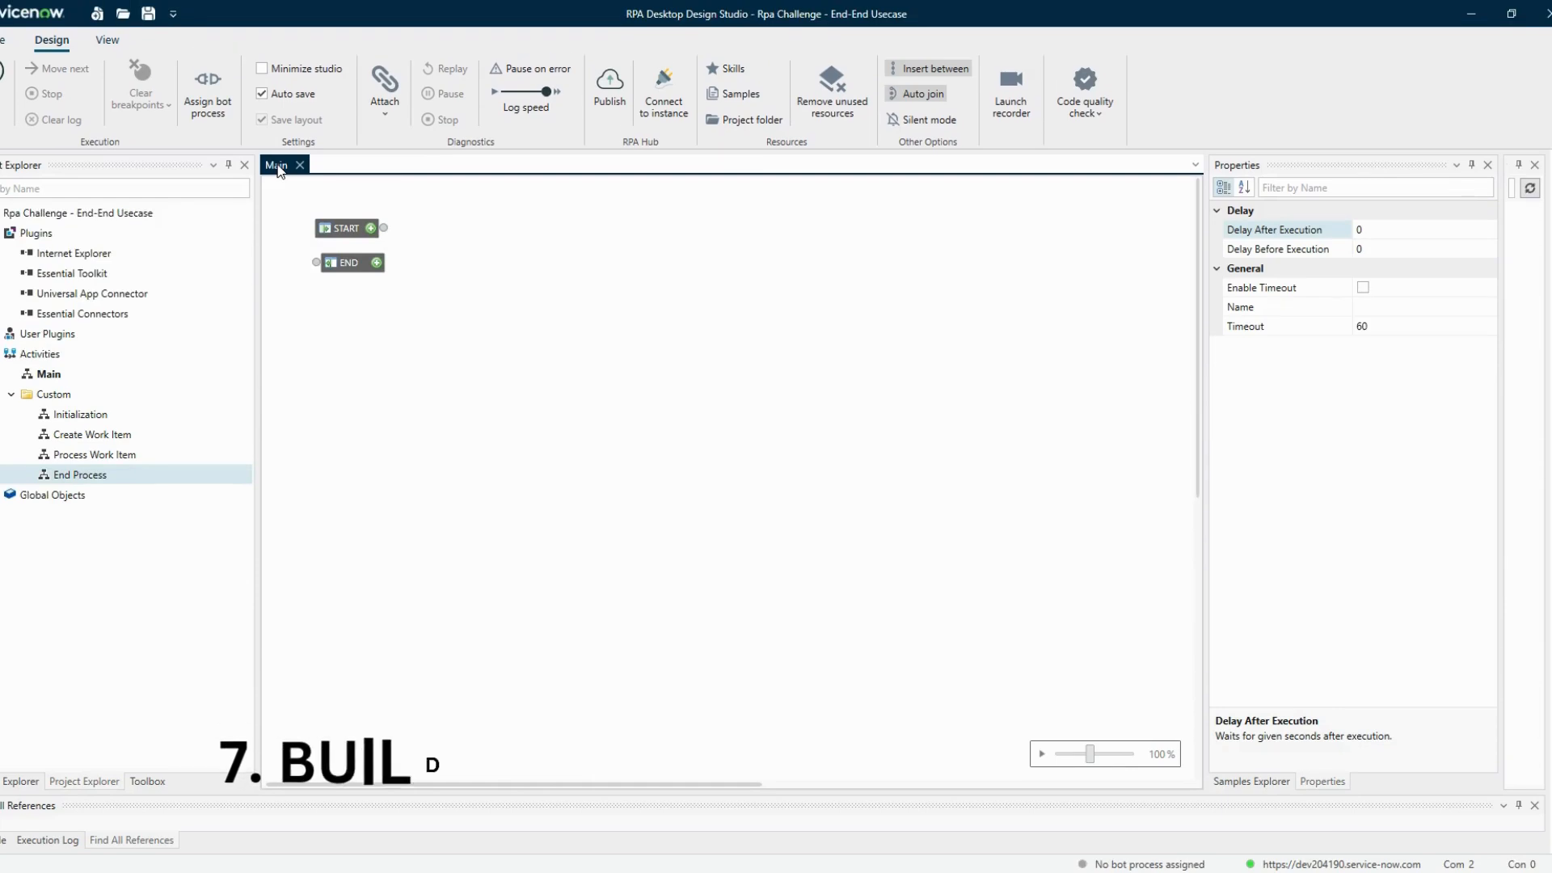
left_click(122, 418)
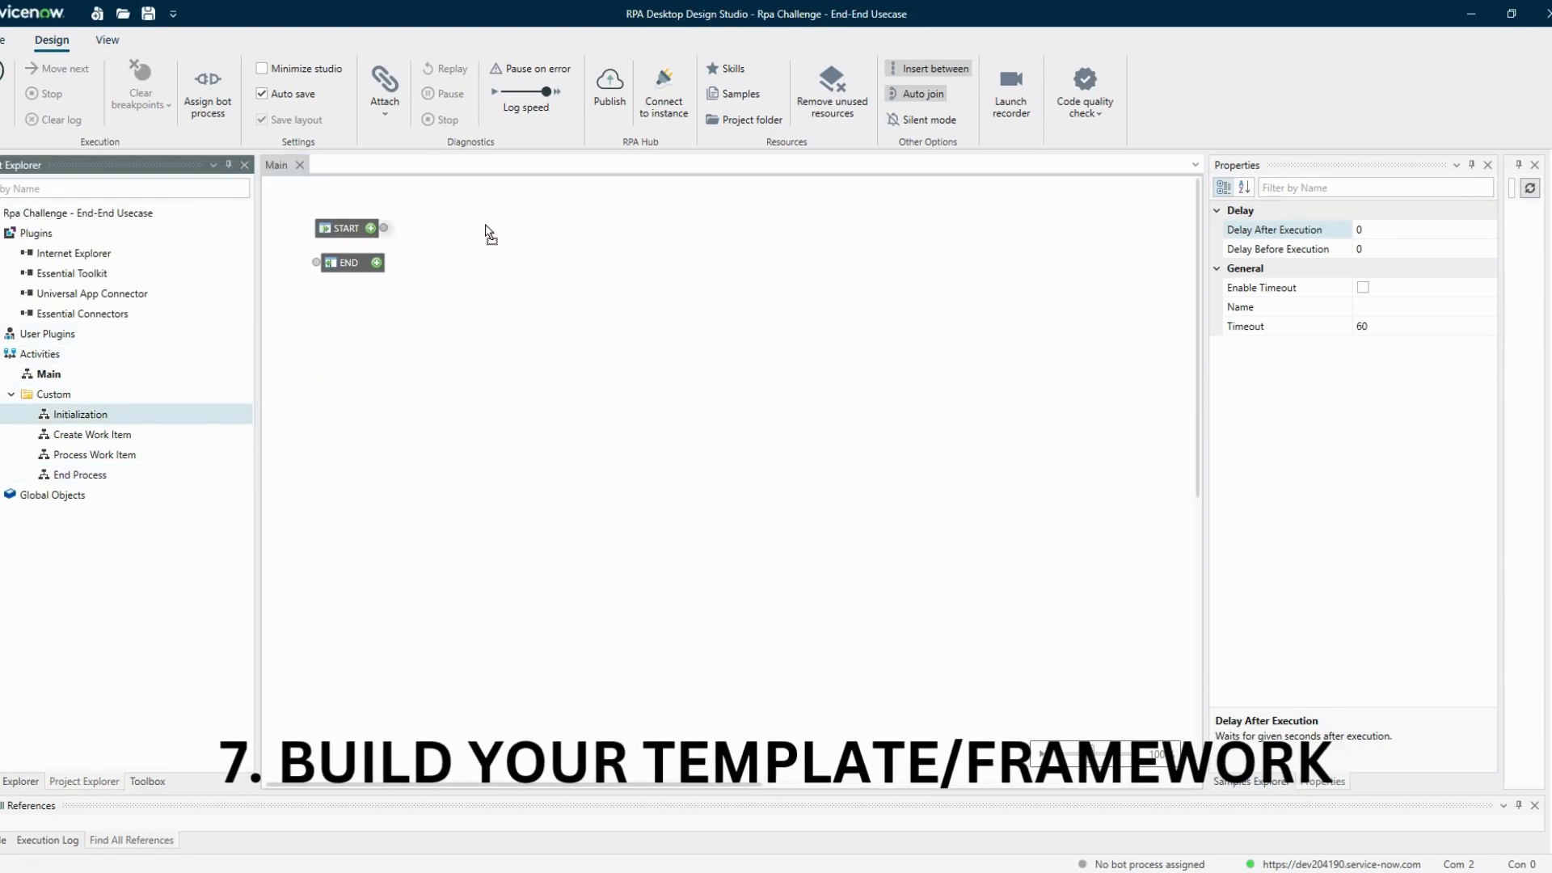
left_click_drag(486, 227, 490, 305)
Add the comment "Init all Applications: EXCEL, EDGE,OUTLOOK" to the Initialization activity and widen it to show the full text
right_click(488, 292)
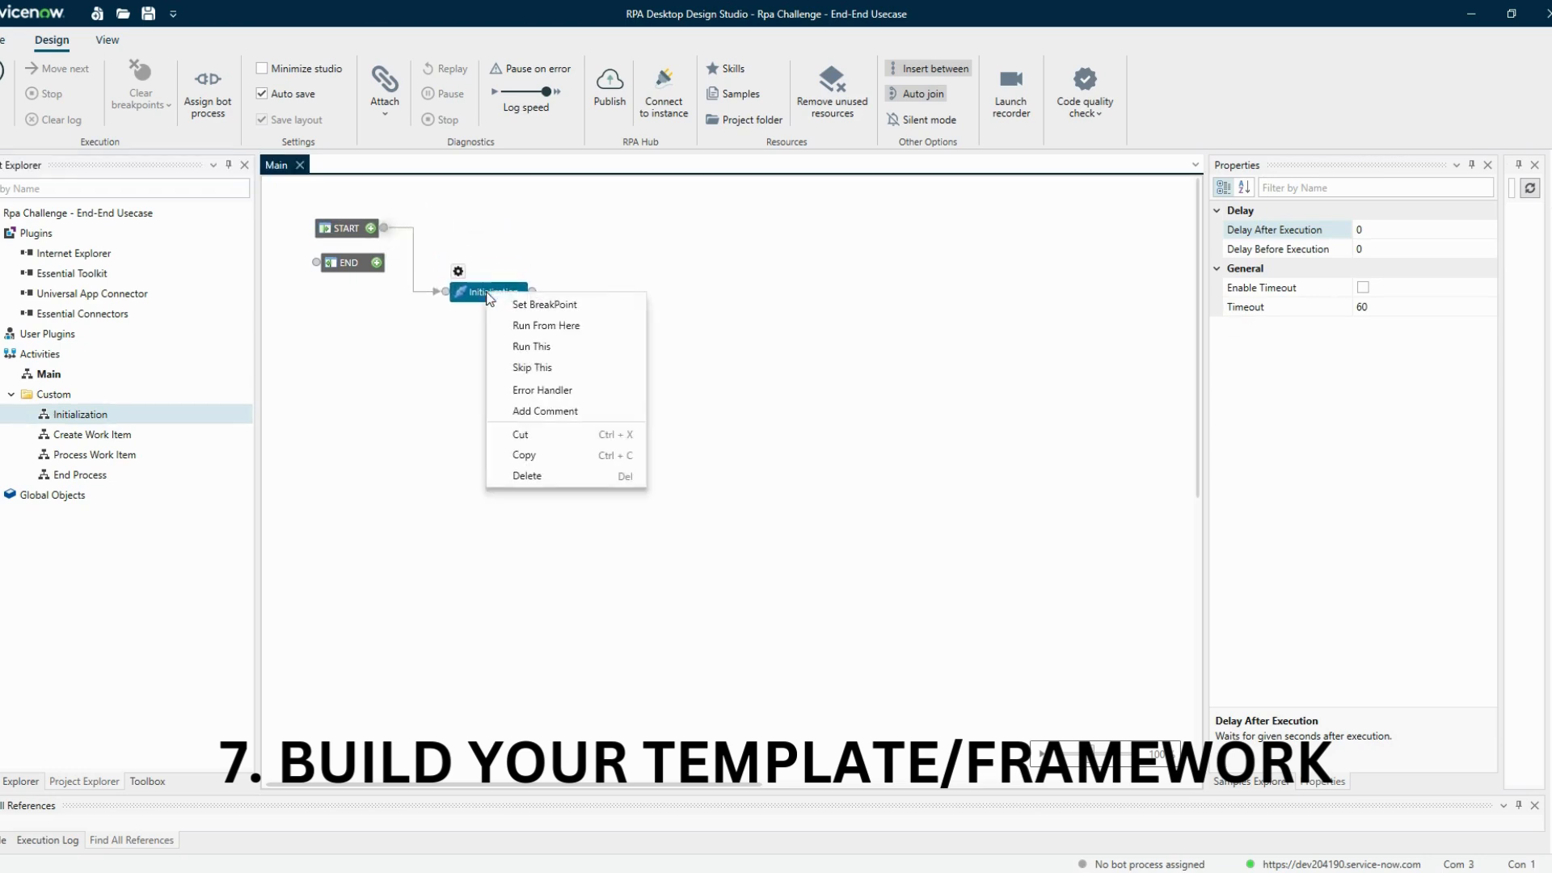
left_click(541, 412)
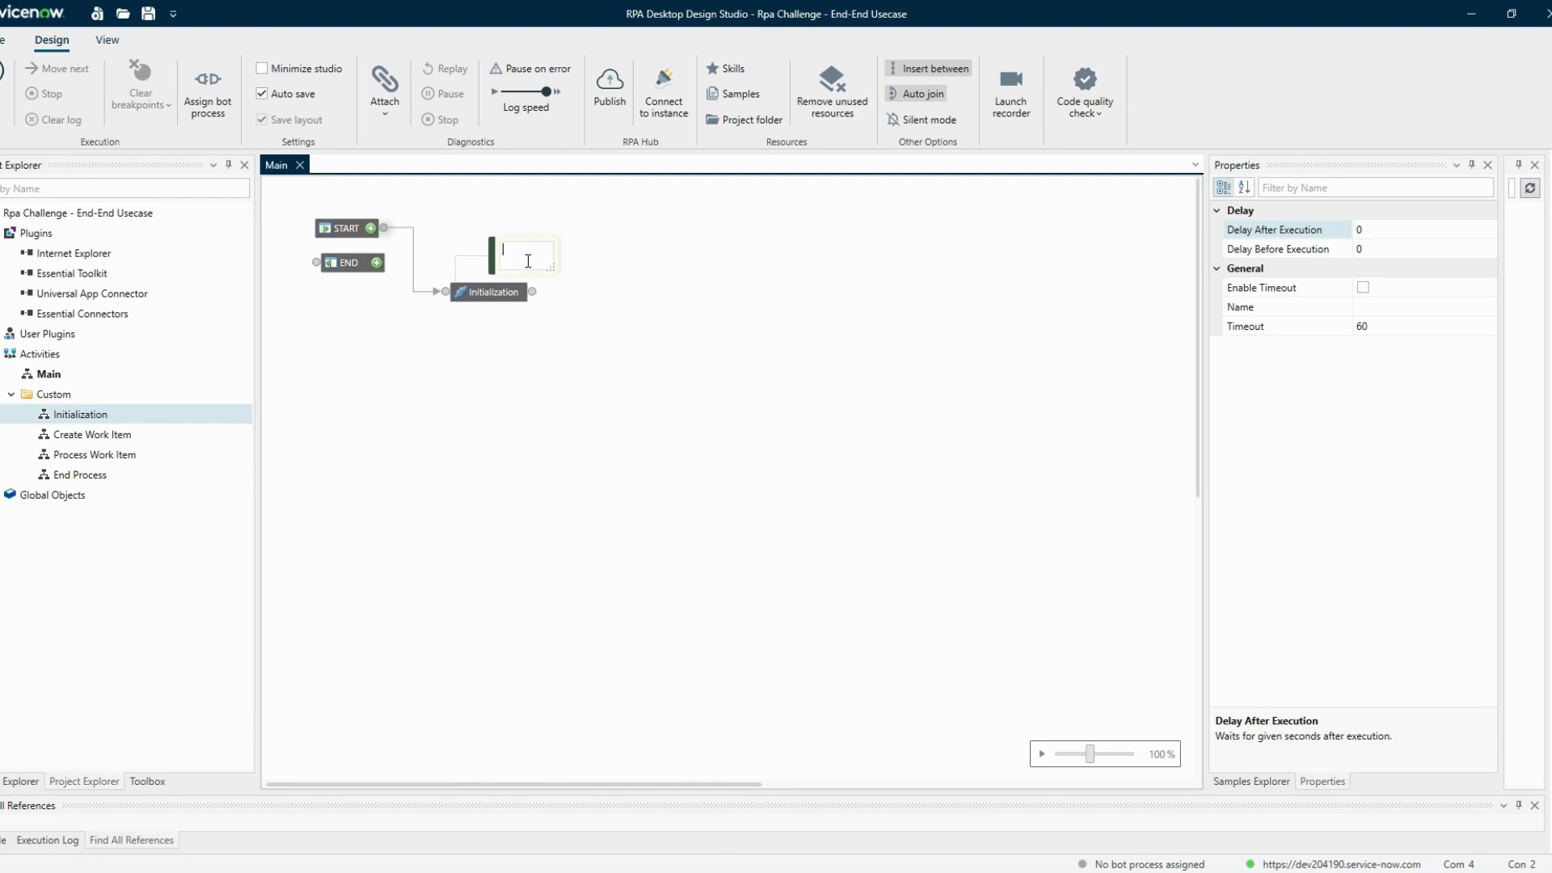
key("Caps_Lock")
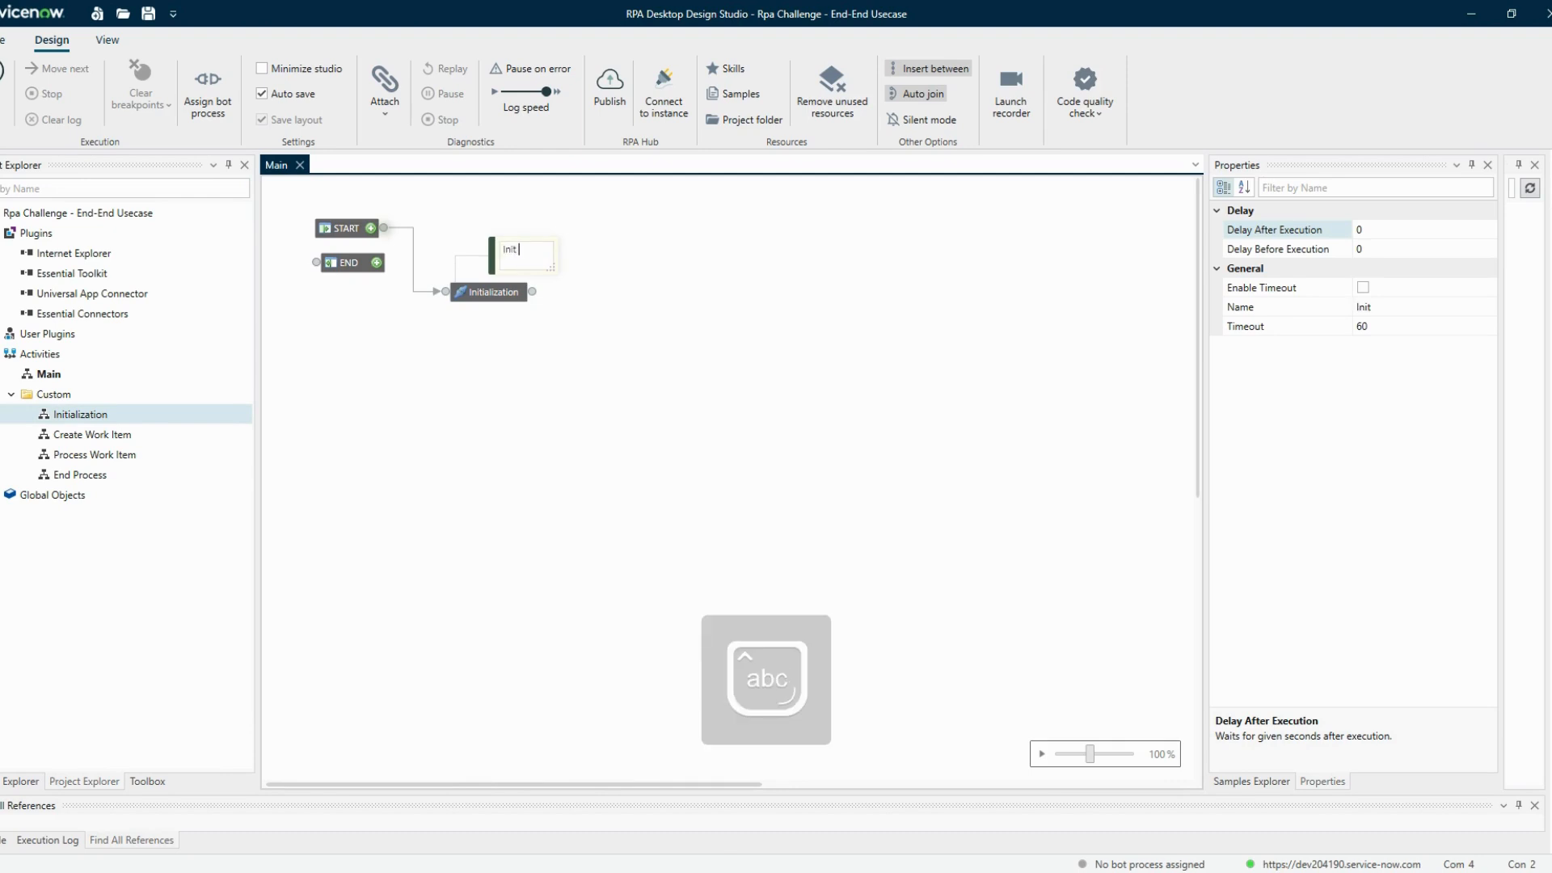
type("Init all Applications:")
key("Caps_Lock")
type("EX")
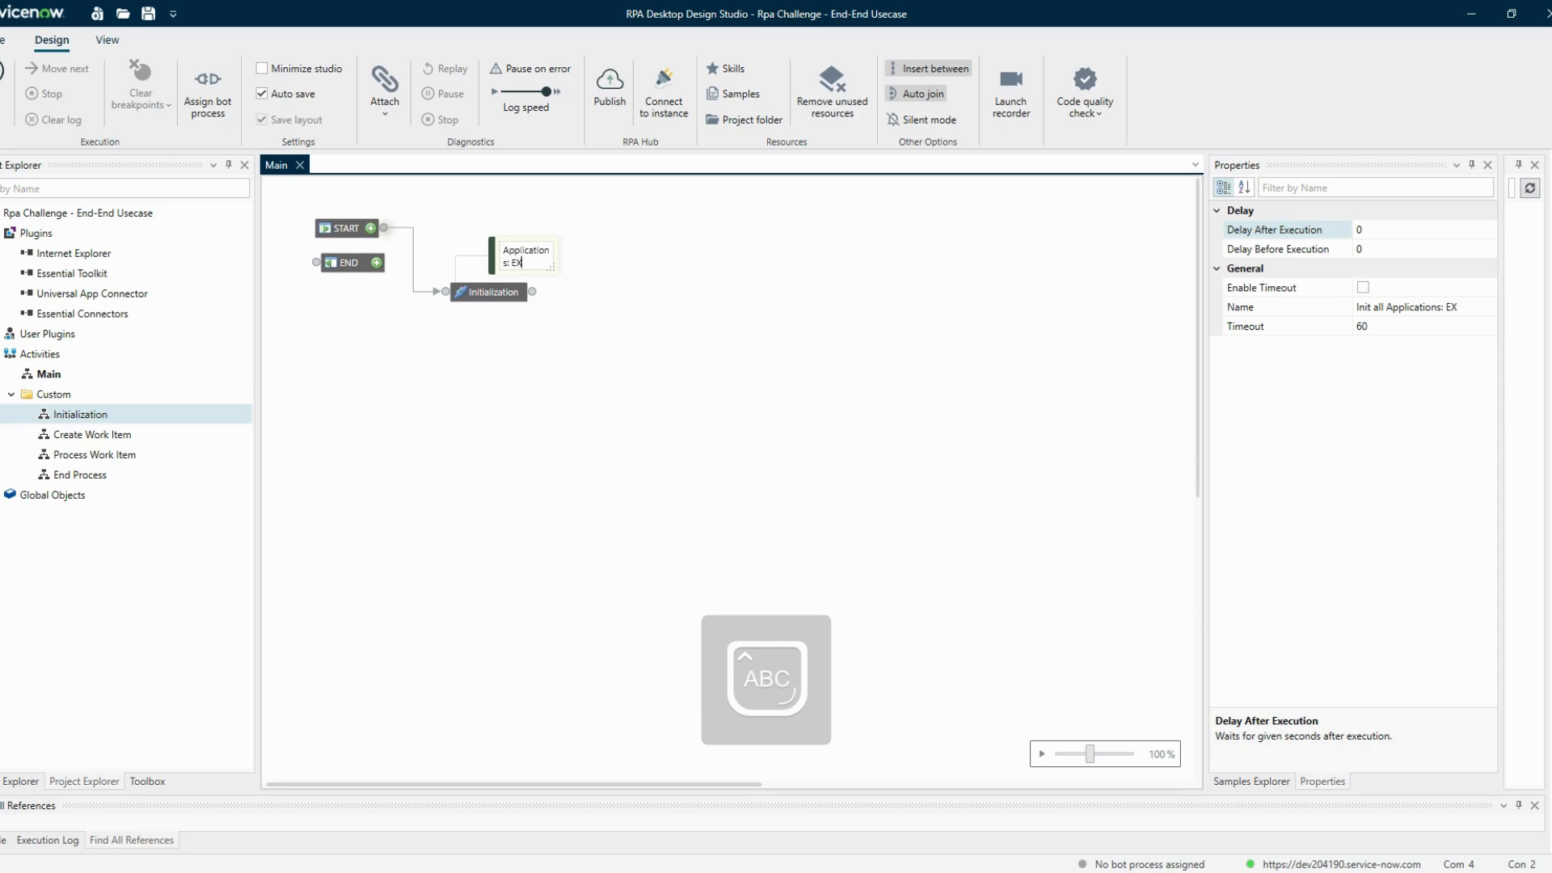
type("CEL, EDGEDEG")
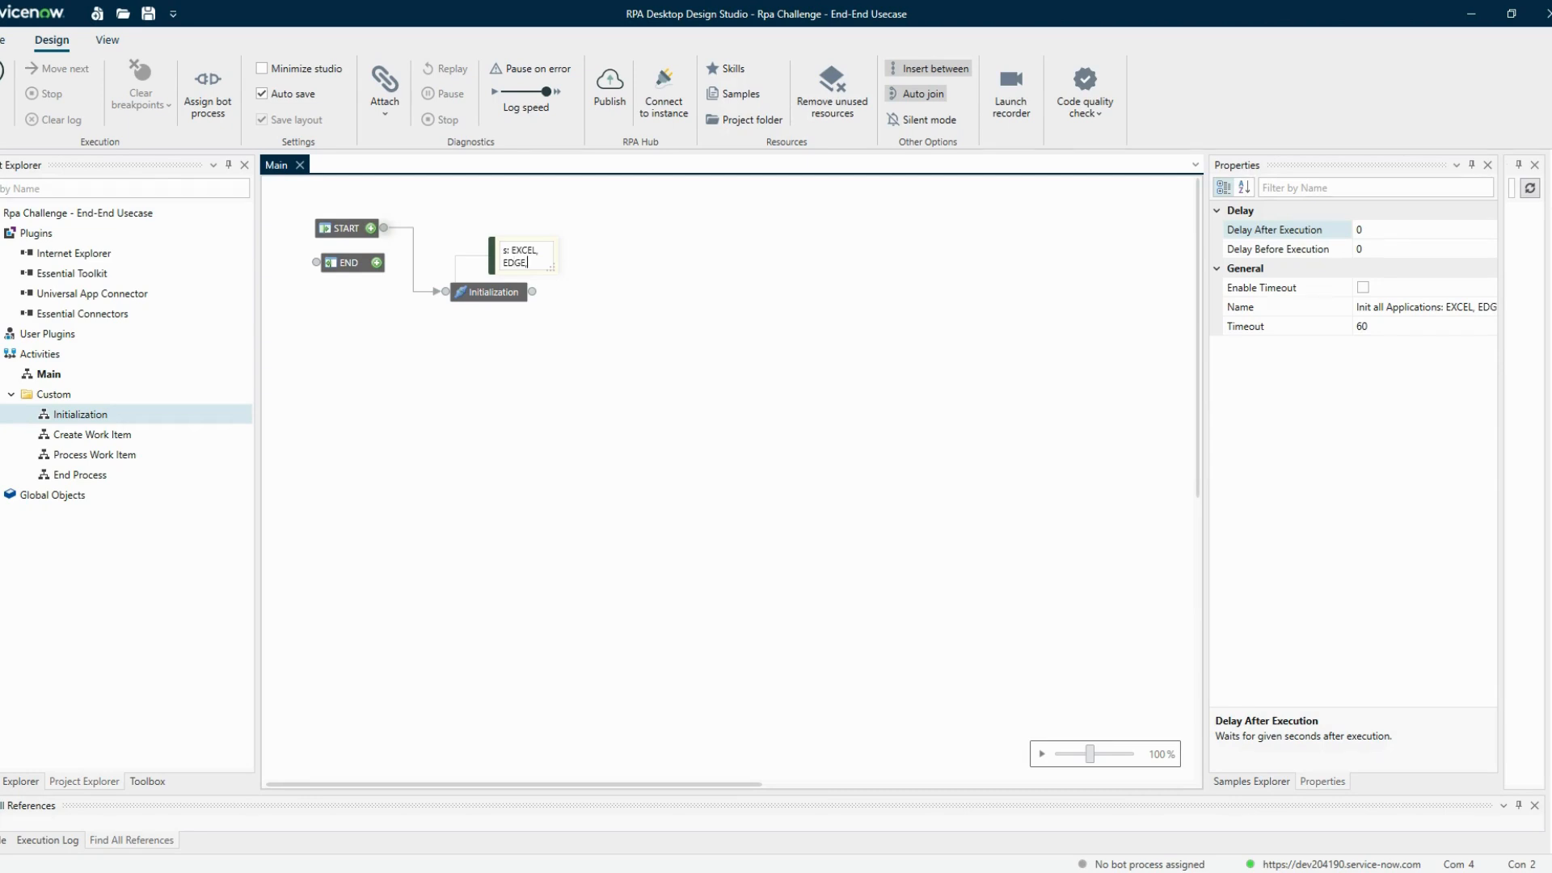
type(",O")
key("Caps_Lock")
type("u")
key("BackSpace")
key("Caps_Lock")
type("UTL")
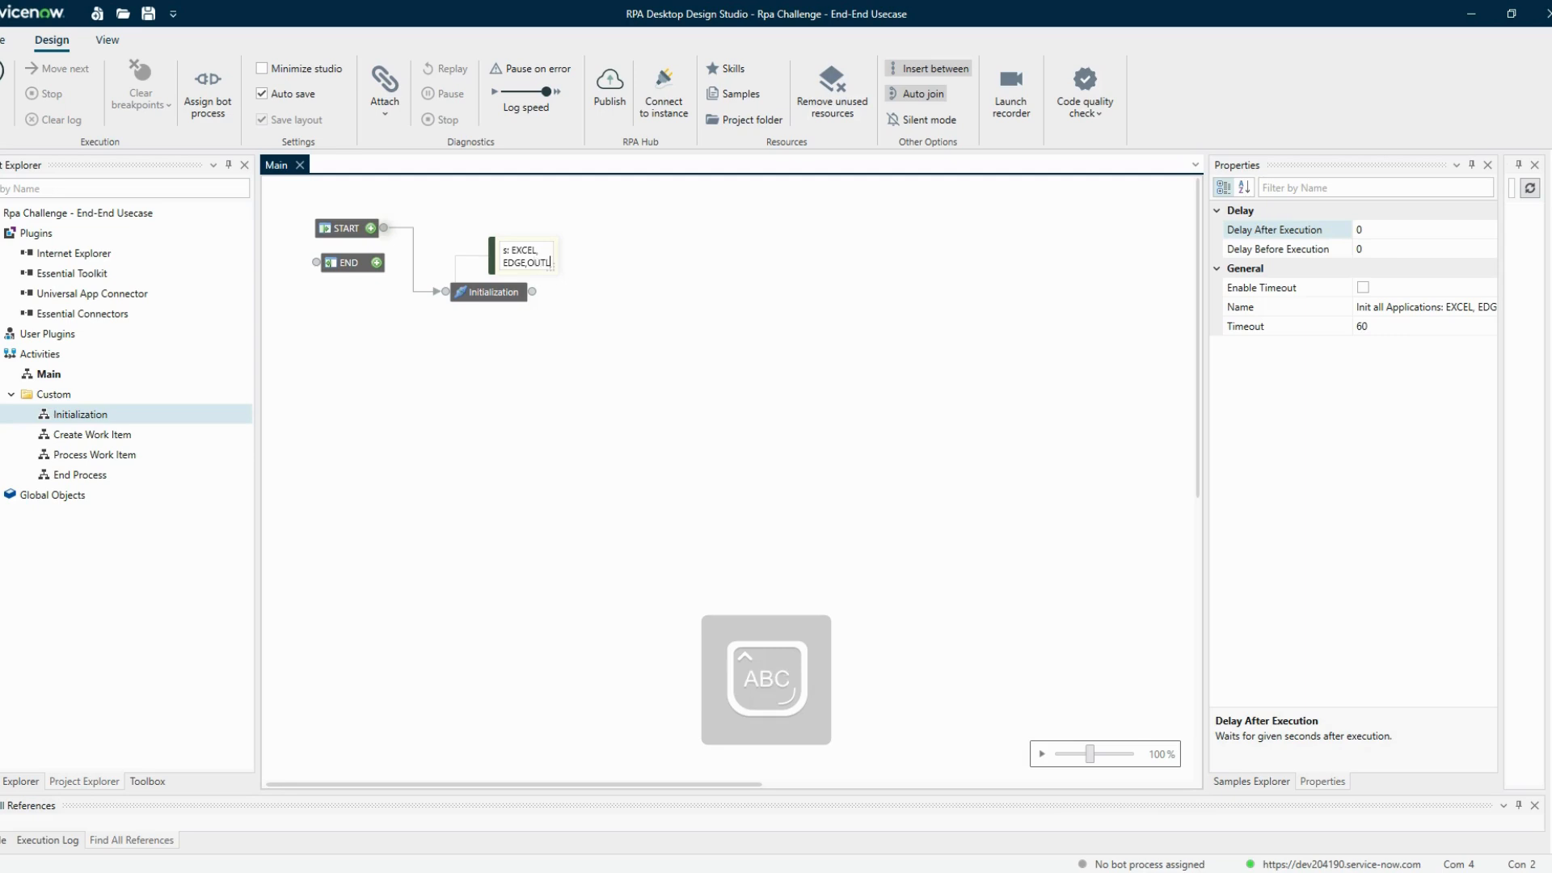
type("OOK")
left_click_drag(553, 268, 616, 270)
Place the Create Work Item activity after Initialization and give it the comment "Create Queue Work Item"
left_click_drag(92, 435, 653, 342)
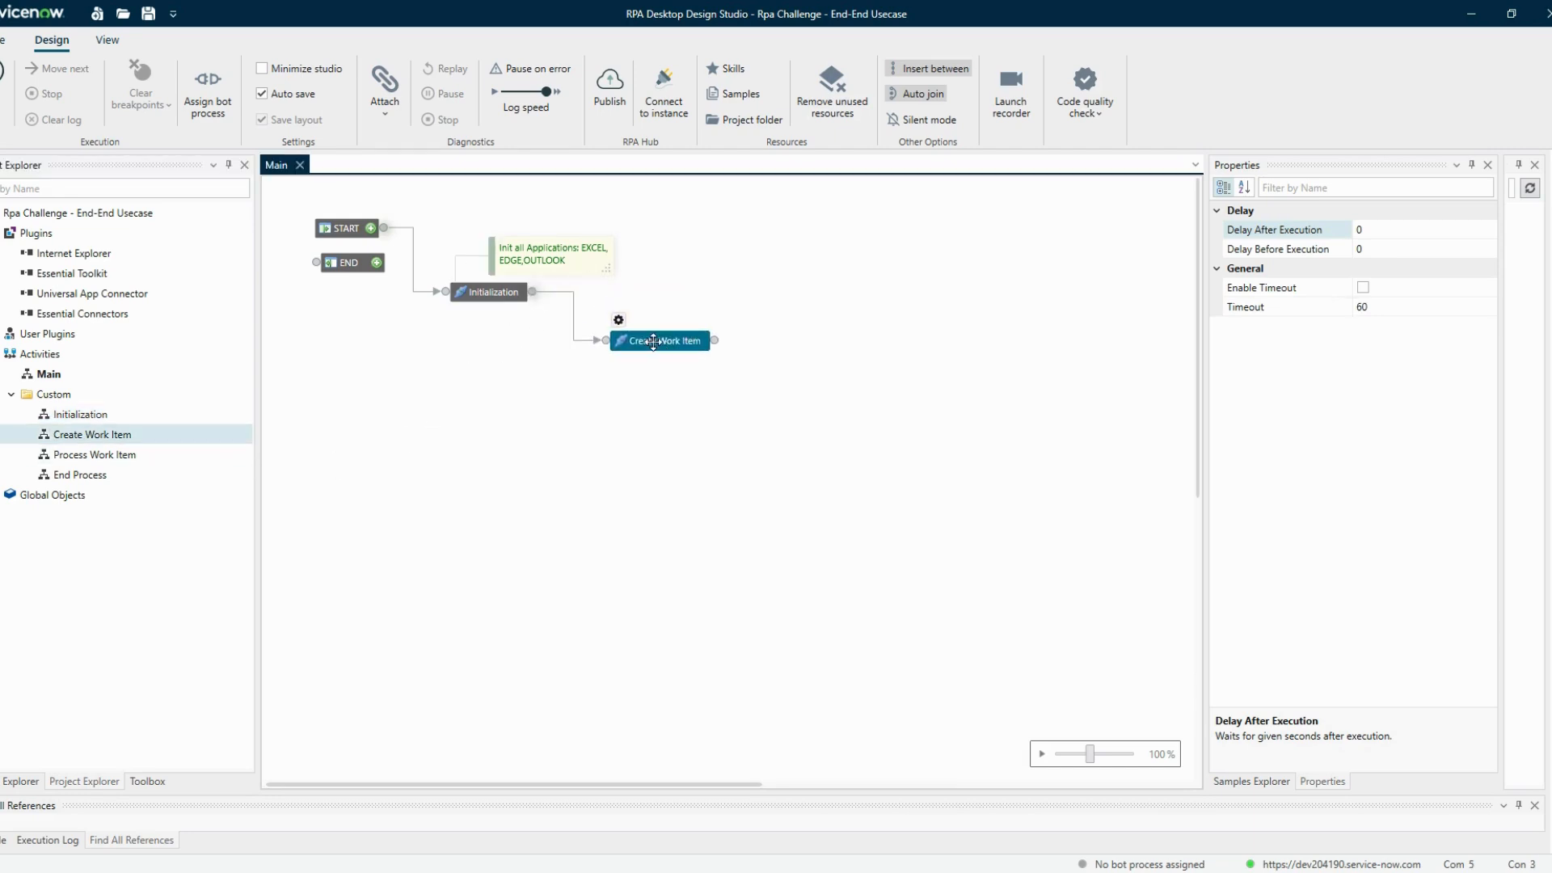
right_click(653, 342)
left_click(712, 461)
left_click(691, 303)
type("Create Queue Work Item")
Place the Process Work Item activity after Create Work Item with the comment "Pick Each work item and process it on the app"
left_click_drag(95, 455, 815, 342)
left_click_drag(815, 343, 818, 405)
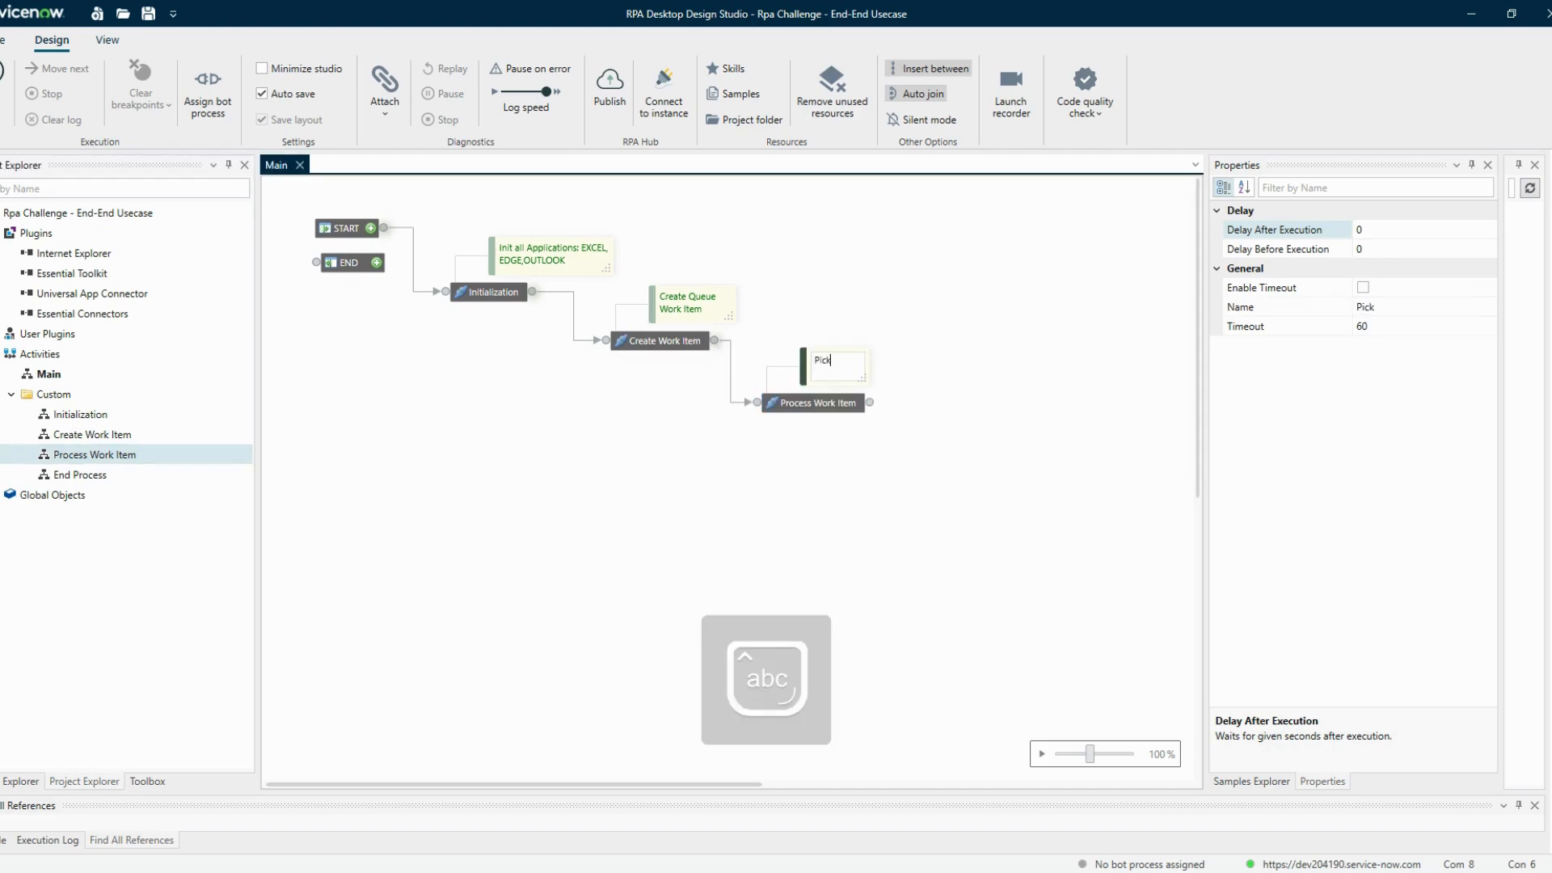
type("Each work item and")
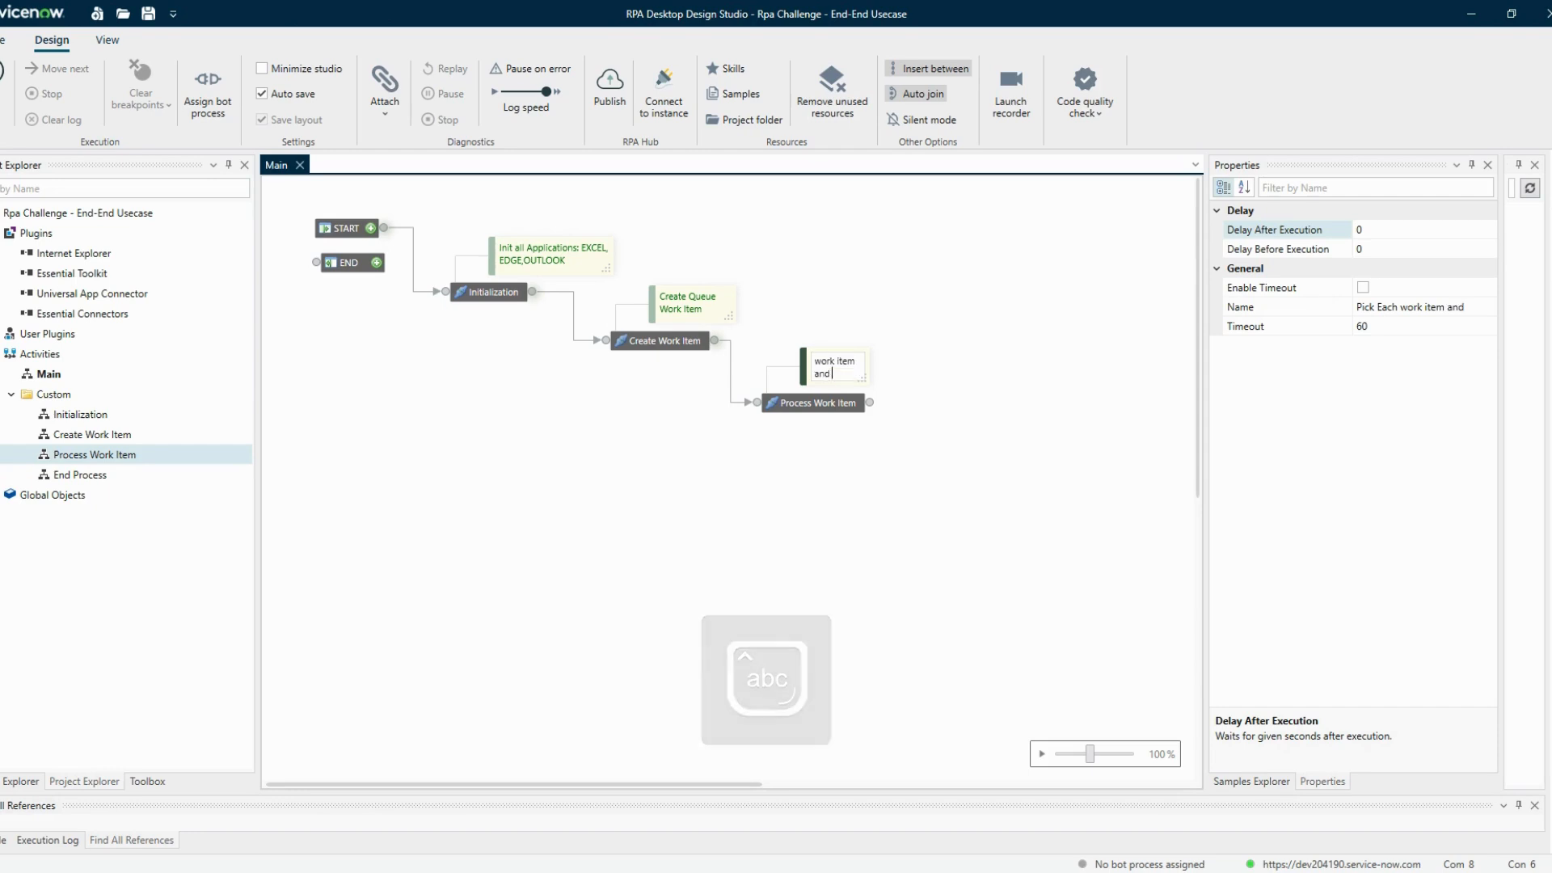
type(" process it on th")
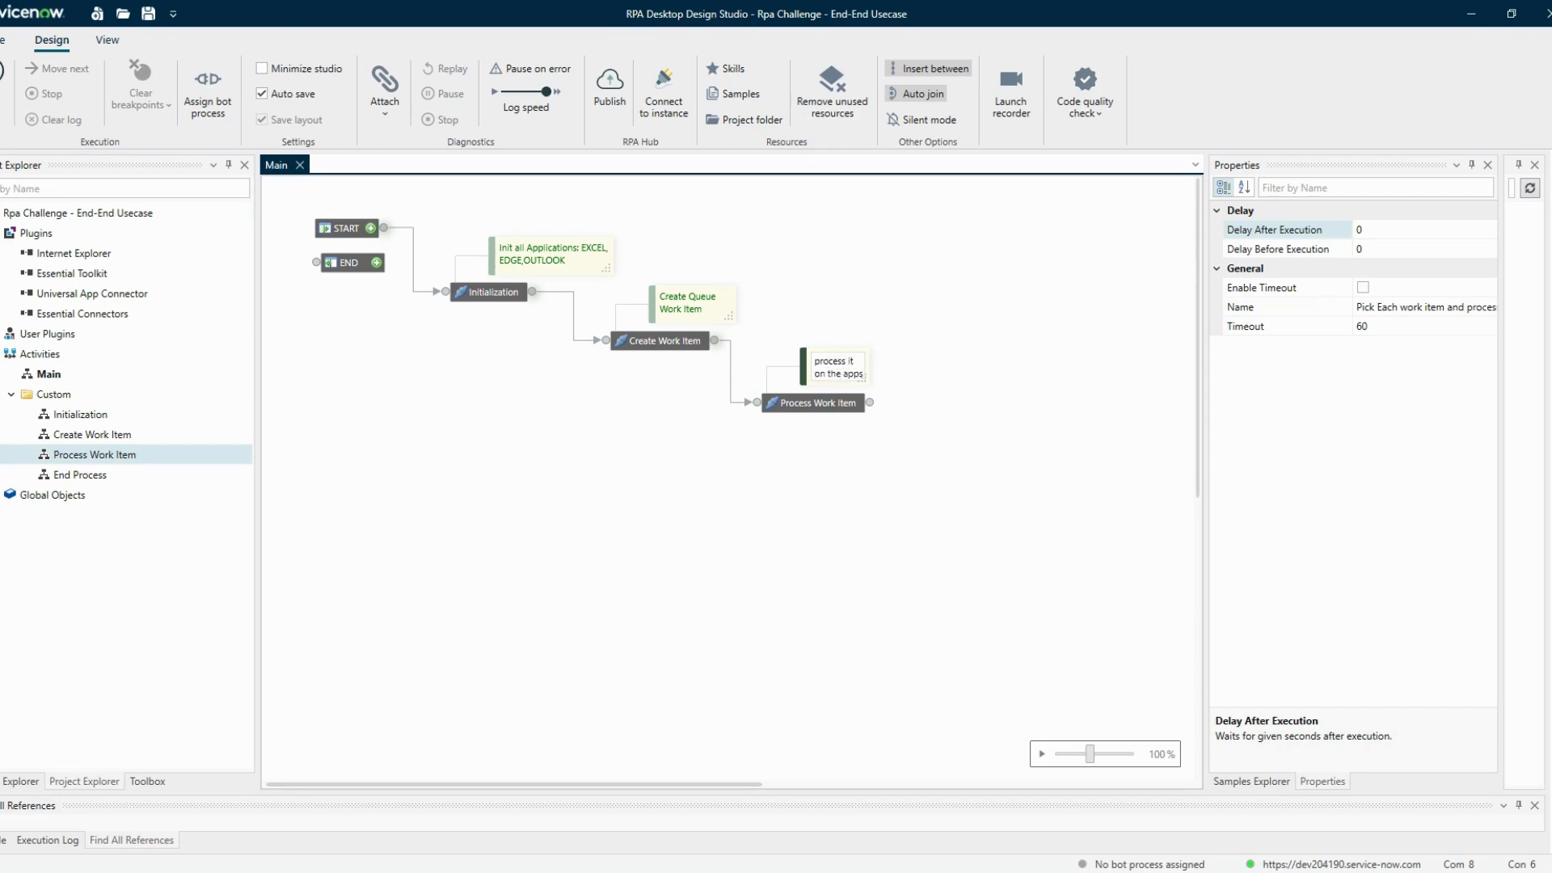
Add End Process after Process Work Item, comment it "close all apps used and send ouput report/email", and fit both within the canvas
left_click_drag(79, 474, 979, 459)
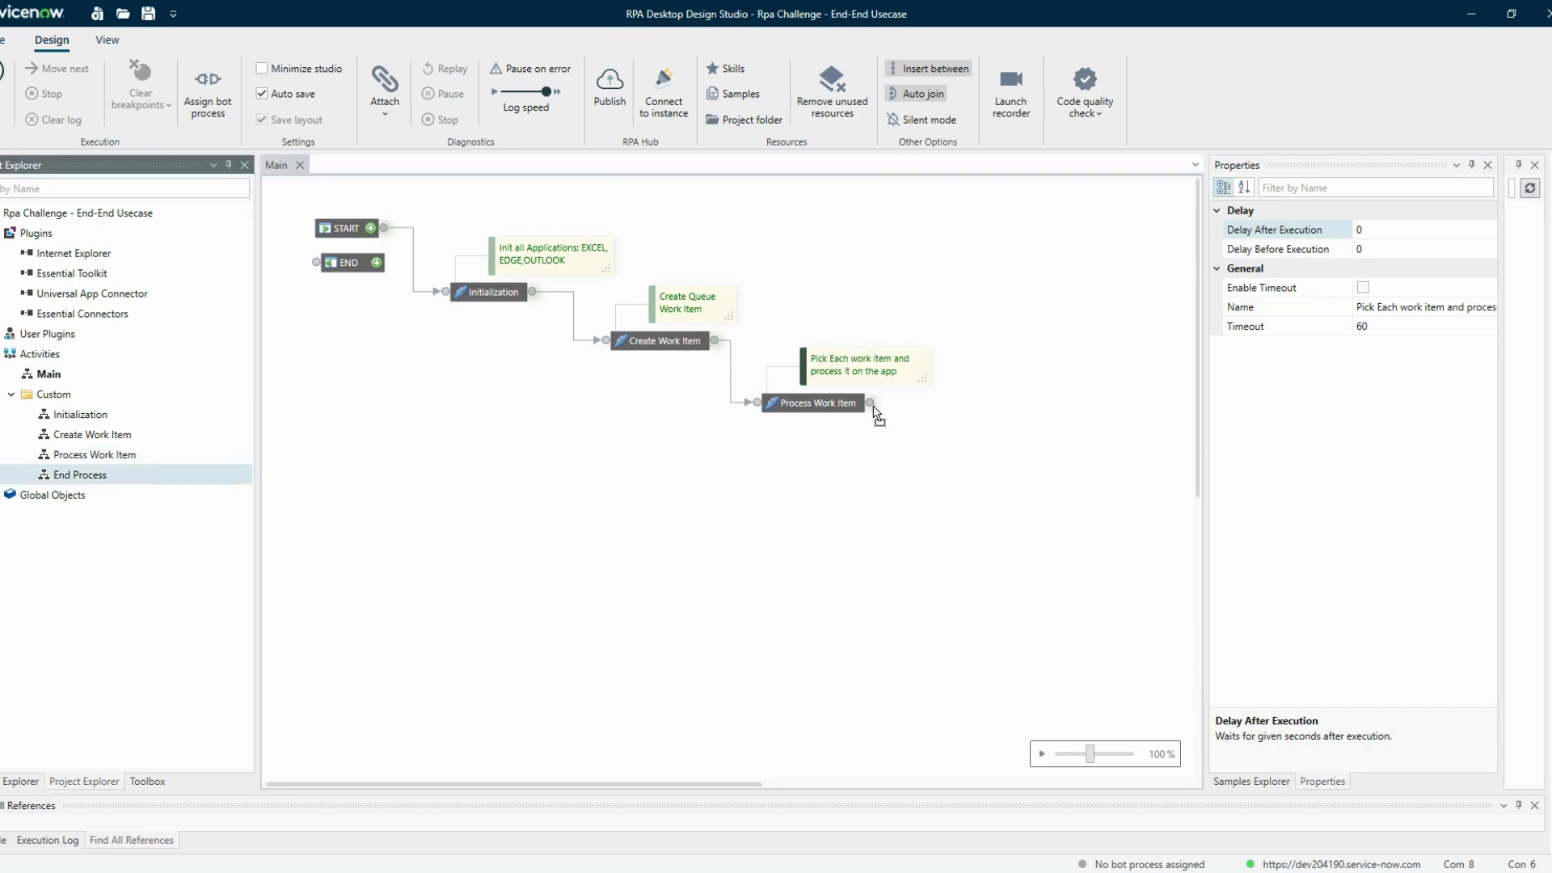
right_click(979, 458)
left_click(1029, 579)
left_click(1023, 422)
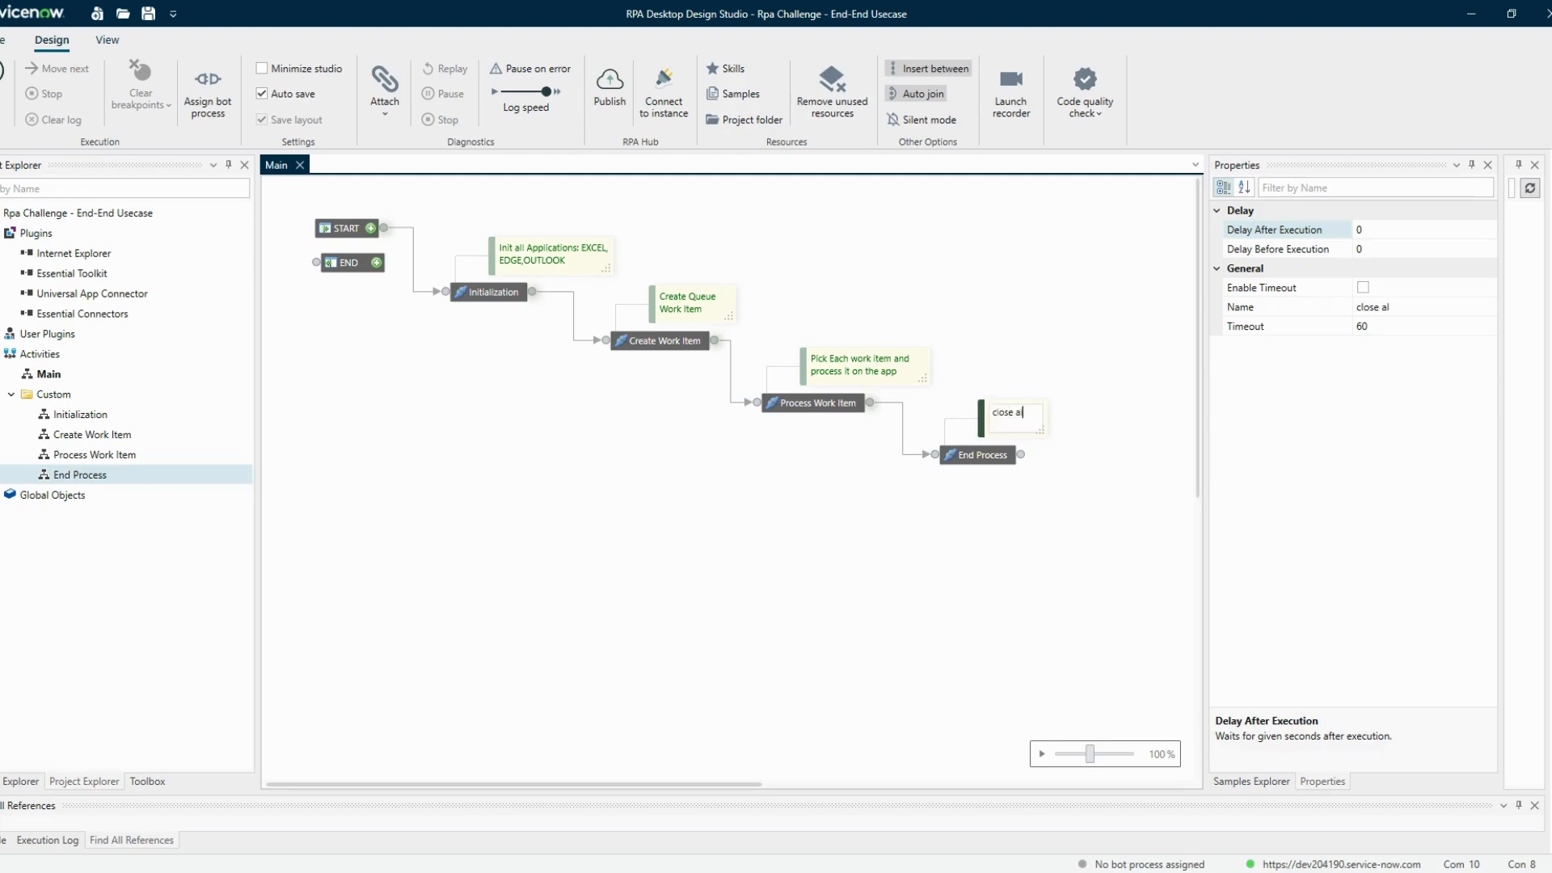
type("close all apps used and send ouput report/emai")
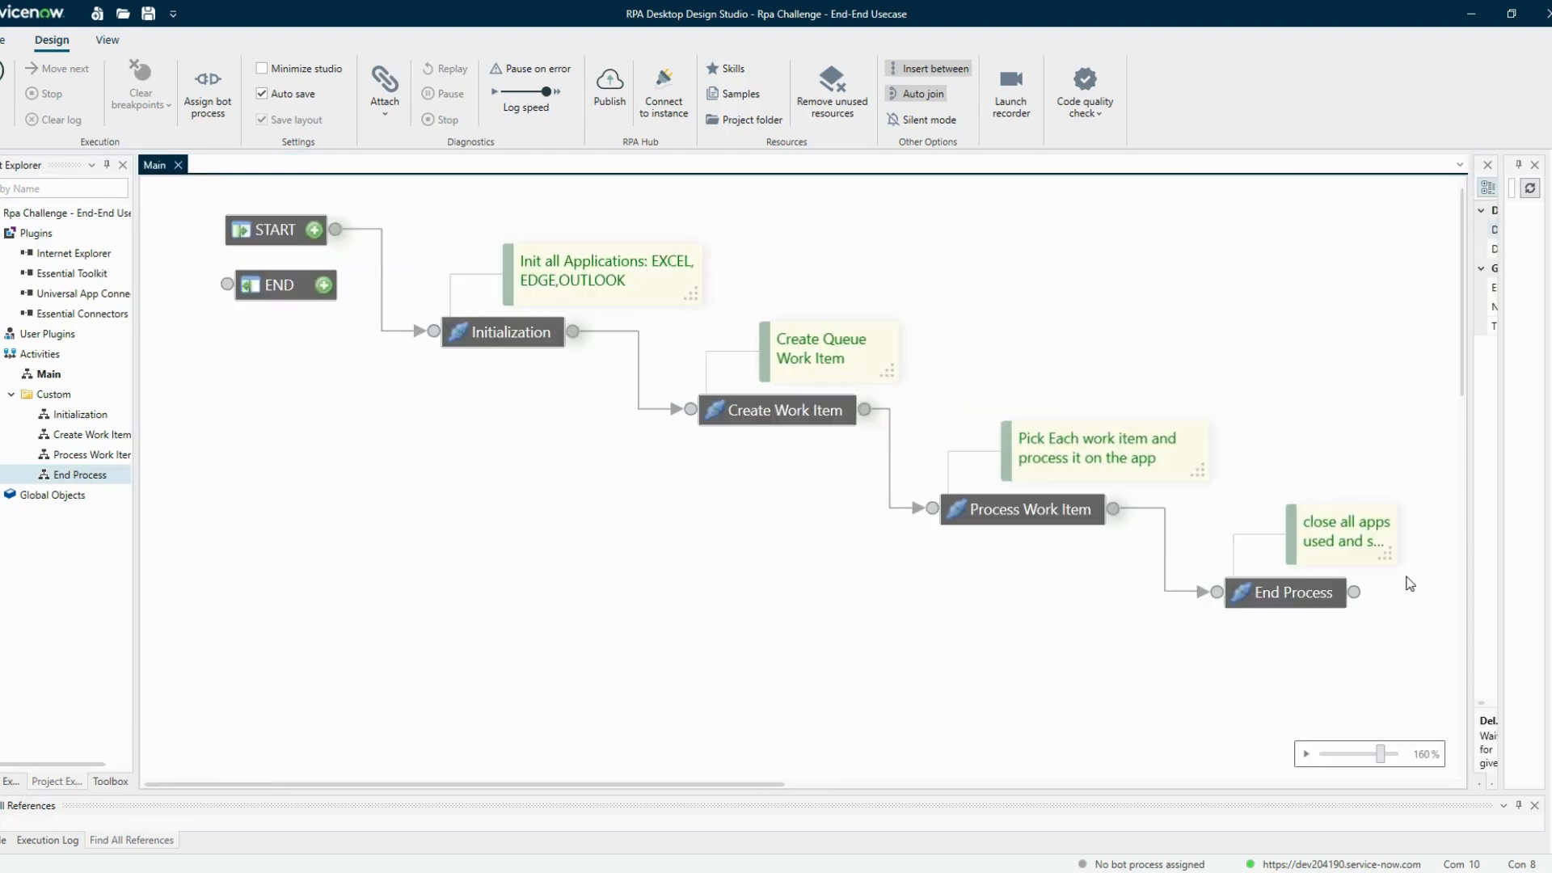
left_click_drag(1304, 605, 1267, 605)
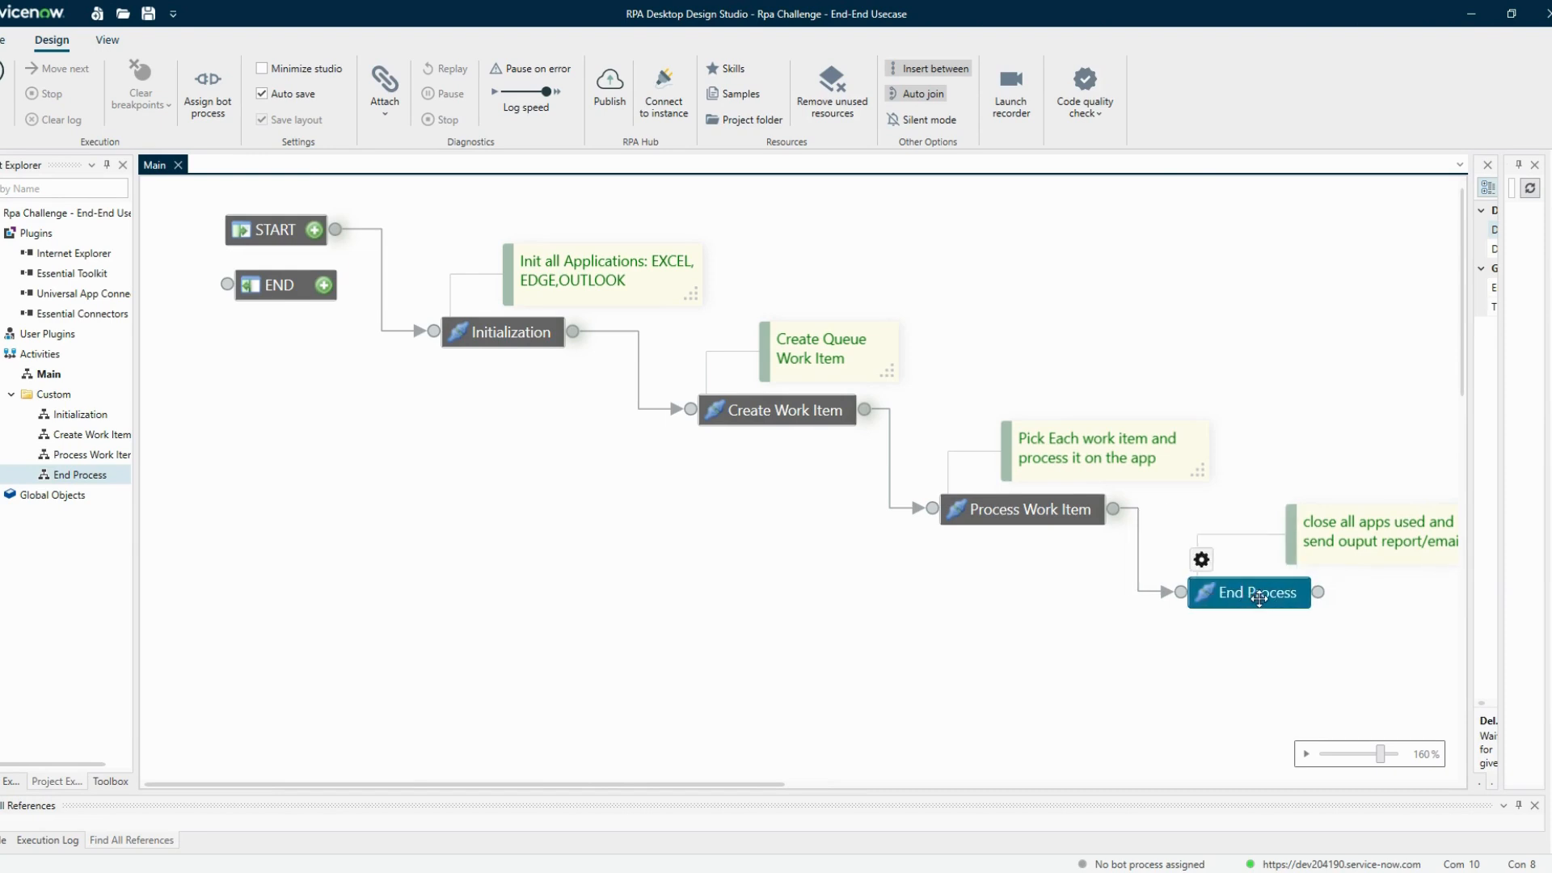
left_click_drag(1270, 553, 1226, 553)
left_click(538, 340)
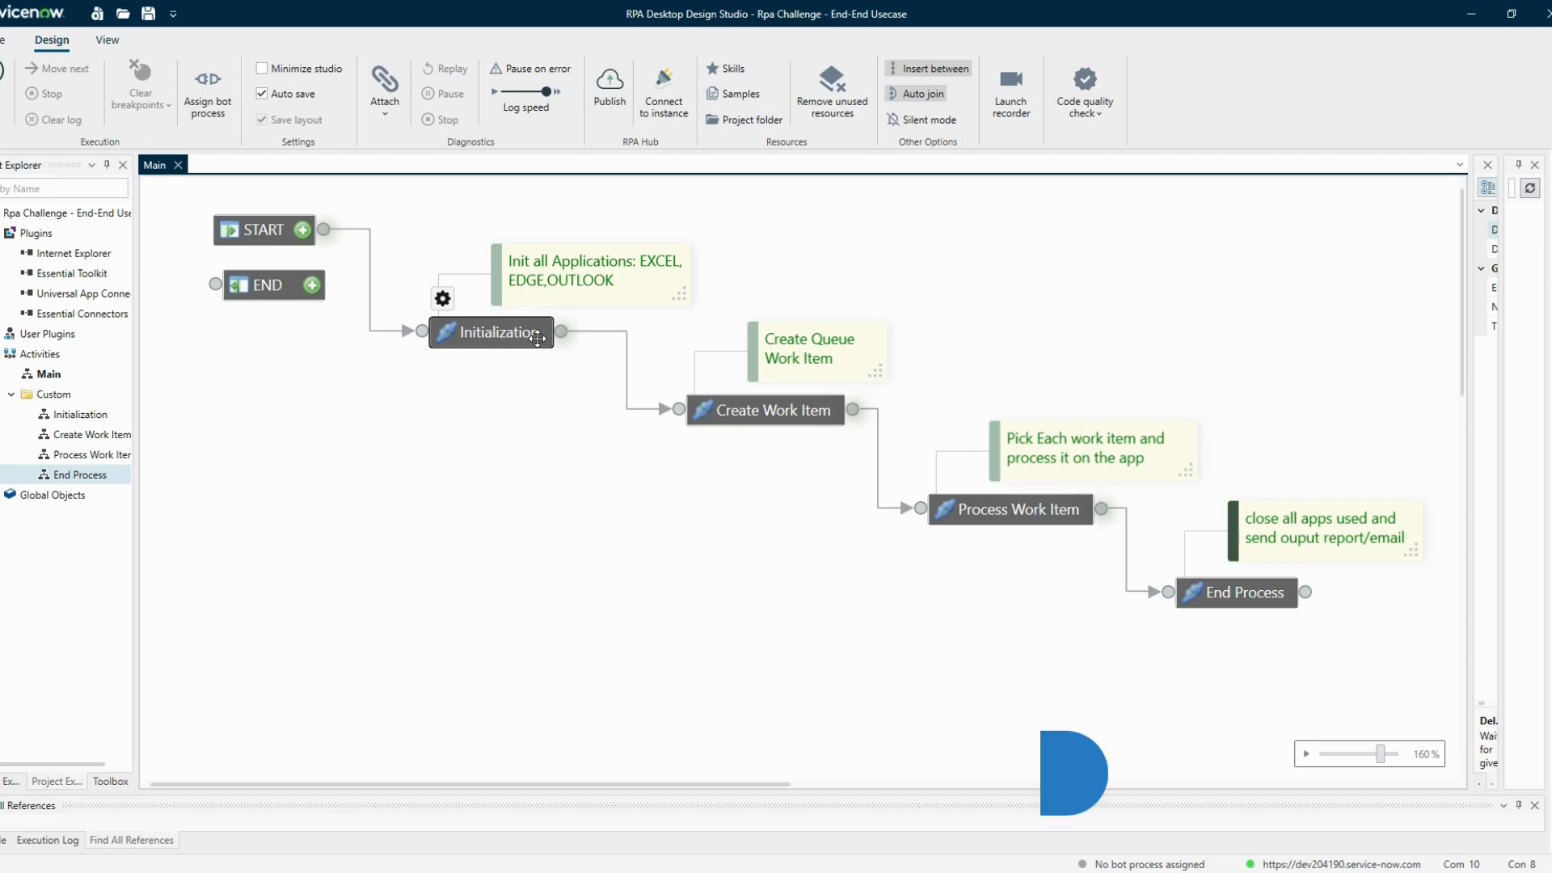
left_click_drag(164, 199, 1444, 686)
left_click(625, 551)
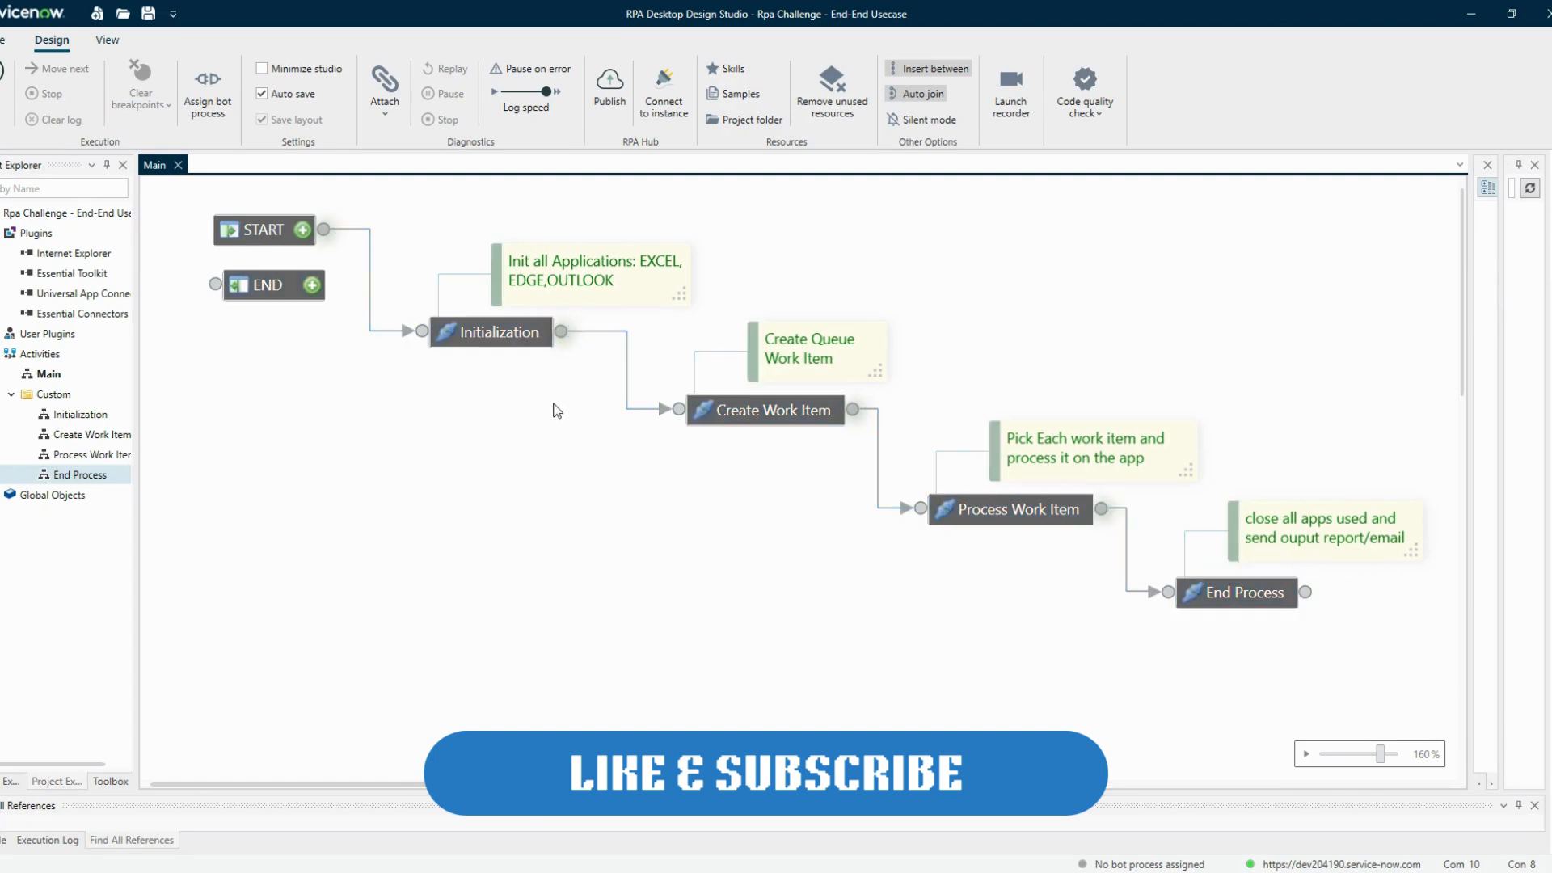
left_click(520, 340)
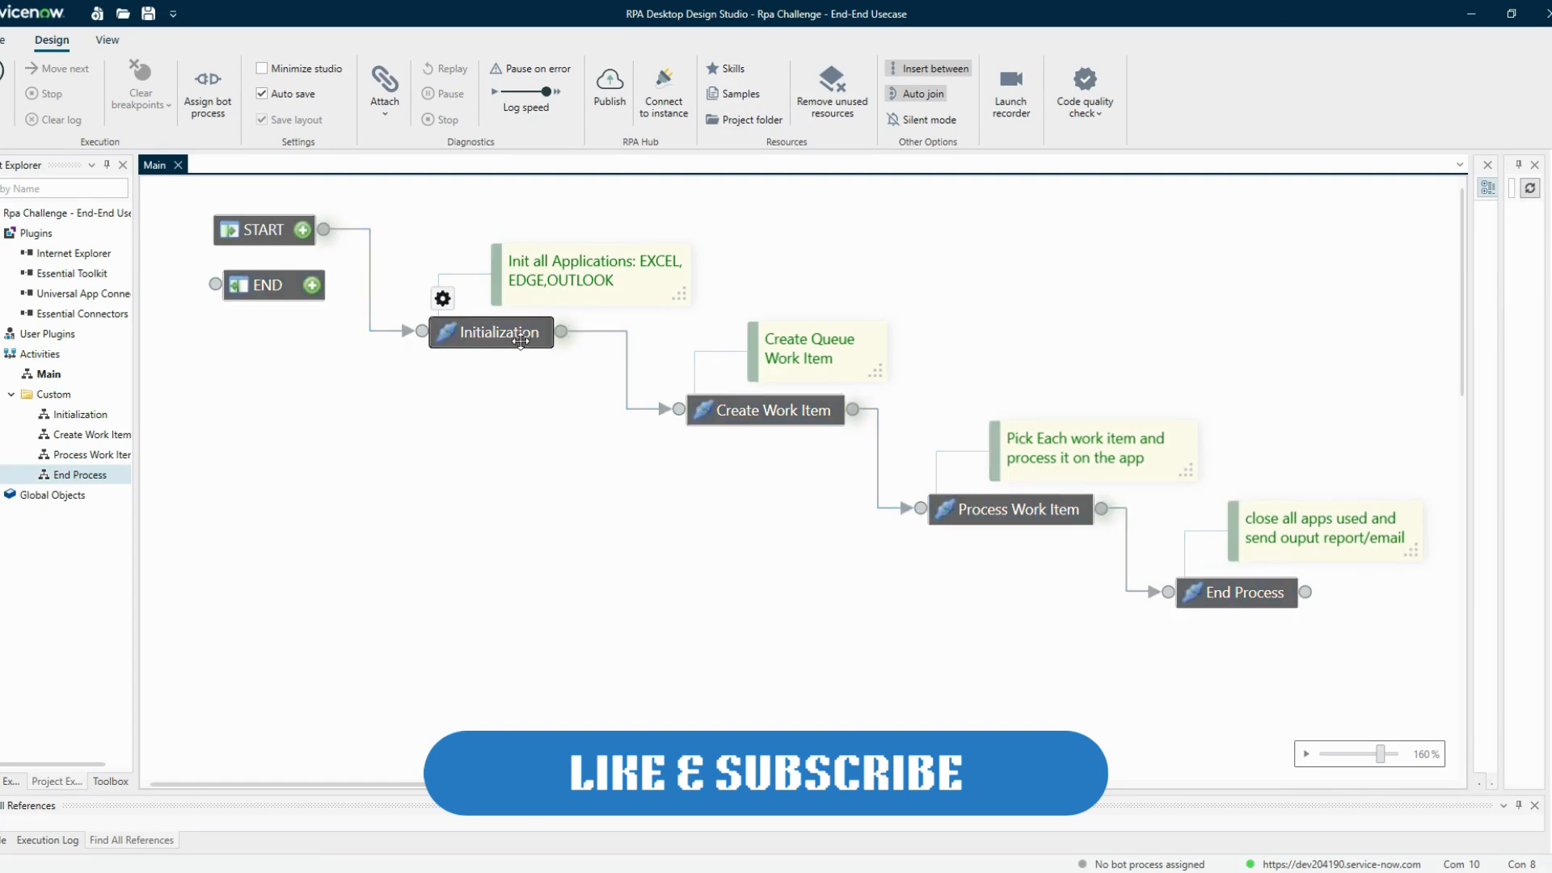